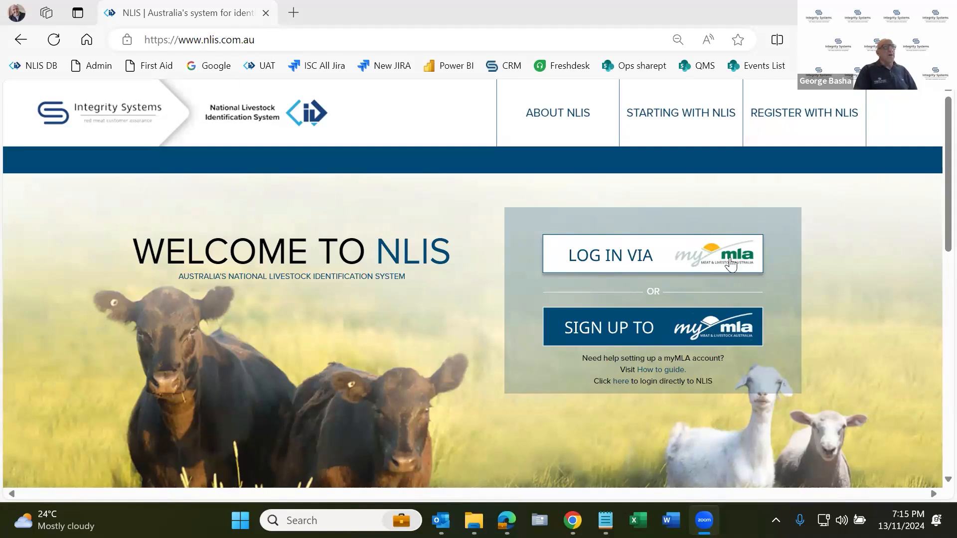
Log in to the NLIS website through the existing myMLA account.
click(662, 259)
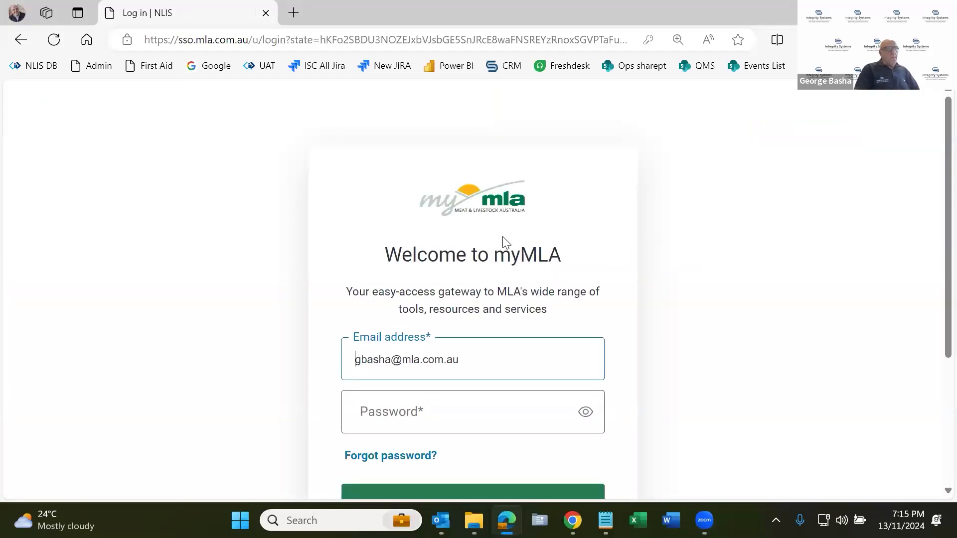
scroll(486, 324, down, 2)
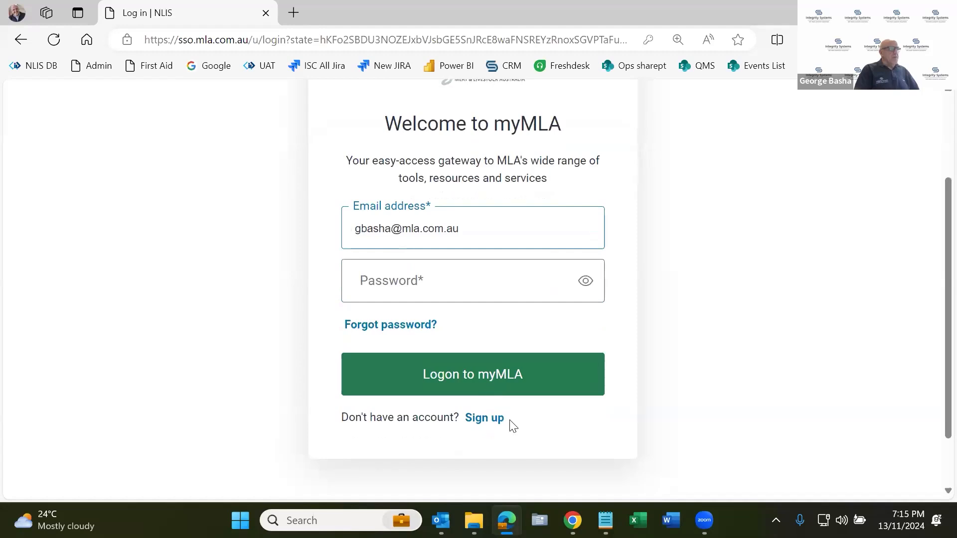
click(516, 368)
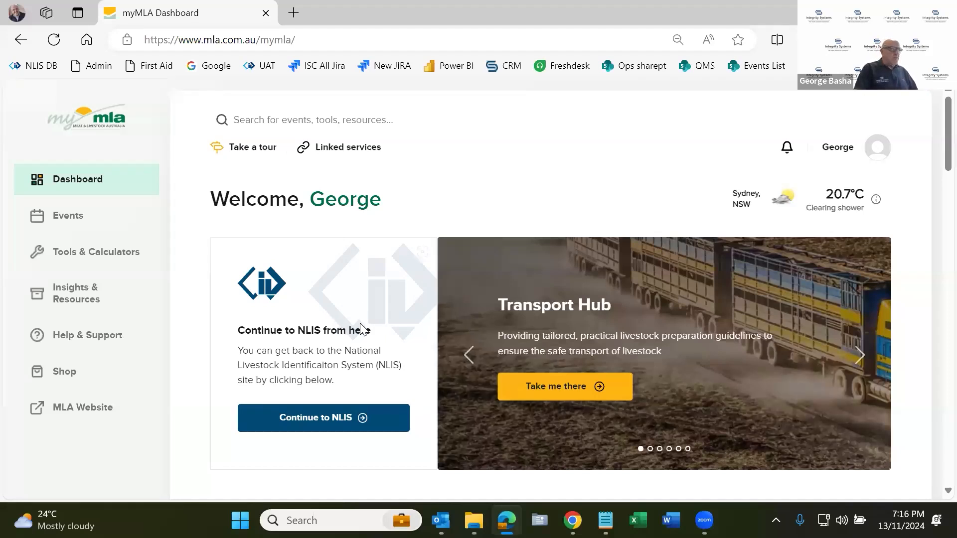
Review the linked services and the quick access and other services sections of the myMLA dashboard.
click(344, 147)
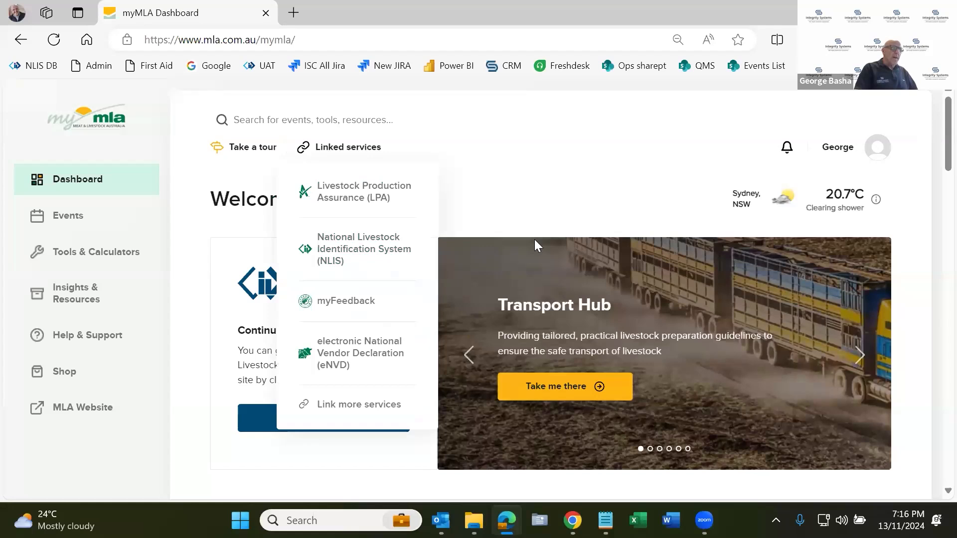
scroll(344, 377, down, 4)
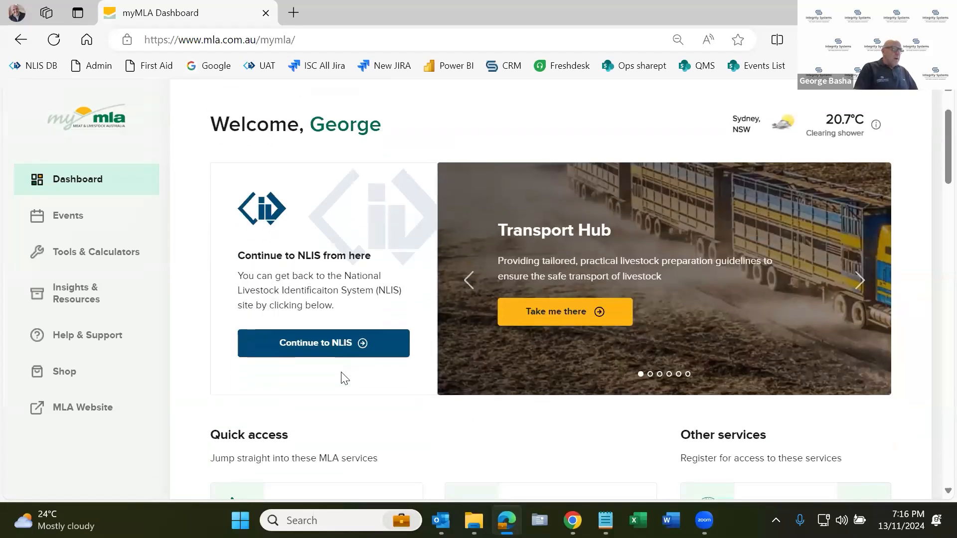
scroll(344, 378, down, 3)
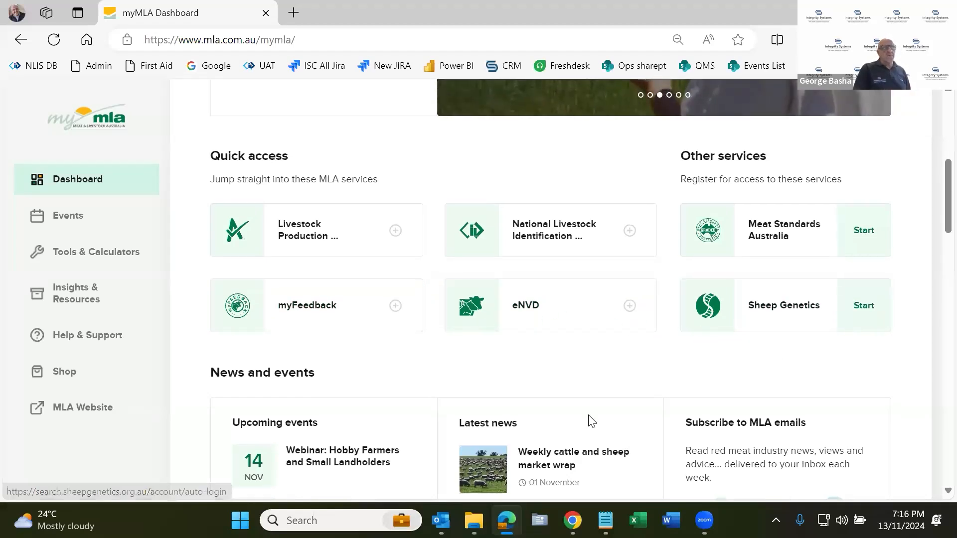
scroll(592, 421, up, 1)
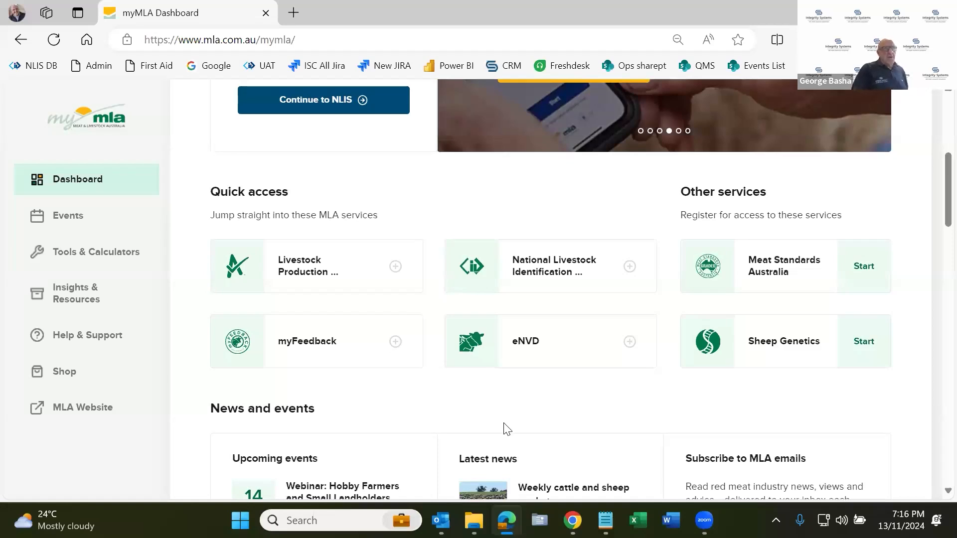
scroll(500, 429, up, 3)
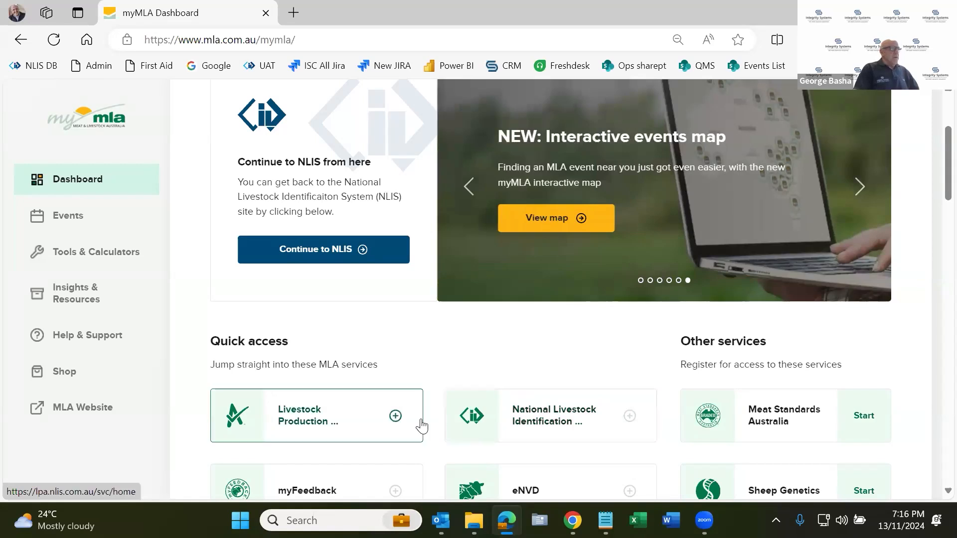
scroll(426, 335, up, 3)
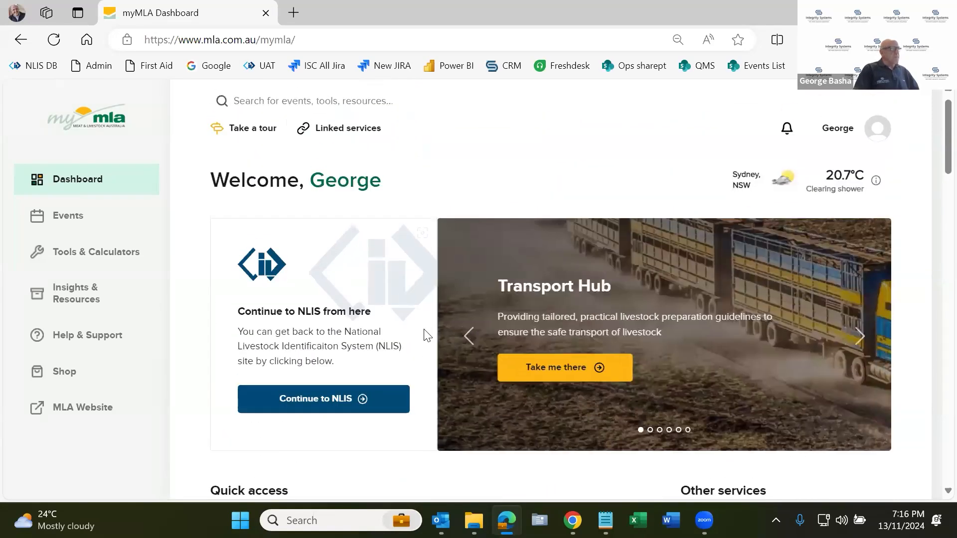
Continue from myMLA to NLIS and log in with the linked testprod account.
click(333, 406)
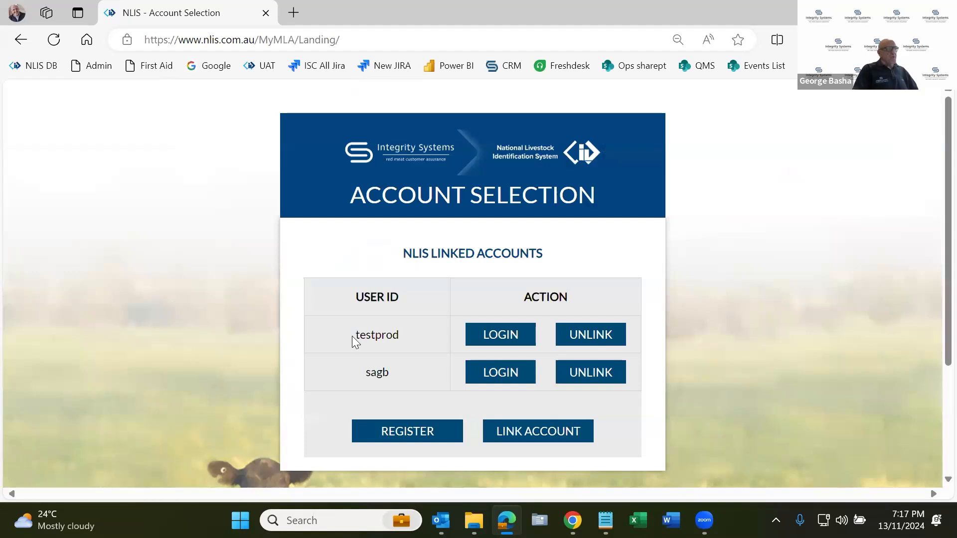
click(502, 335)
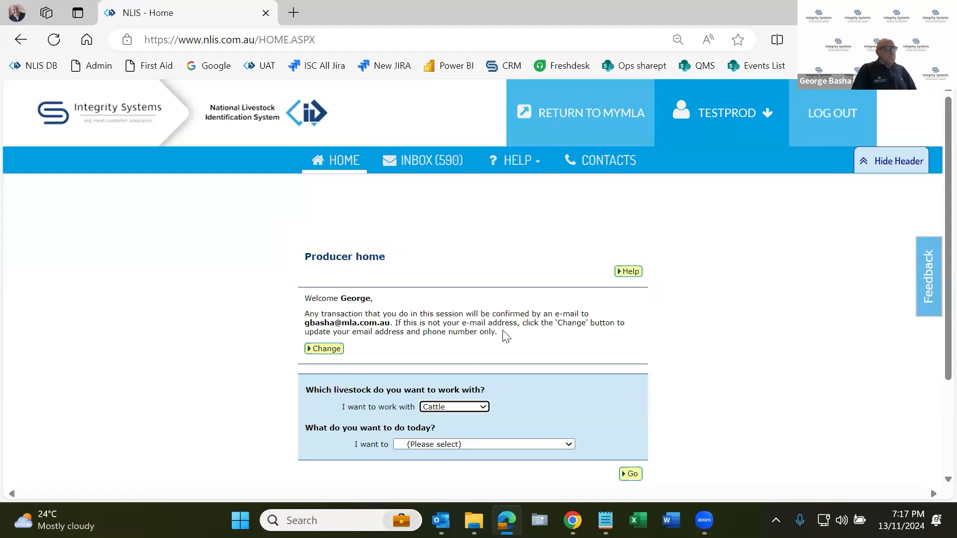
drag(305, 256, 378, 264)
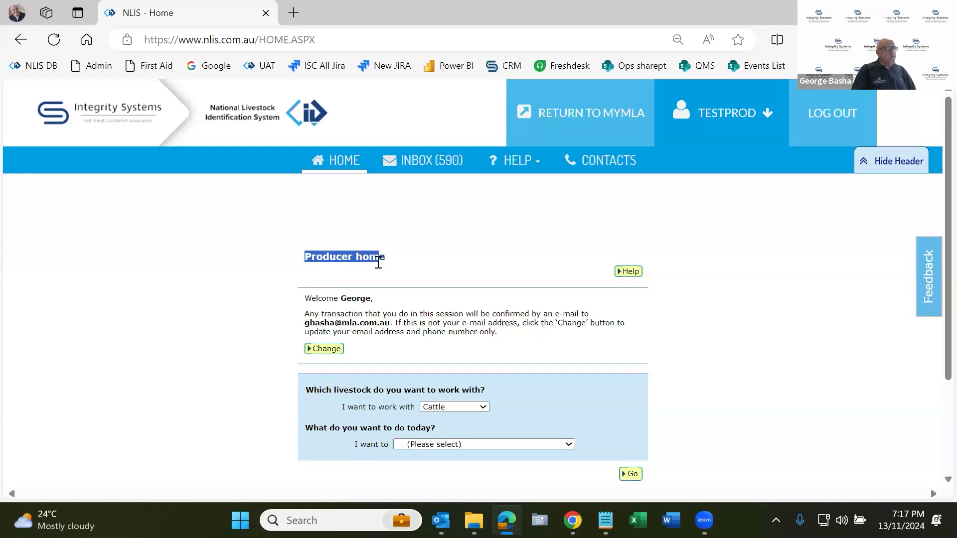
double_click(360, 299)
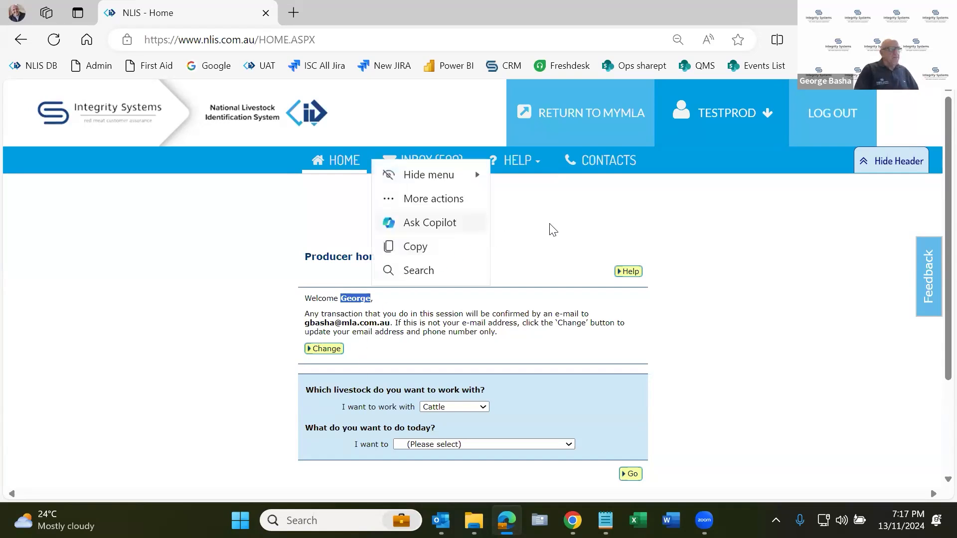
click(574, 223)
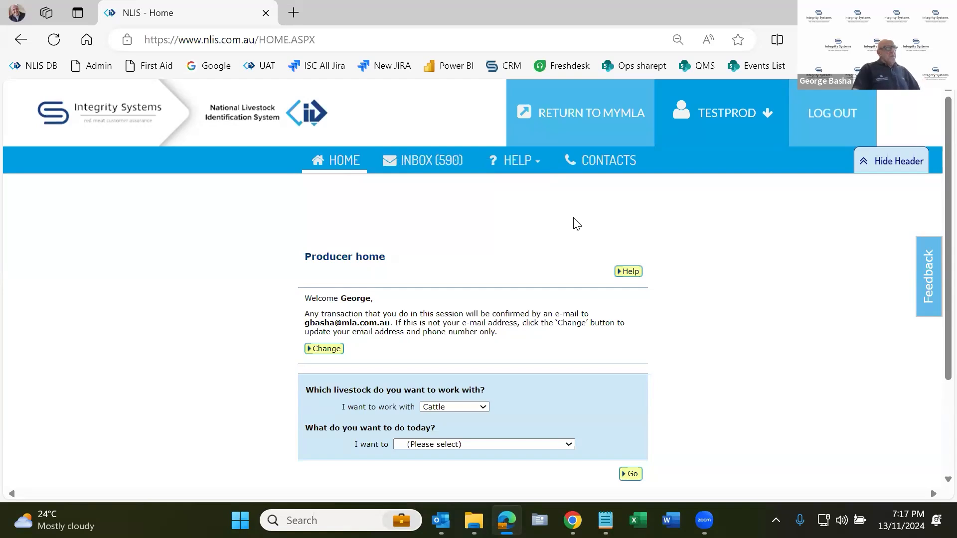
Open the NLIS help tools, review the cattle tech tips, and switch the livestock type to Sheep (mobs).
click(521, 167)
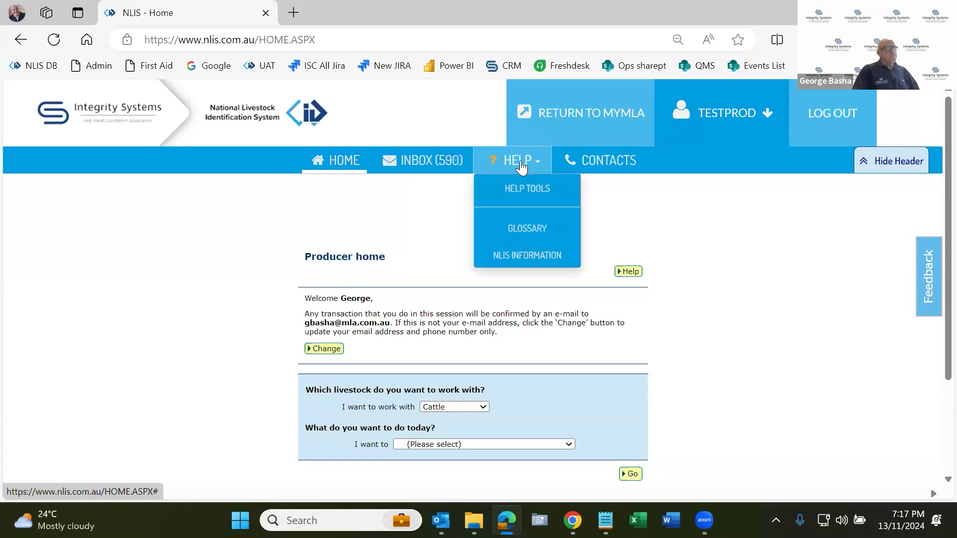
click(517, 188)
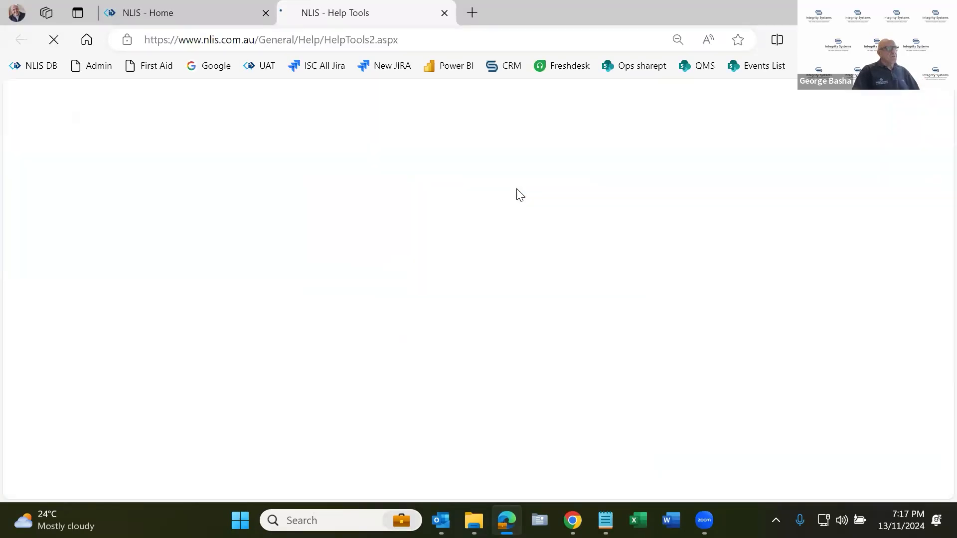
scroll(471, 247, down, 1)
scroll(470, 258, down, 2)
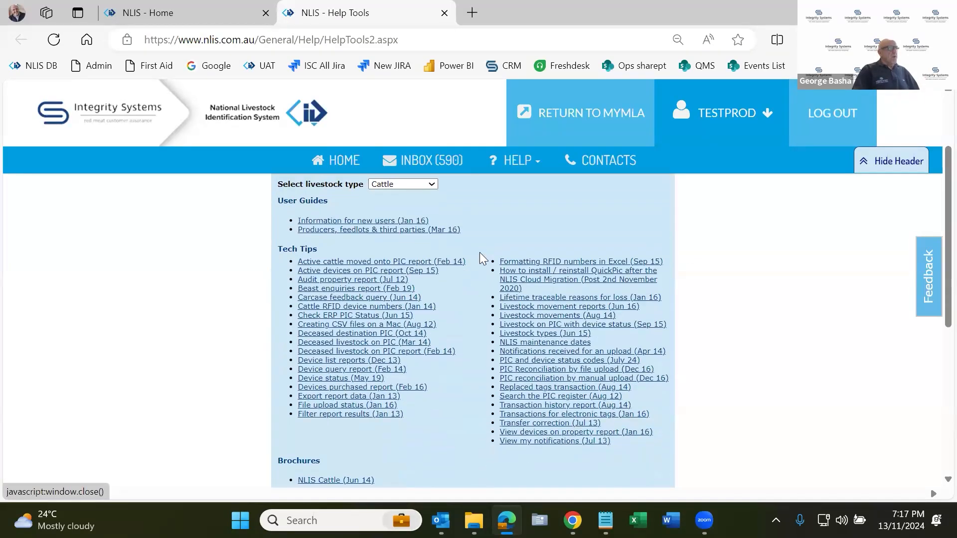
mouse_move(542, 330)
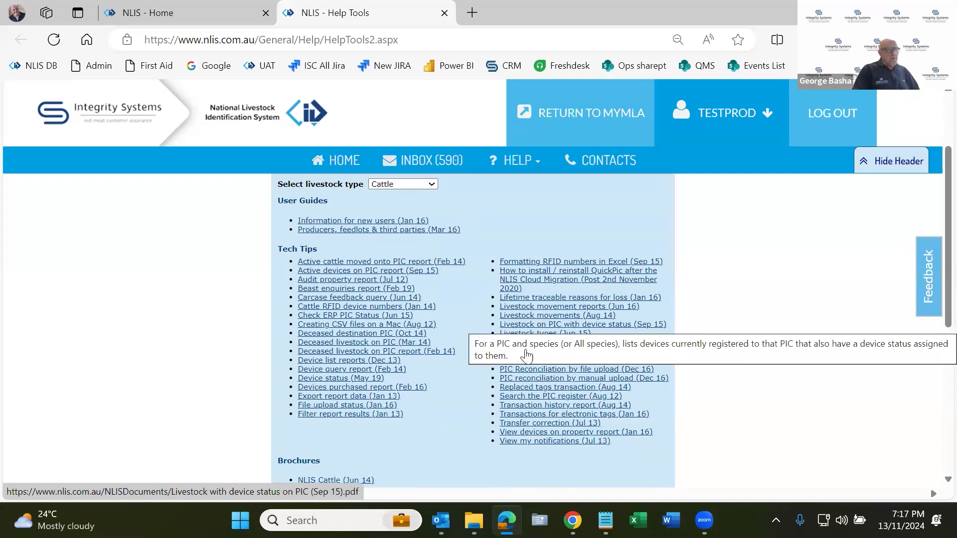
click(410, 180)
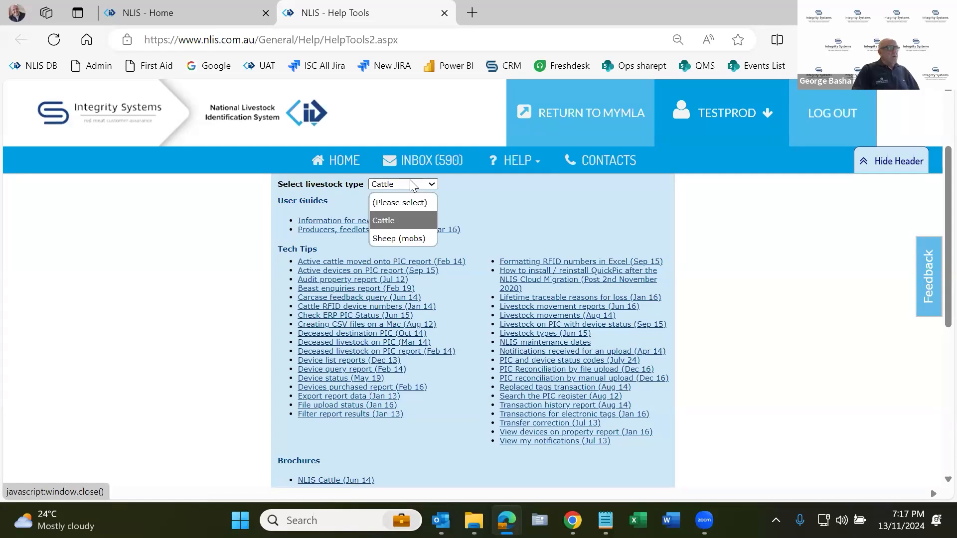
click(412, 239)
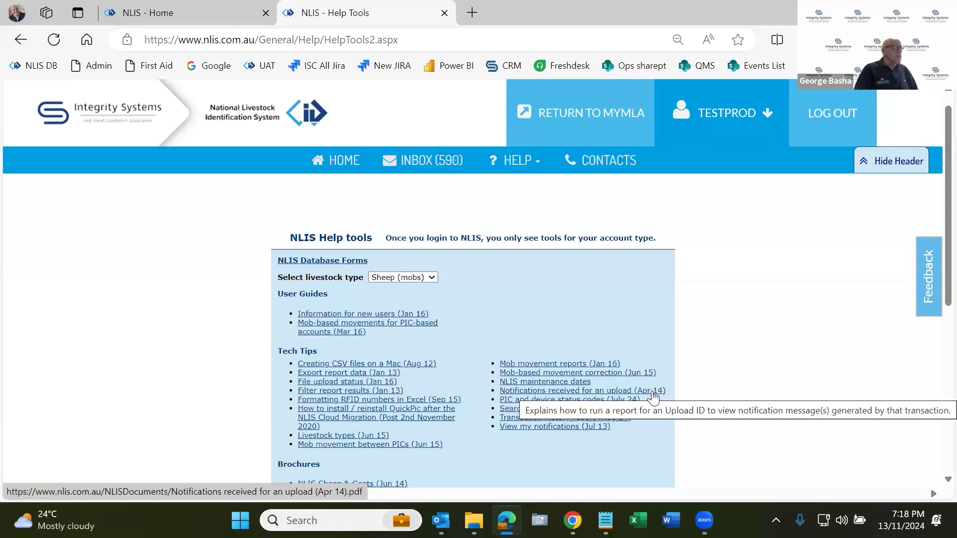
Return to the producer home page and open the "Change my types of livestock" task.
click(338, 163)
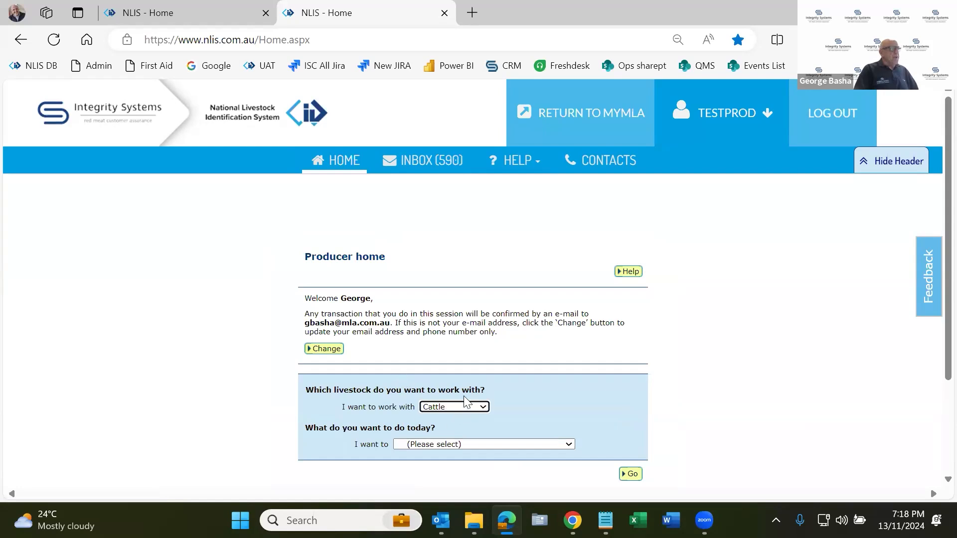
click(474, 406)
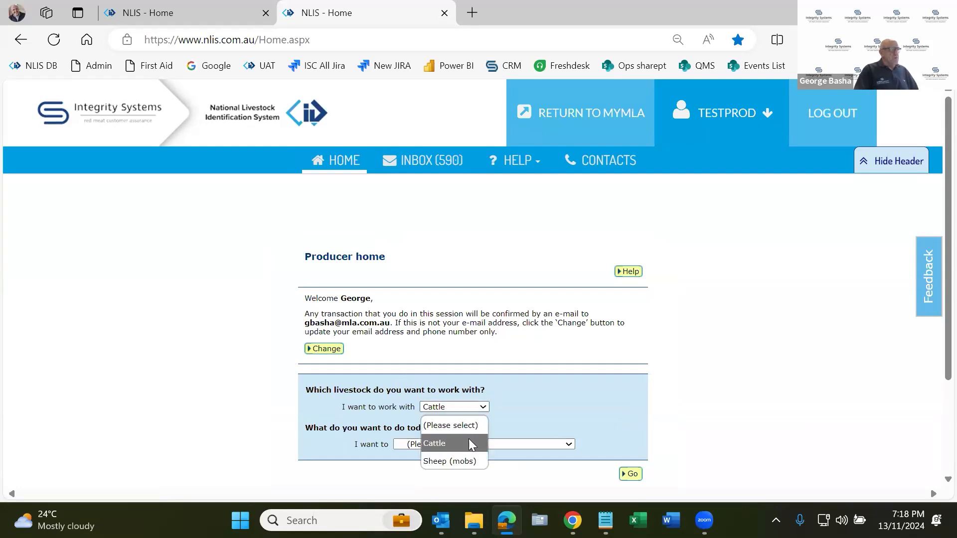
click(539, 406)
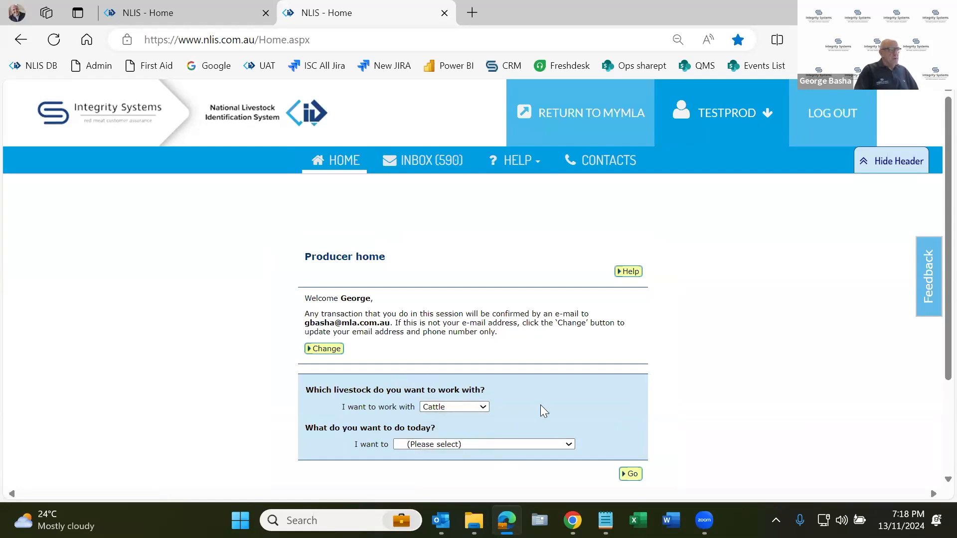
scroll(551, 389, down, 2)
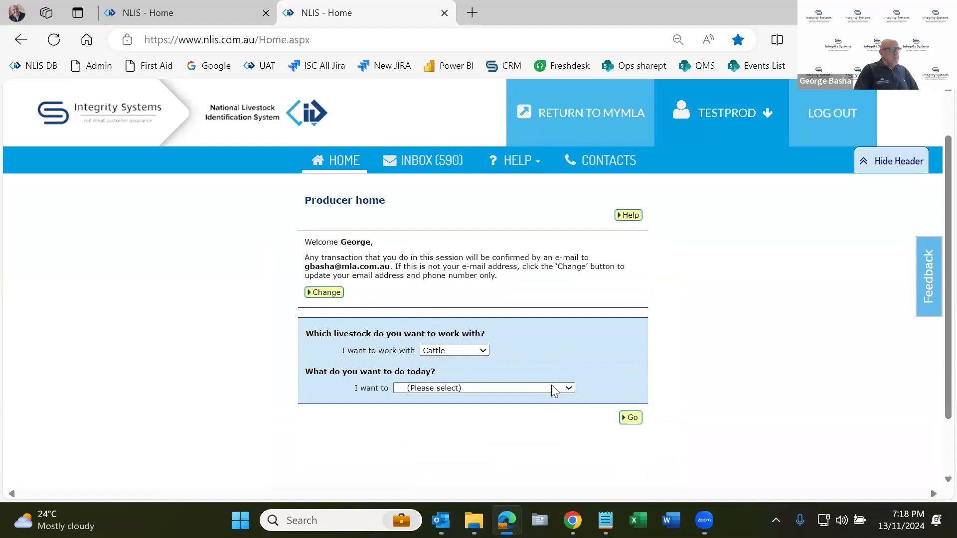
click(572, 388)
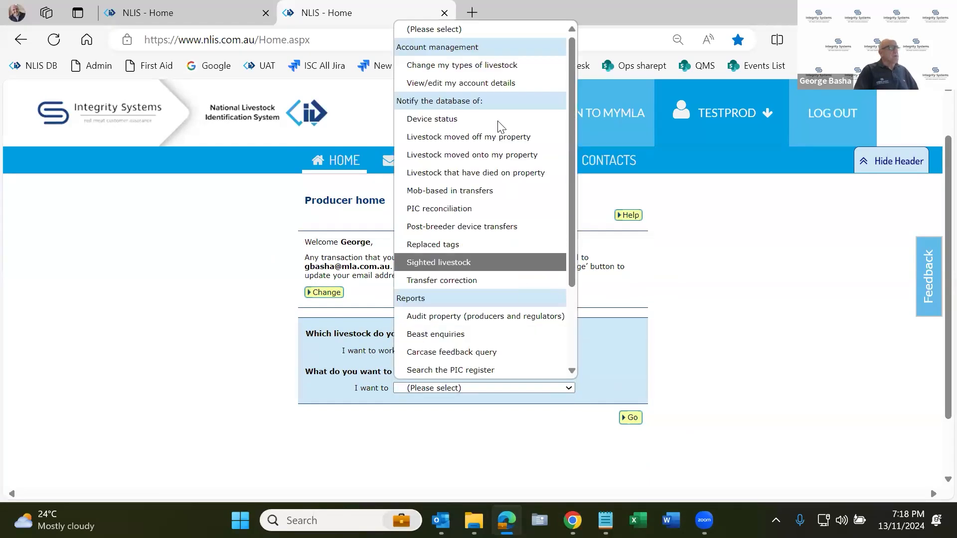
click(459, 67)
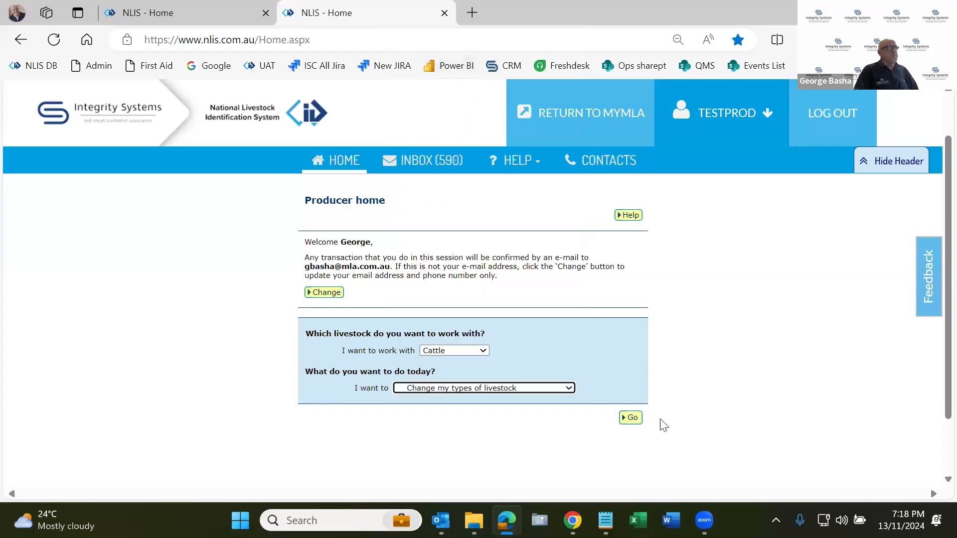
click(629, 419)
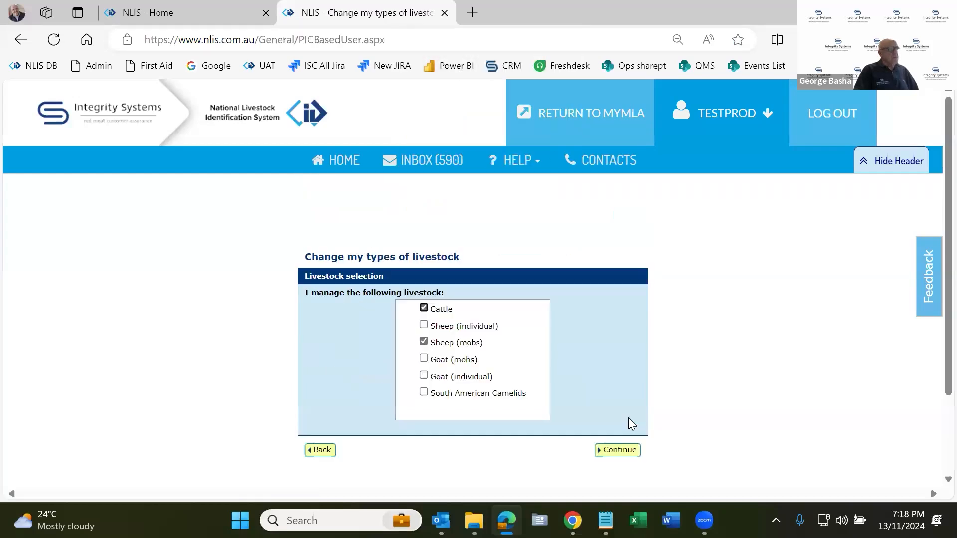
Add Sheep (individual) and Goat (individual) to the managed livestock types and submit the selection.
click(423, 325)
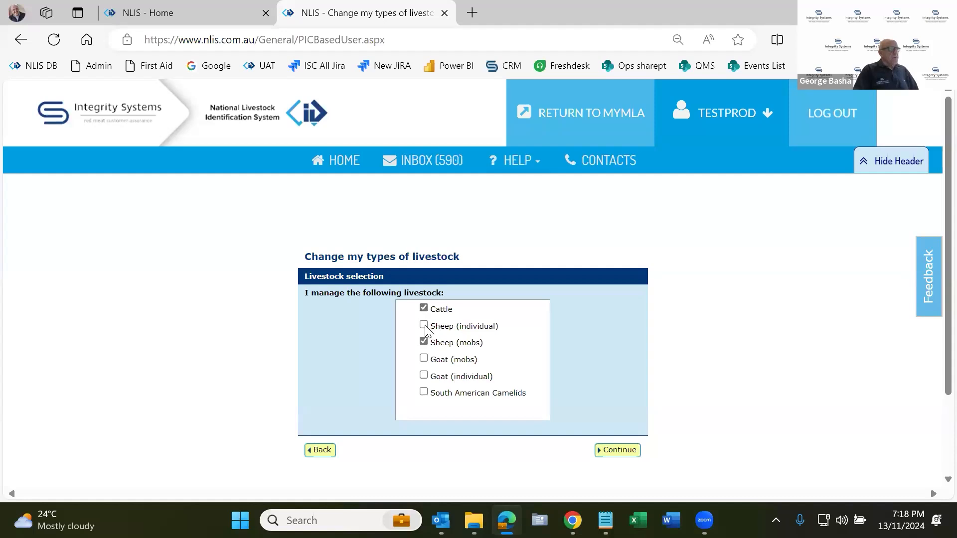
click(424, 376)
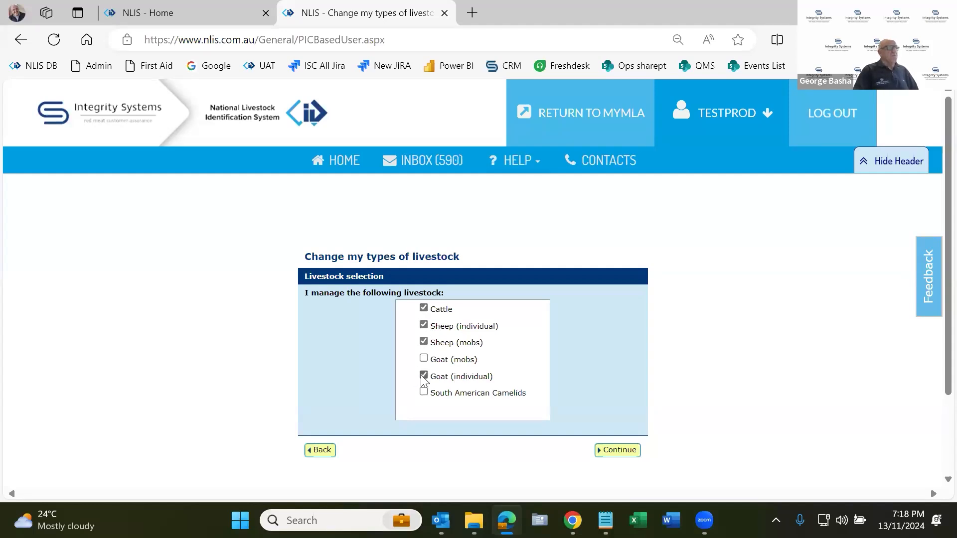
click(616, 450)
Check the livestock types offered on the producer home page, keeping Cattle selected.
scroll(499, 330, down, 3)
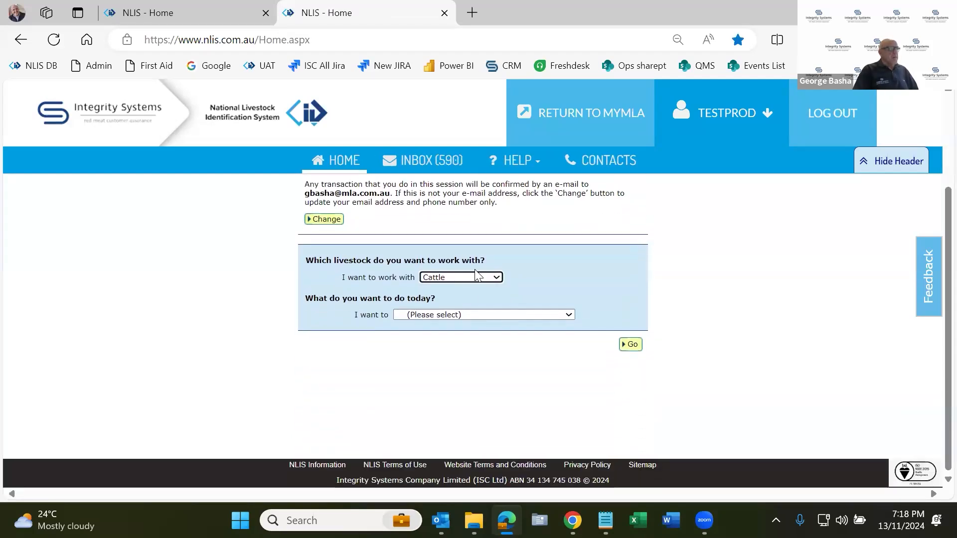
click(475, 277)
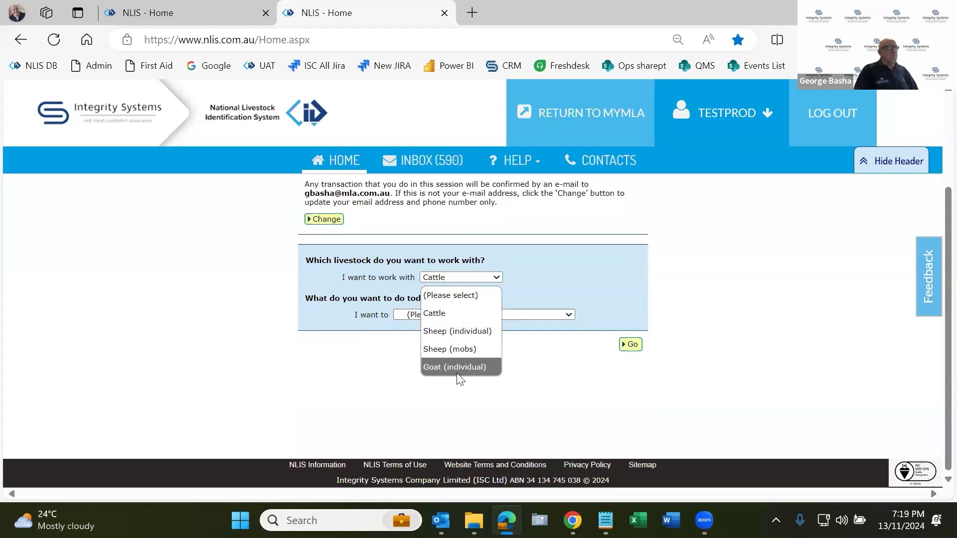
click(451, 314)
scroll(812, 293, up, 2)
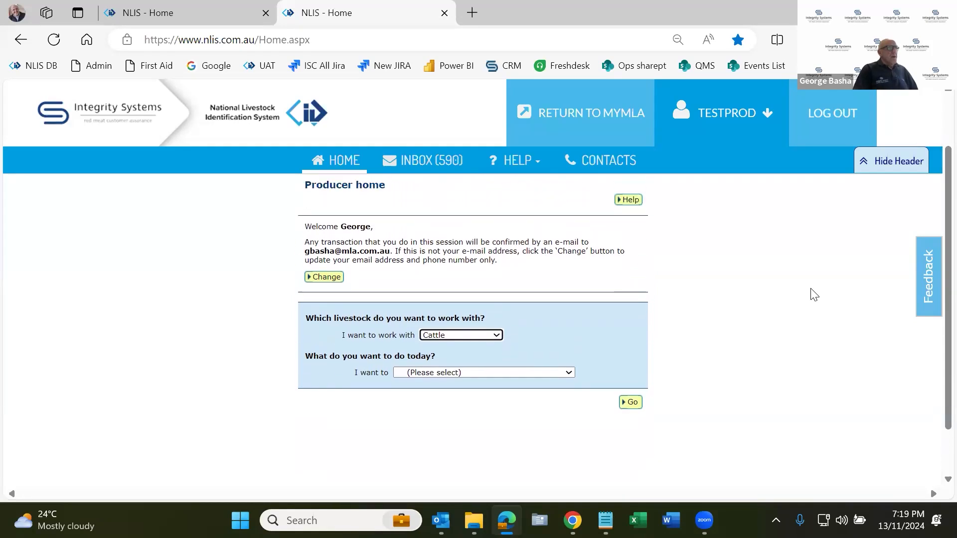
scroll(814, 294, up, 1)
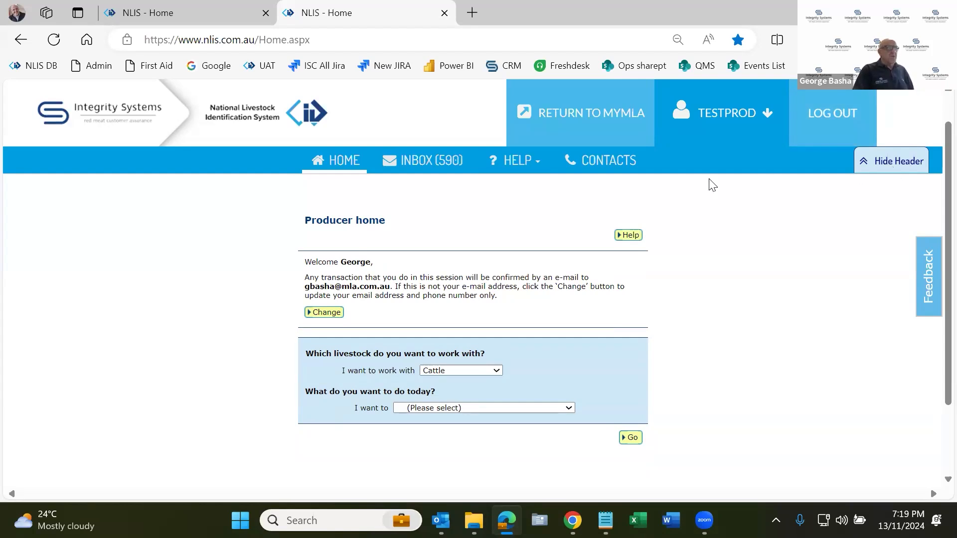
Hide the page header and choose Cattle as the livestock to work with.
click(890, 162)
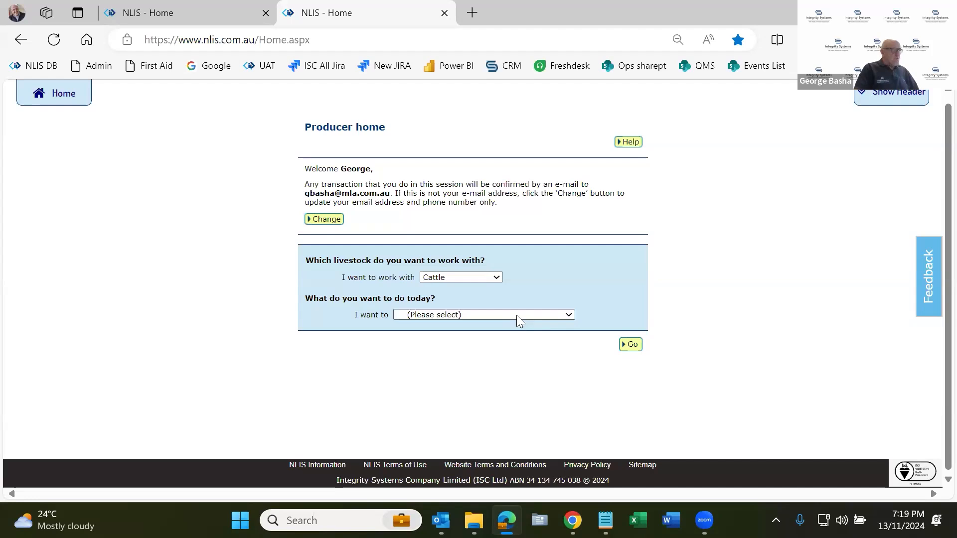
click(495, 278)
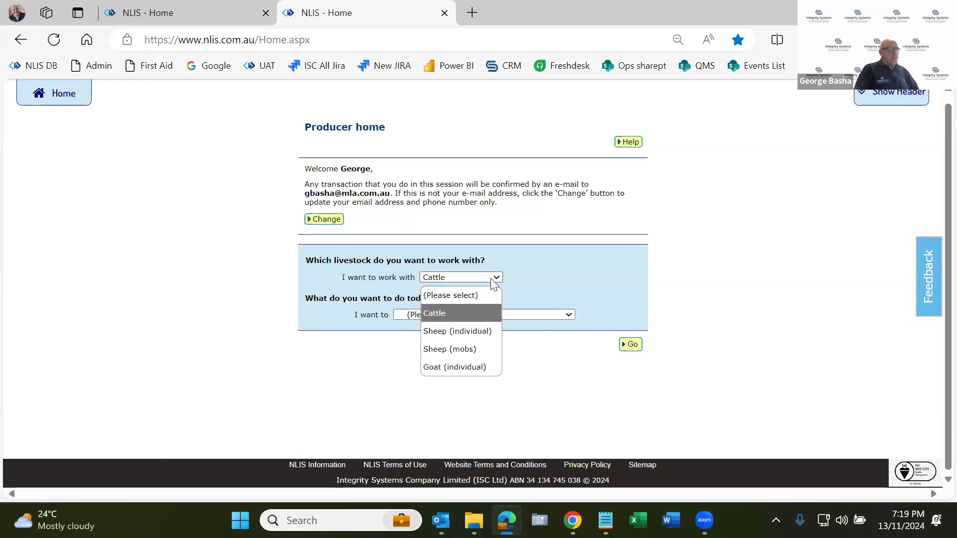
click(487, 308)
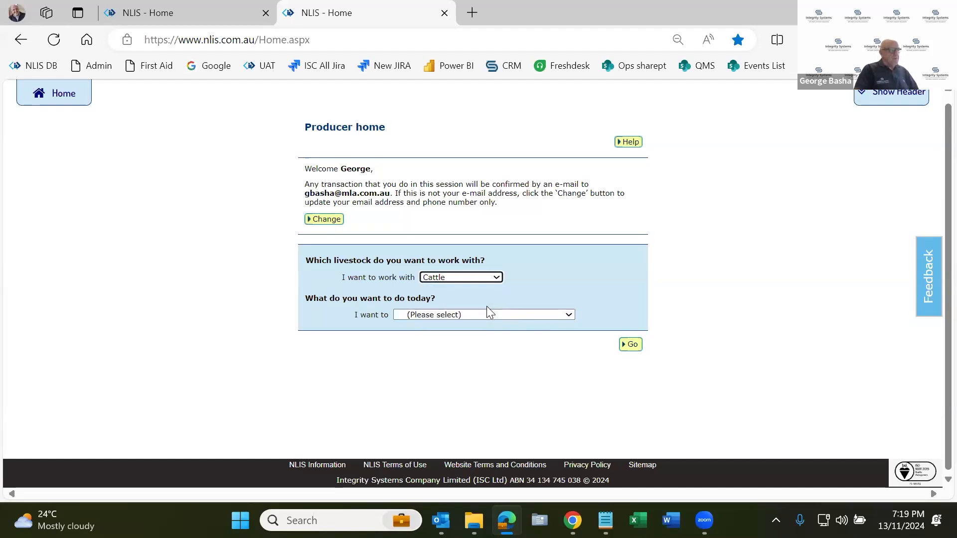
Open the "View/generate all reports" task for Cattle from the producer home page.
click(518, 315)
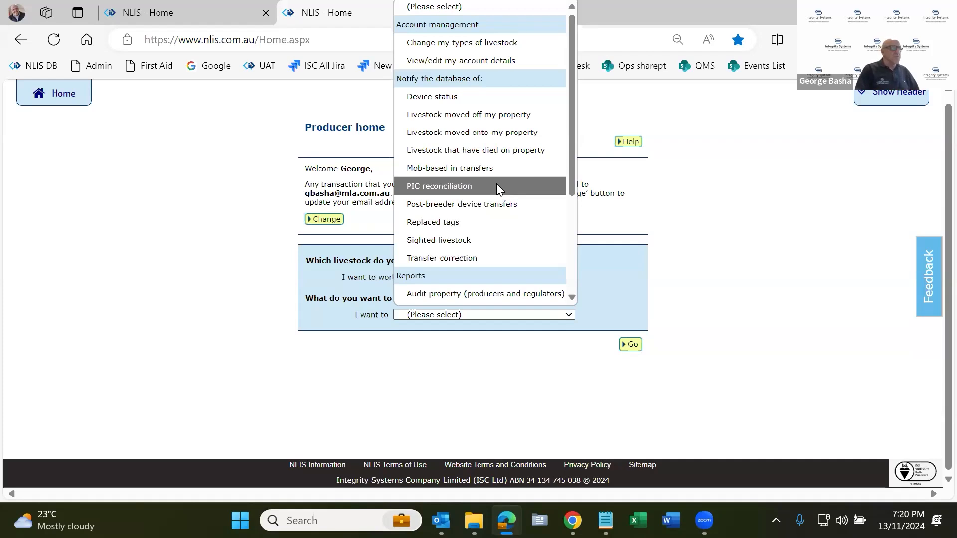
scroll(497, 183, down, 3)
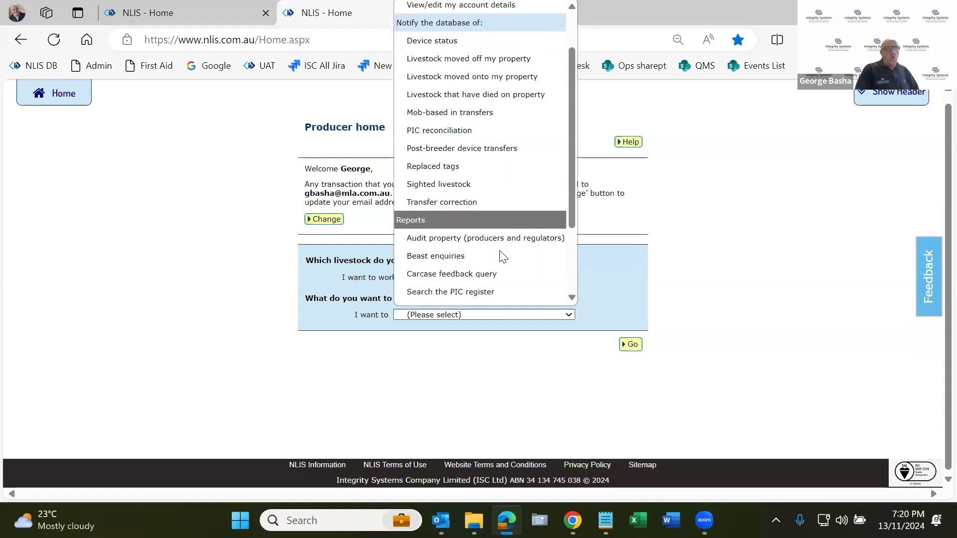
scroll(501, 255, down, 3)
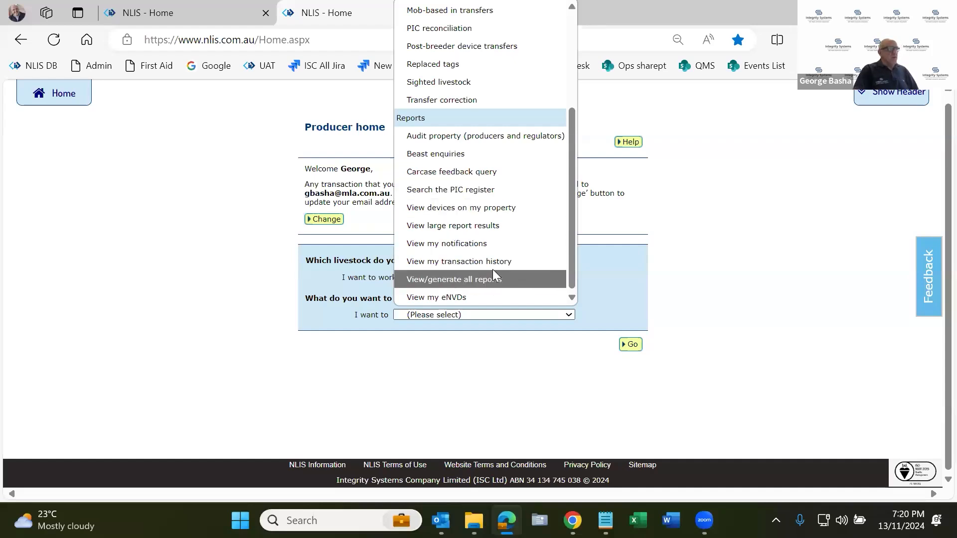
click(451, 280)
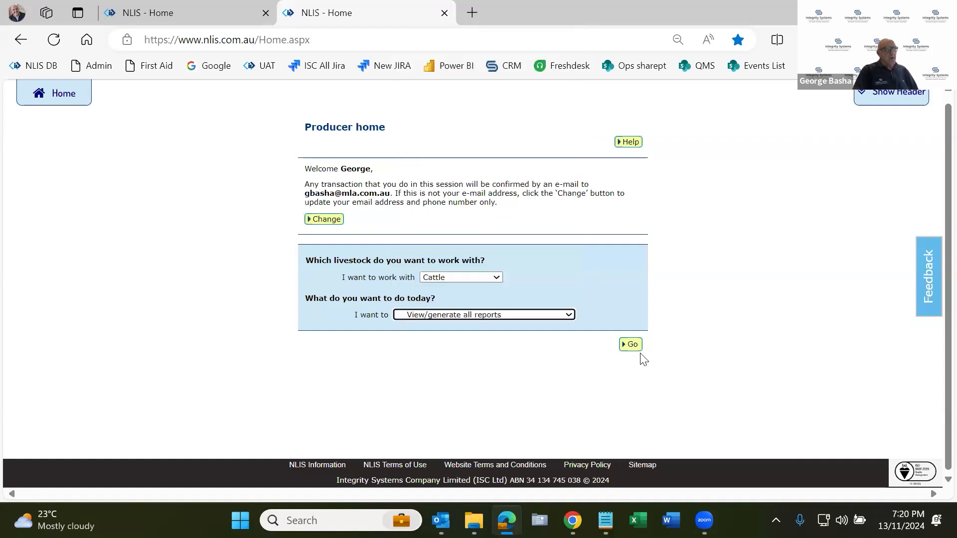
click(632, 345)
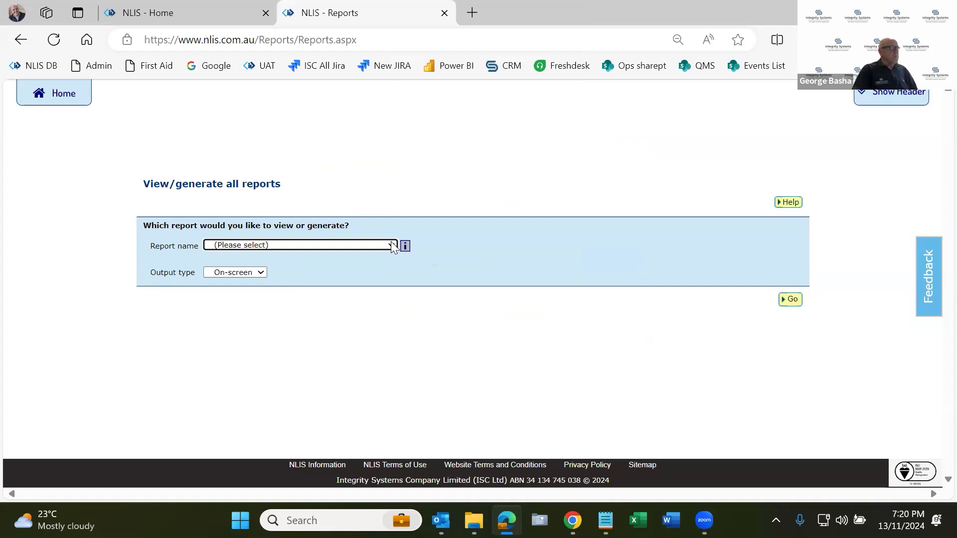
Generate the "Active devices on PIC report" on-screen for the account's PIC with Cattle as the species.
click(392, 246)
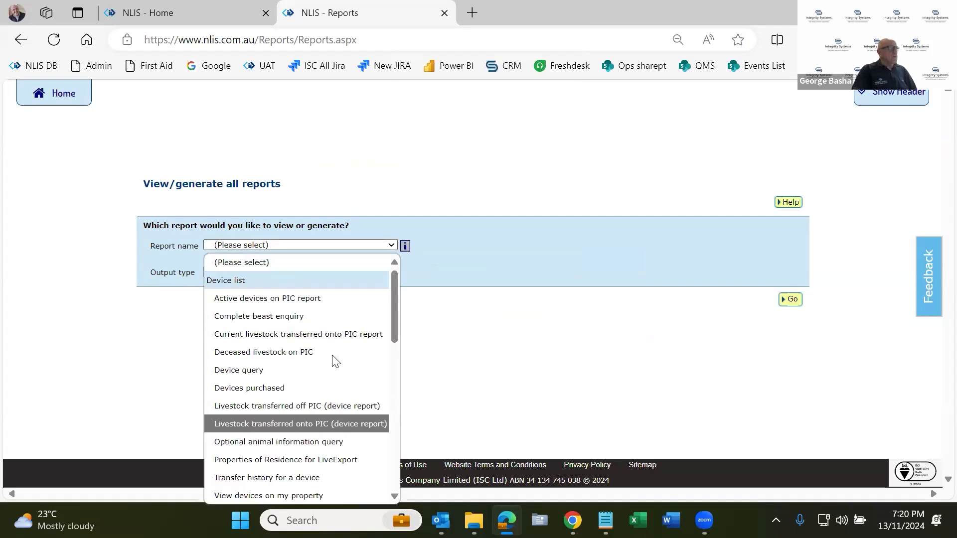
click(314, 298)
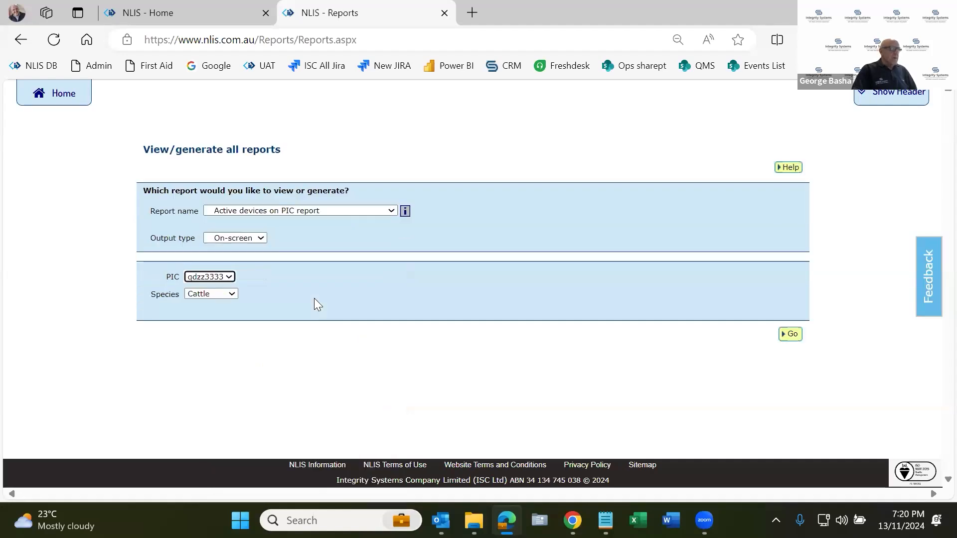
click(228, 279)
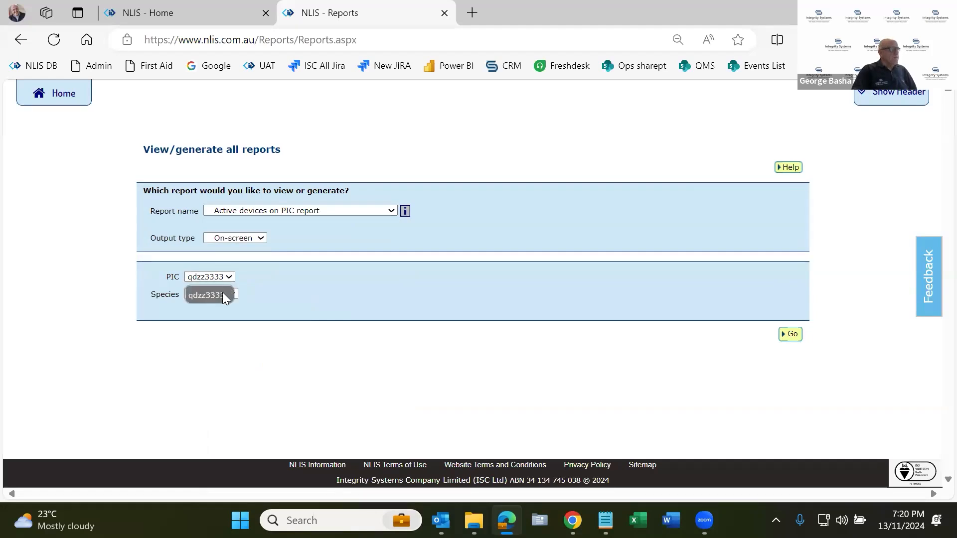
click(222, 295)
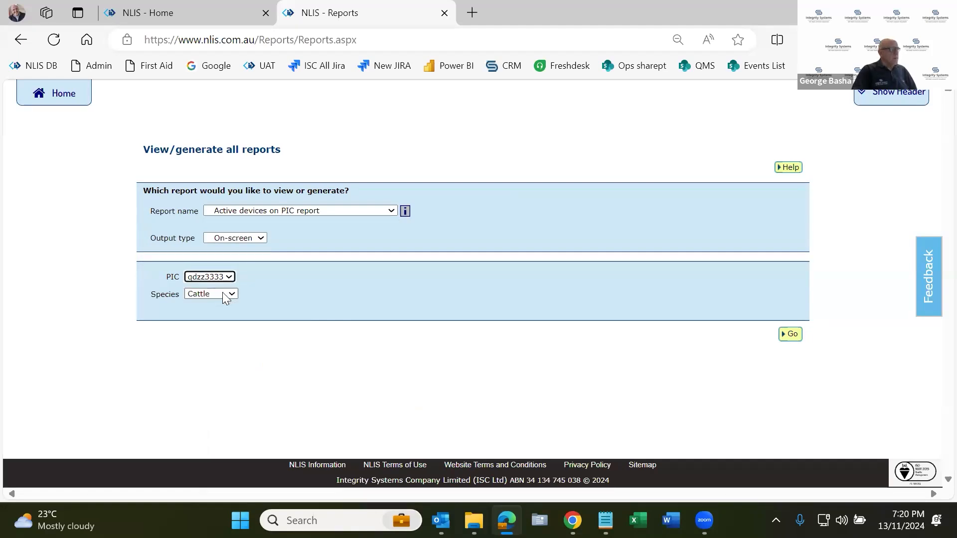
click(791, 337)
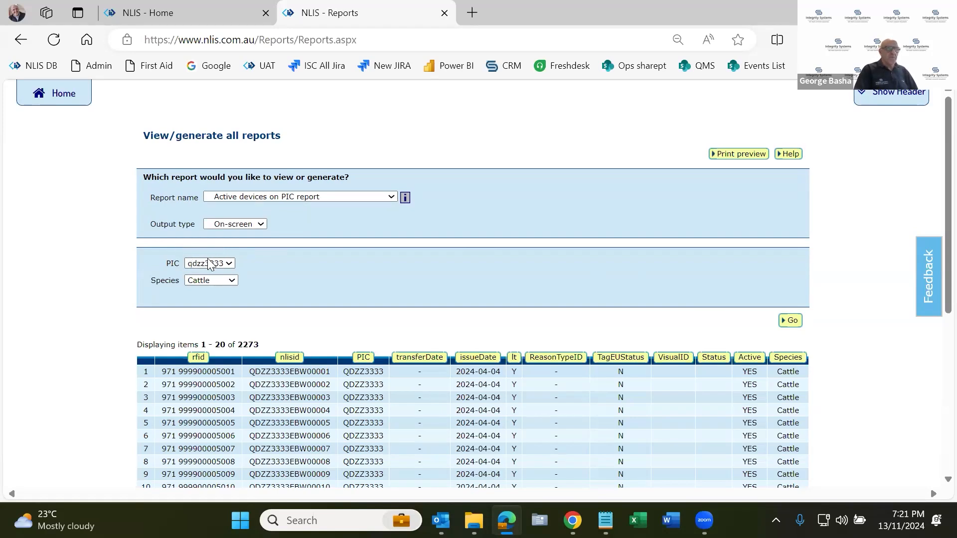
Set the report's items per page to All.
scroll(399, 277, down, 1)
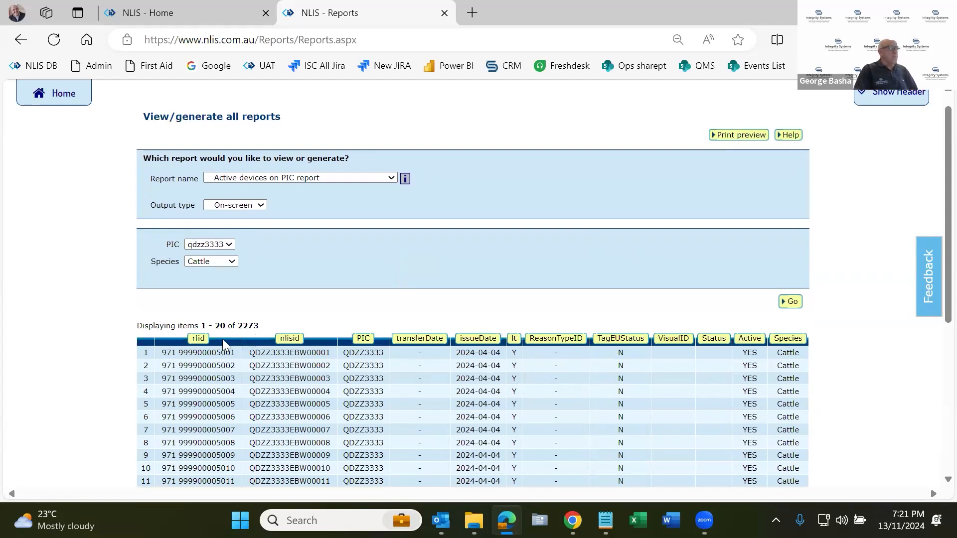
scroll(305, 328, down, 1)
scroll(305, 328, down, 4)
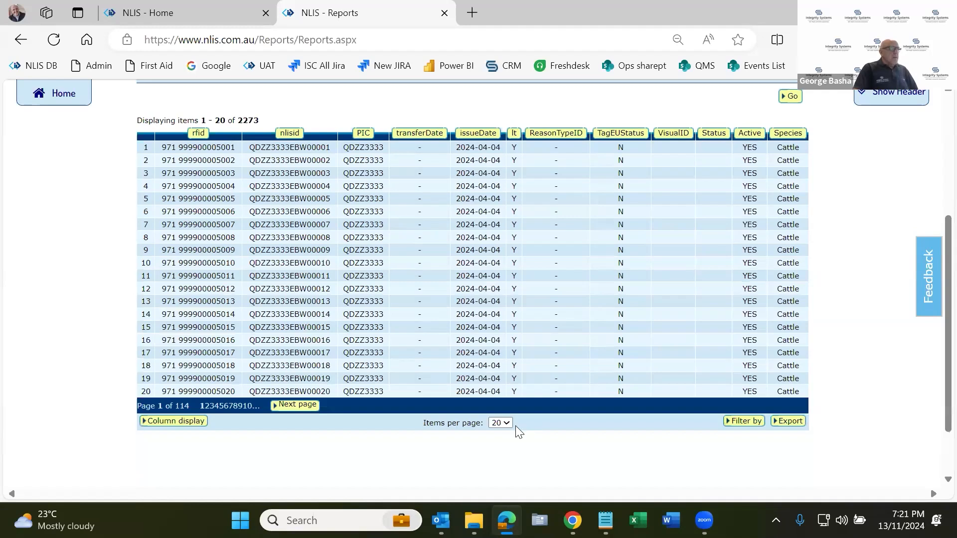
click(507, 424)
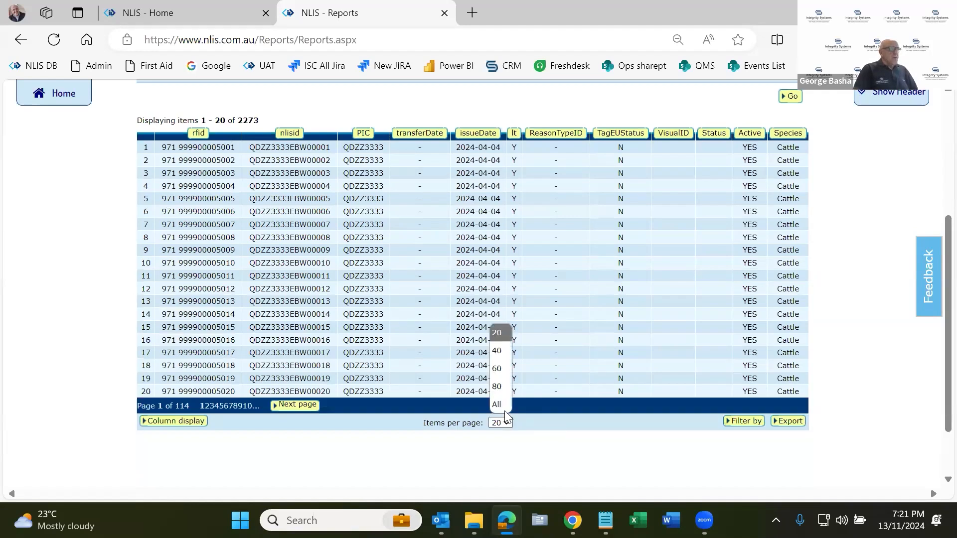
click(505, 411)
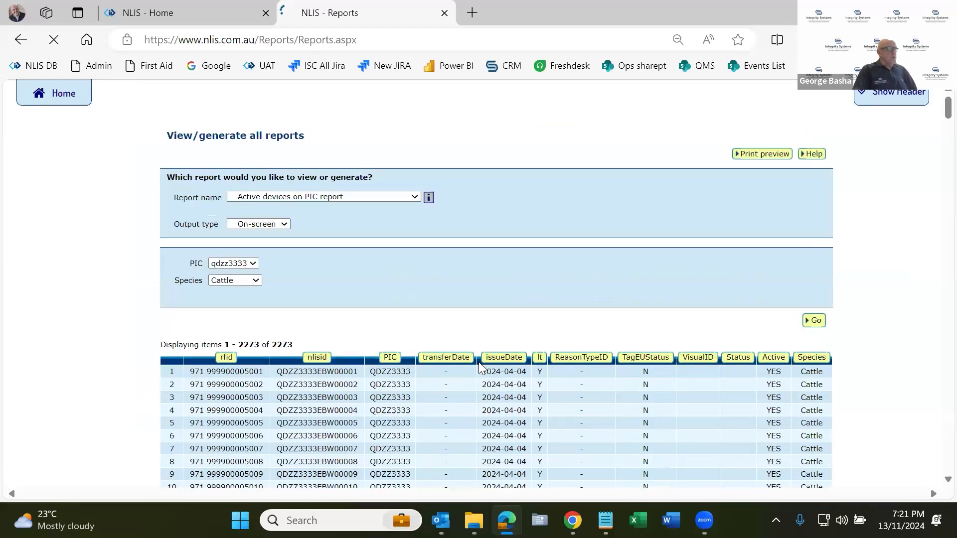
Look through the full list of active devices down to about row 1400, highlighting the NLISID in row 1369.
scroll(478, 367, down, 7)
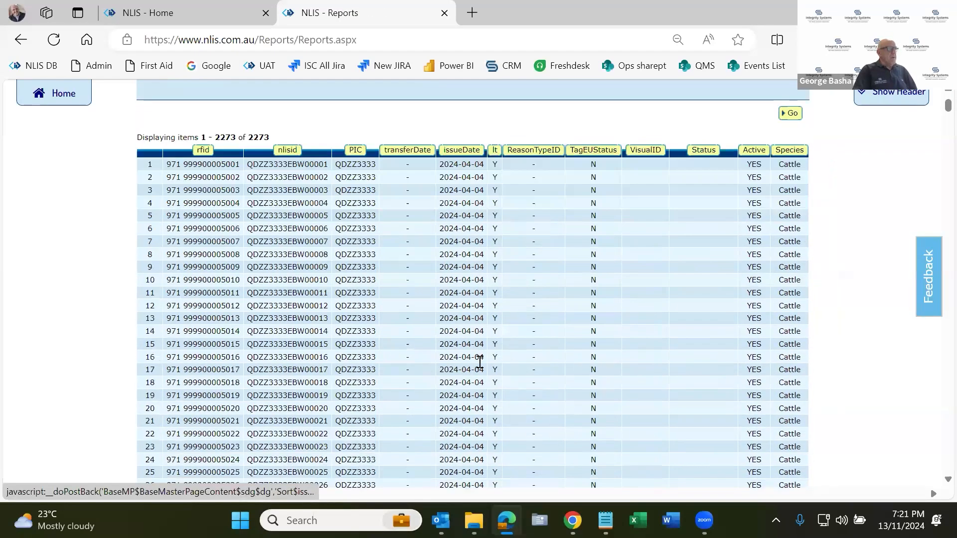
scroll(480, 362, down, 10)
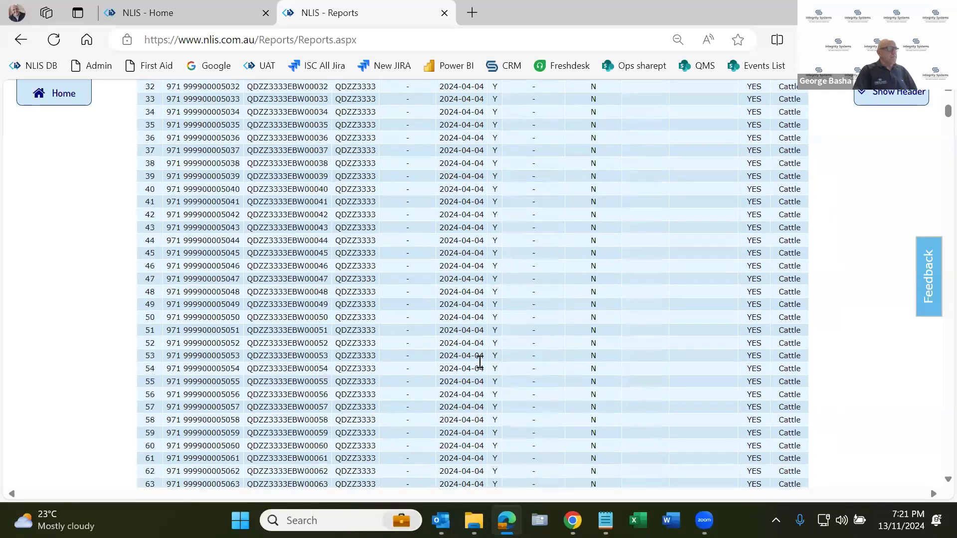
scroll(480, 362, down, 2)
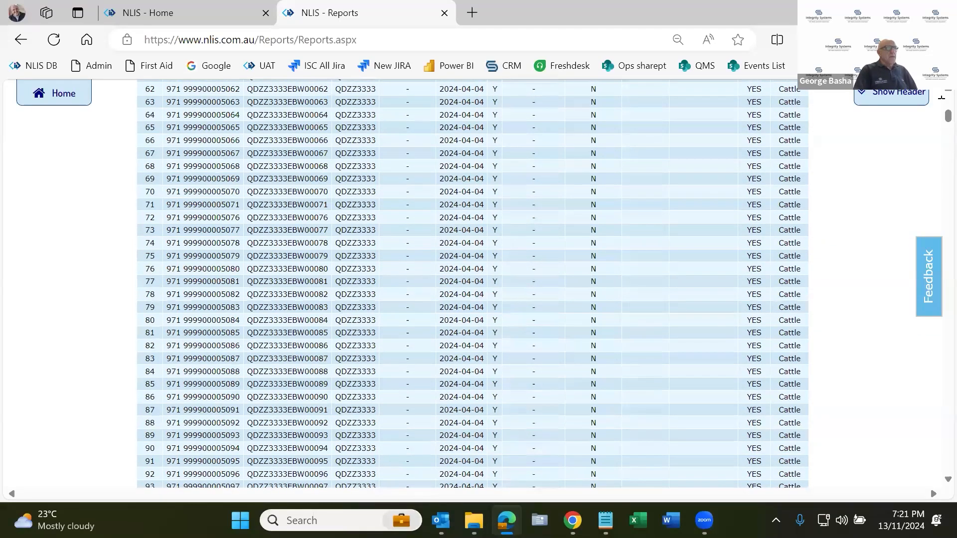
drag(934, 126, 934, 337)
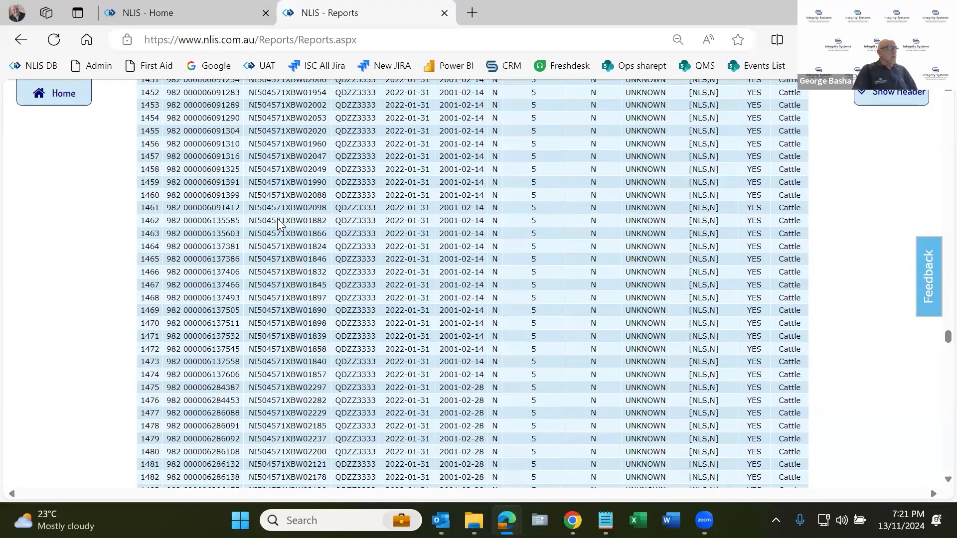
scroll(286, 220, up, 15)
scroll(287, 220, up, 6)
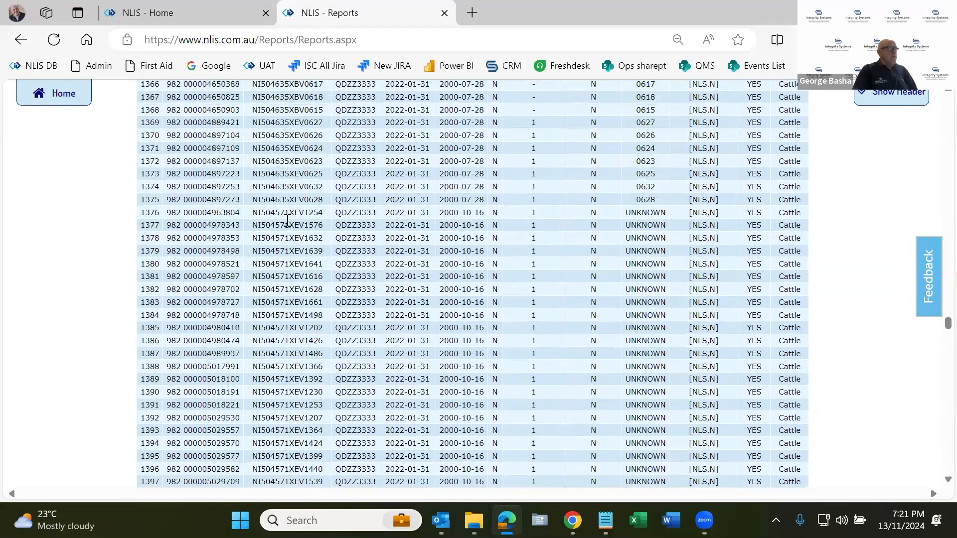
scroll(288, 212, up, 2)
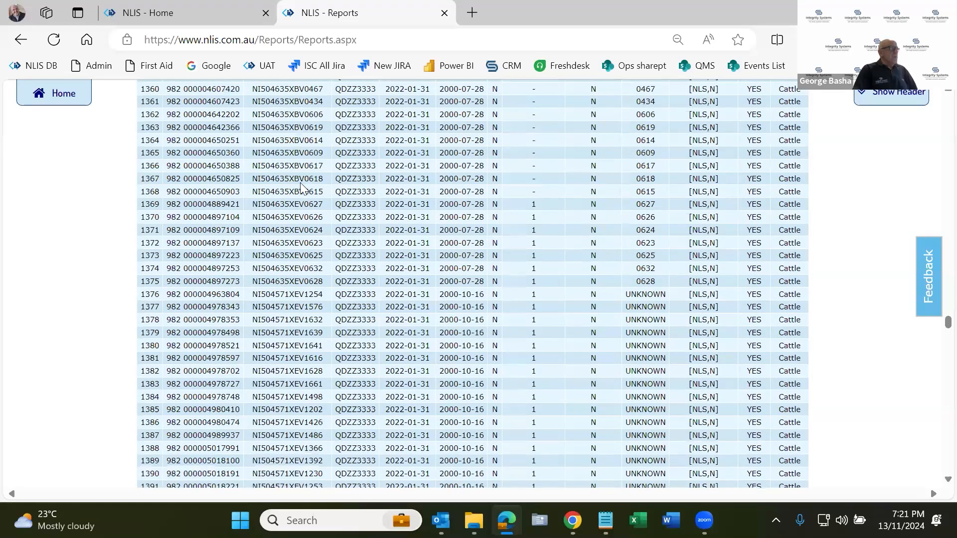
double_click(294, 204)
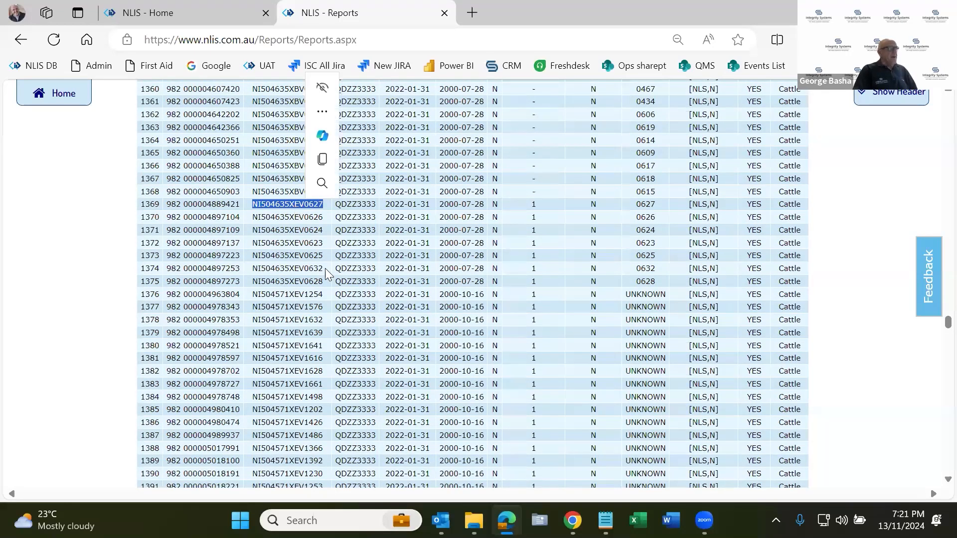
scroll(325, 269, up, 1)
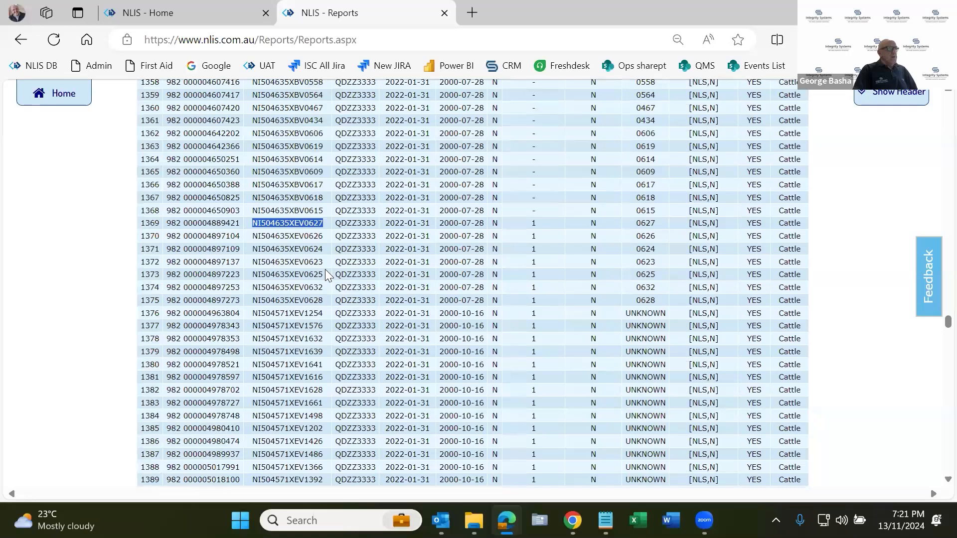
scroll(324, 269, down, 3)
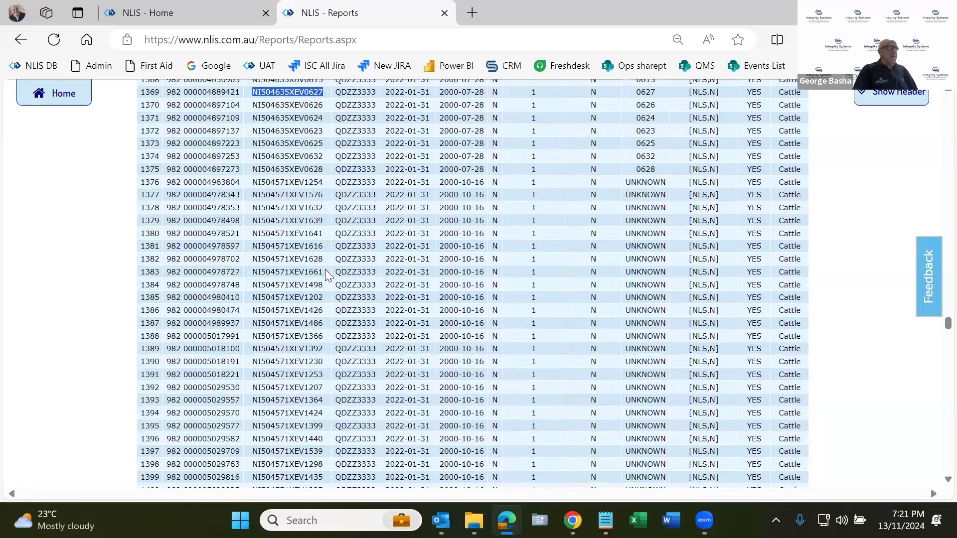
scroll(325, 274, down, 4)
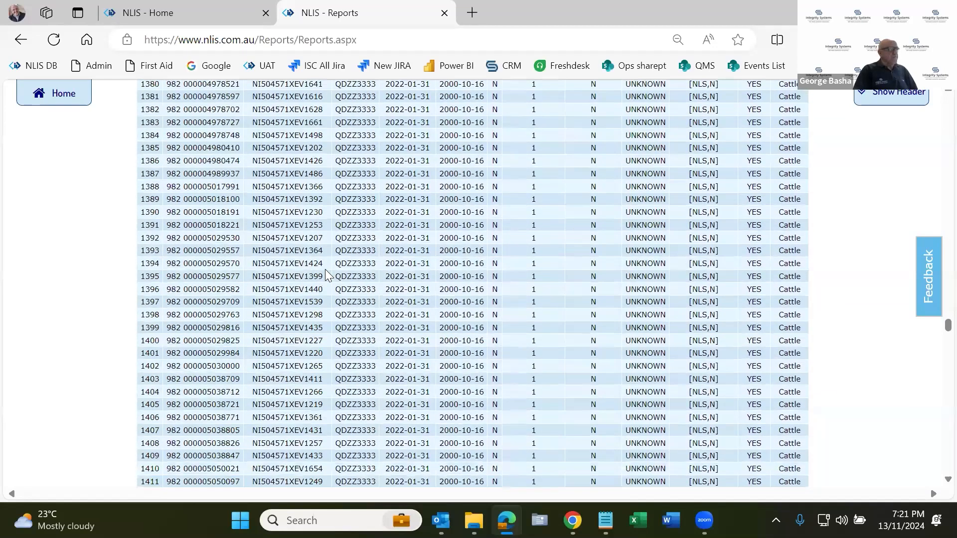
Examine the device identifiers in row 1391 by highlighting its PIC, NLISID and RFID values in turn.
double_click(361, 224)
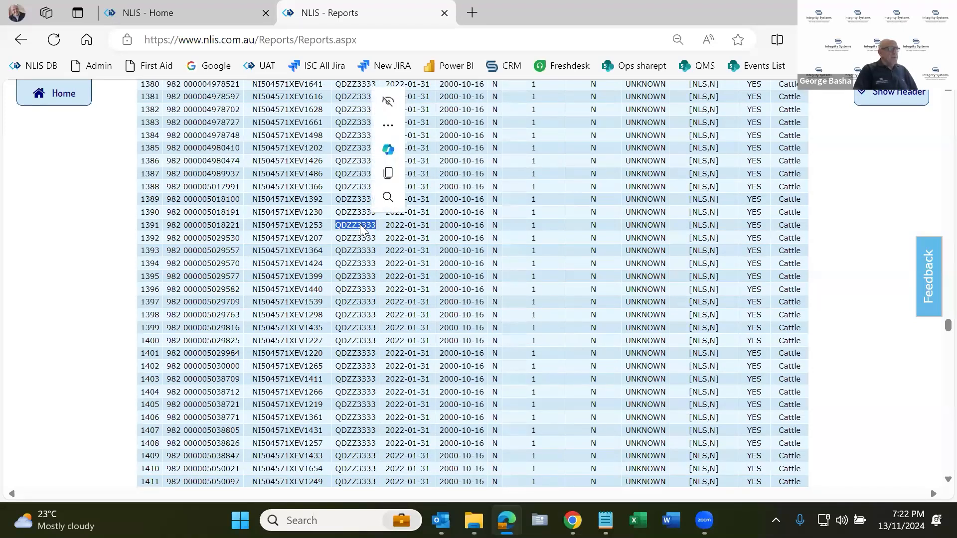
double_click(298, 225)
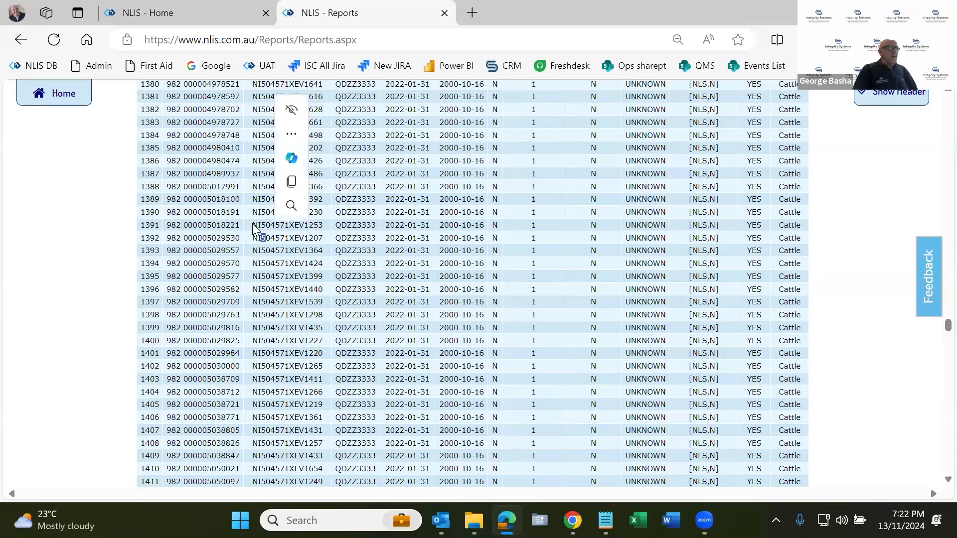
drag(254, 225, 290, 225)
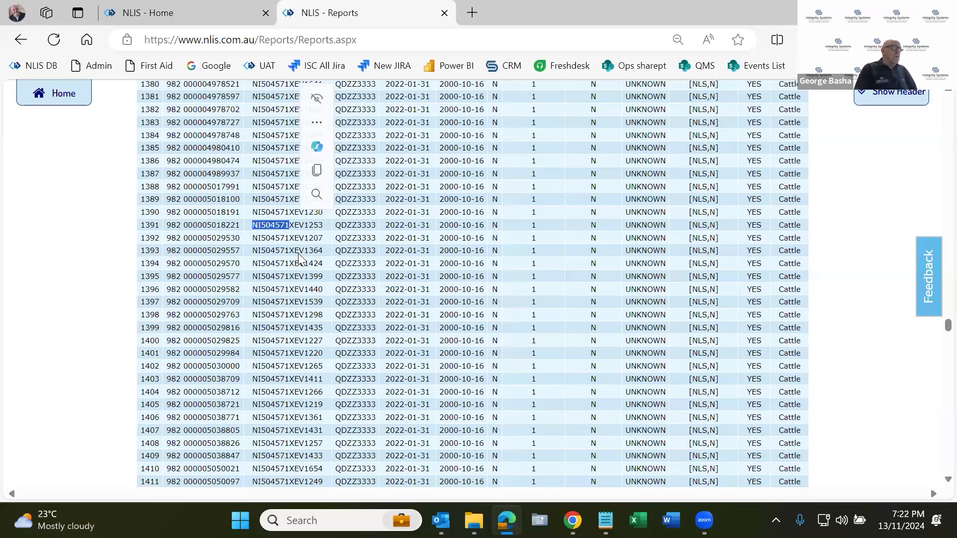
click(214, 225)
double_click(232, 225)
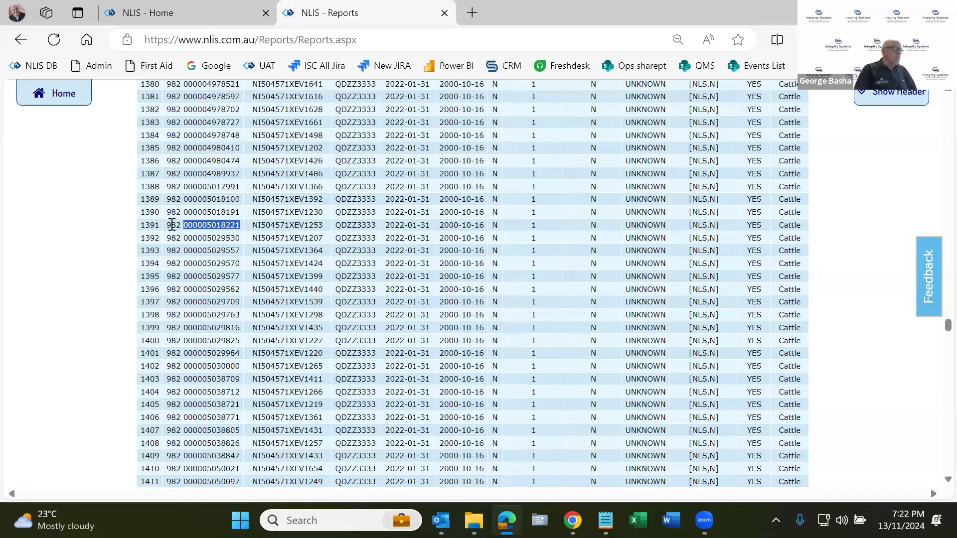
double_click(179, 225)
drag(180, 225, 325, 224)
click(256, 225)
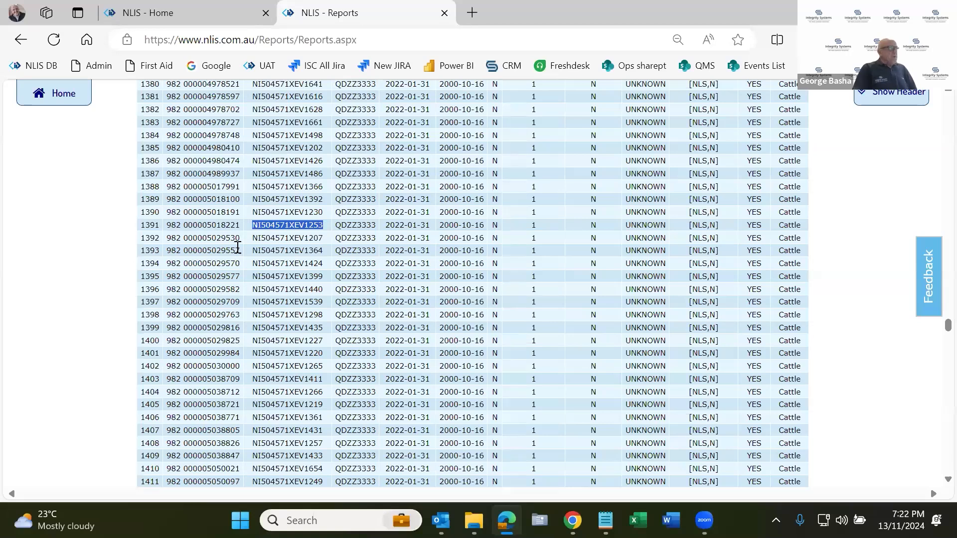
click(260, 247)
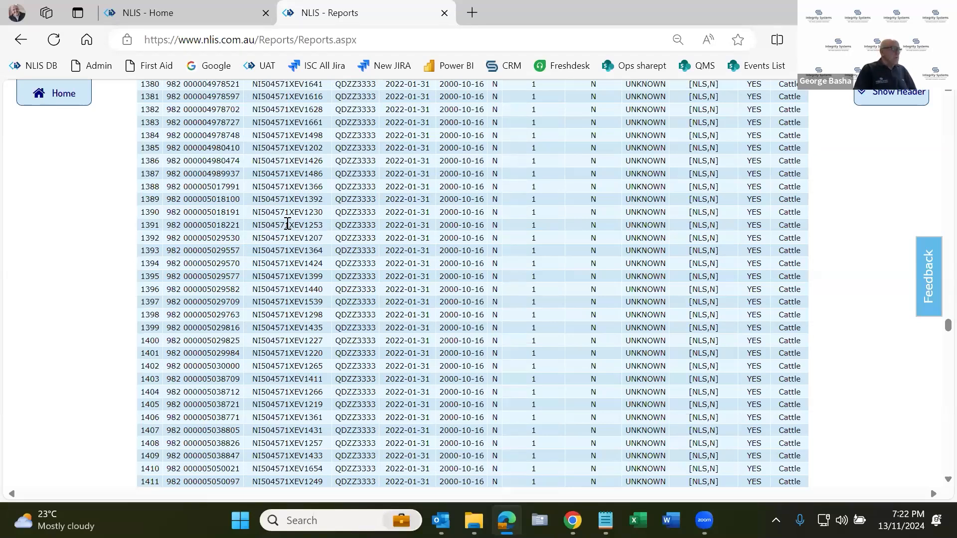
Examine the structure of the NLISID in row 1391 by highlighting its leading characters, the digits within them and the letters that follow.
drag(289, 225, 251, 227)
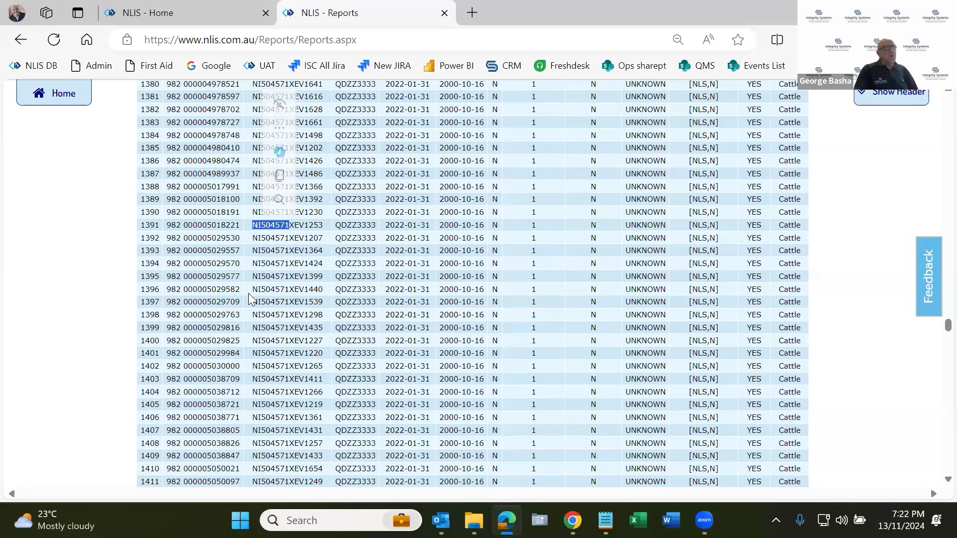
click(271, 225)
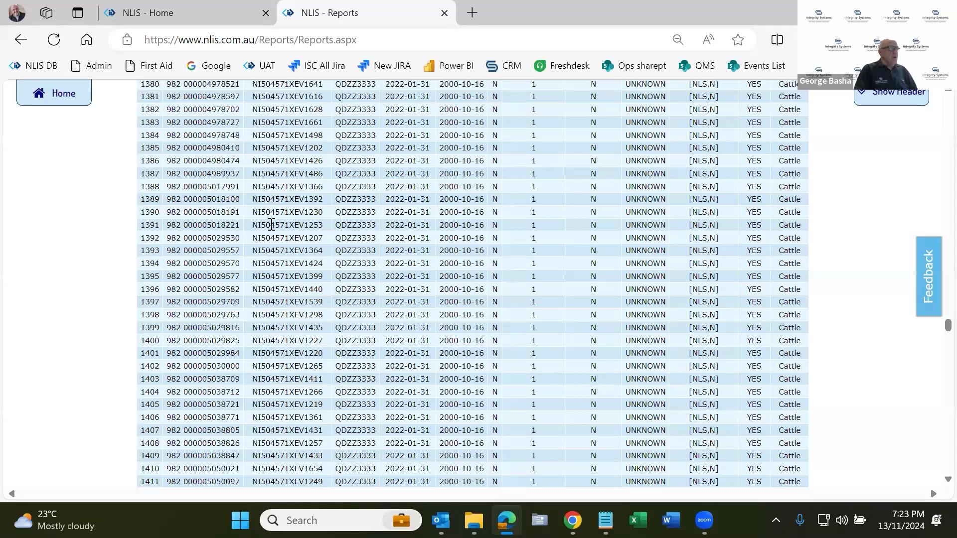
drag(270, 224, 260, 224)
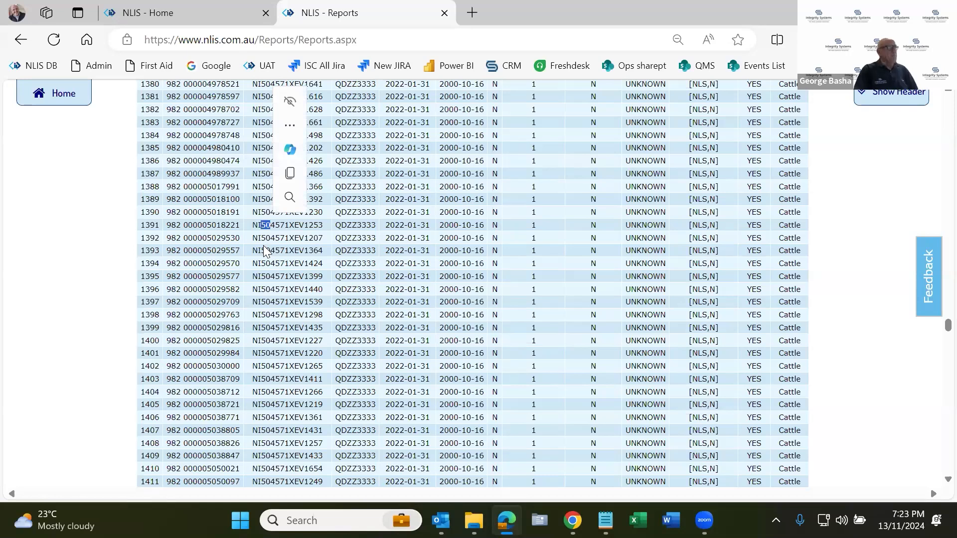
click(292, 224)
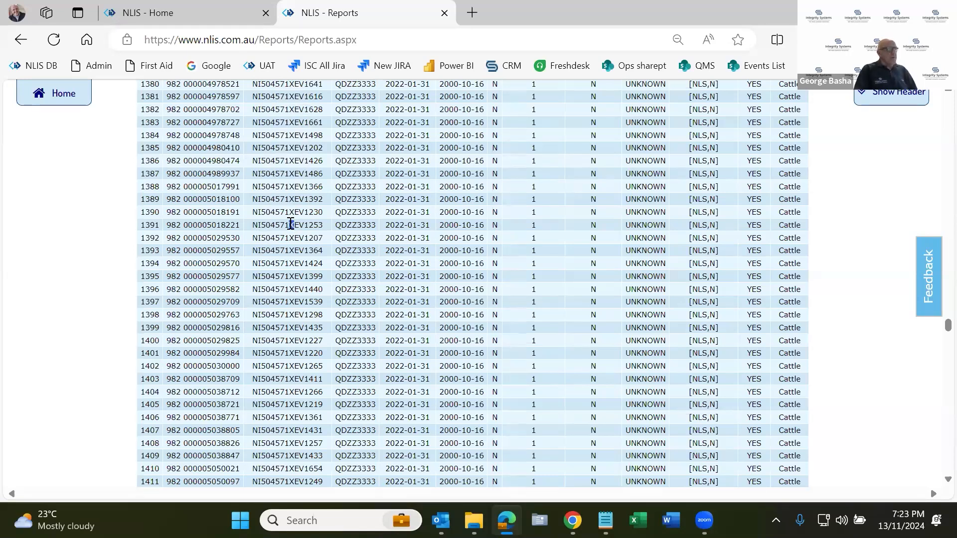
drag(290, 225, 297, 225)
click(297, 224)
drag(296, 225, 301, 225)
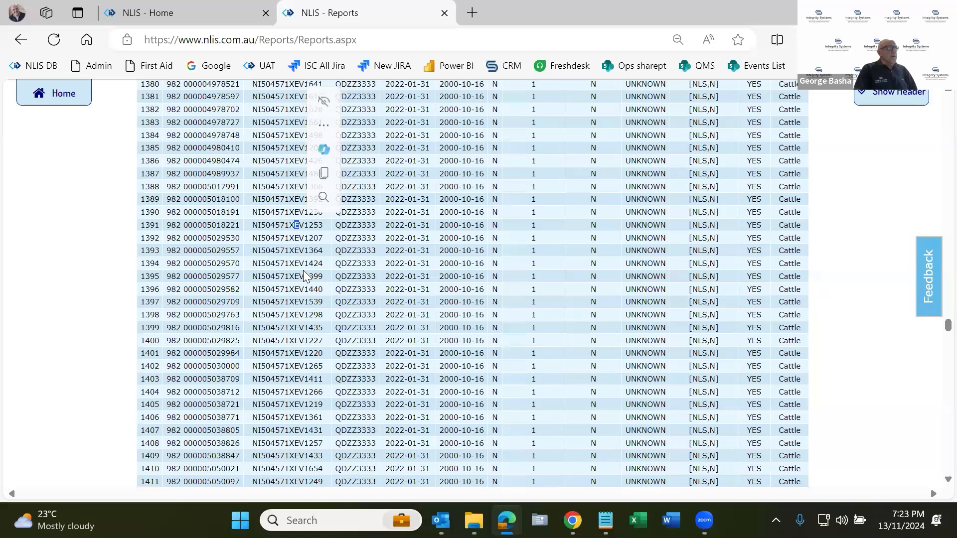
drag(304, 265, 303, 273)
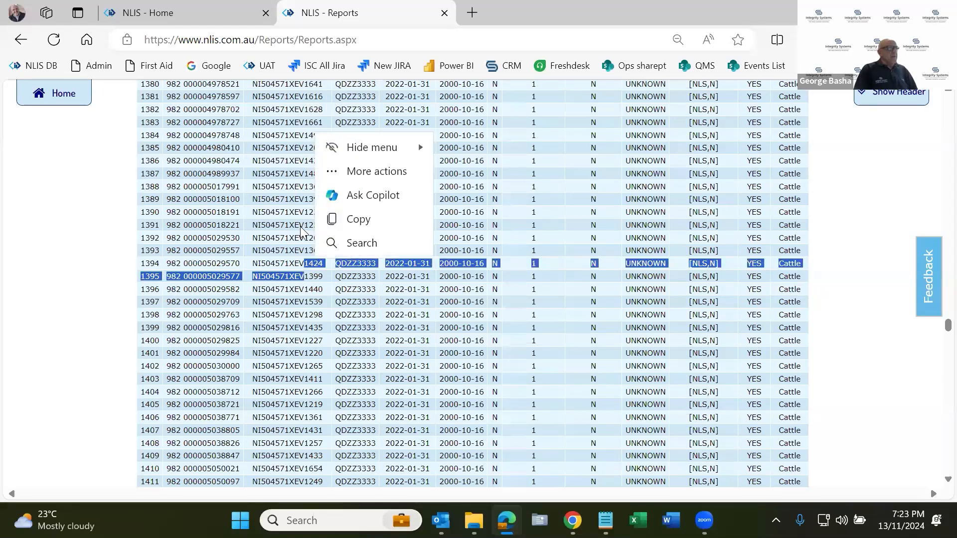
click(327, 229)
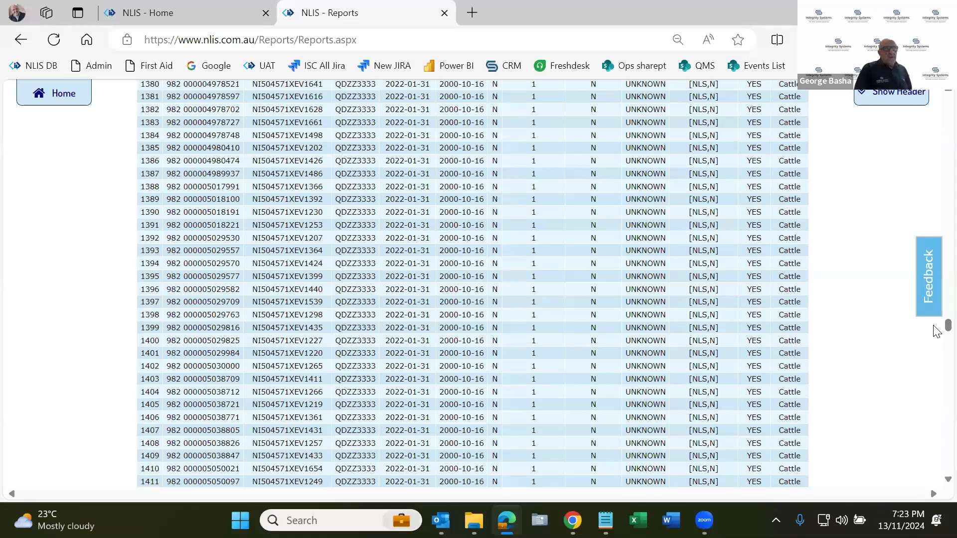
Start an export of the active devices report and add rfid and nlisid to the selected fields.
drag(936, 331, 937, 107)
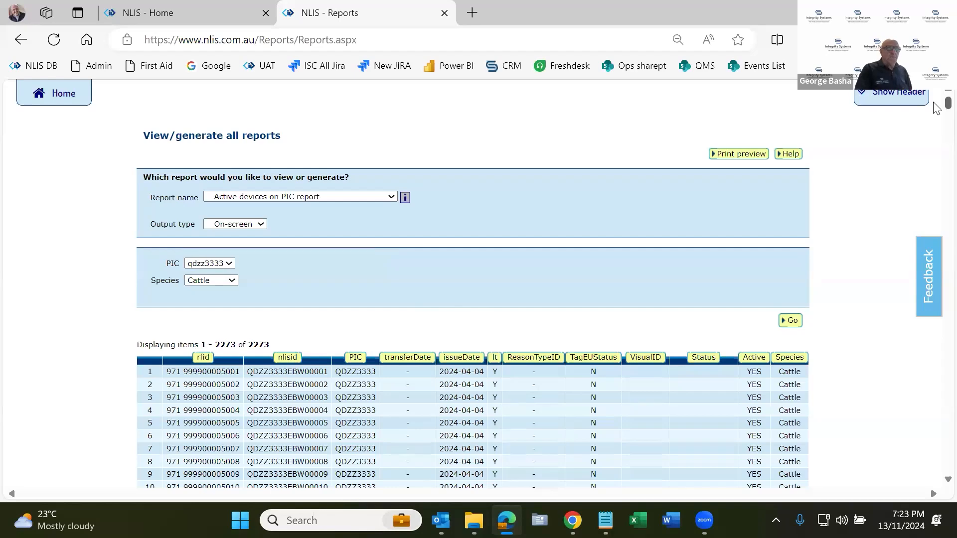
scroll(936, 107, down, 20)
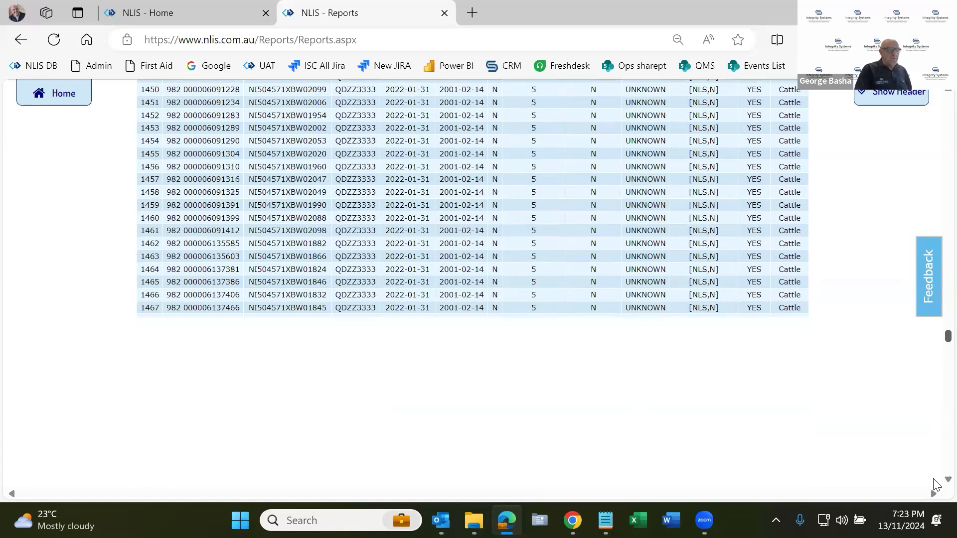
drag(933, 480, 935, 483)
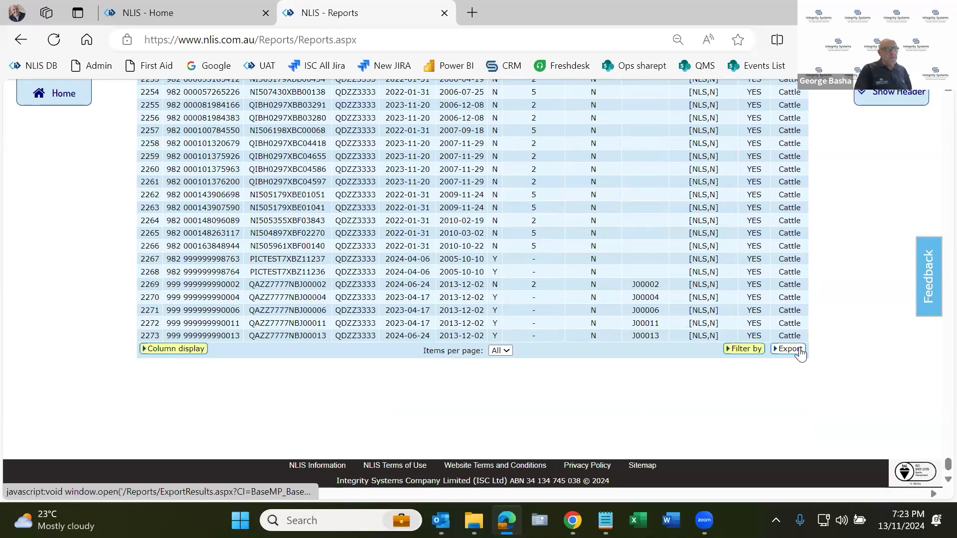
click(797, 349)
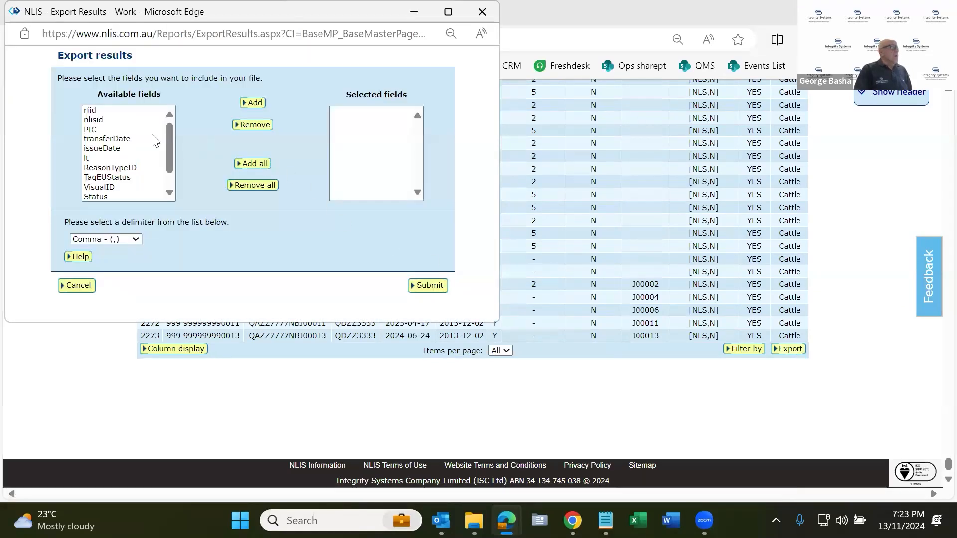
click(93, 111)
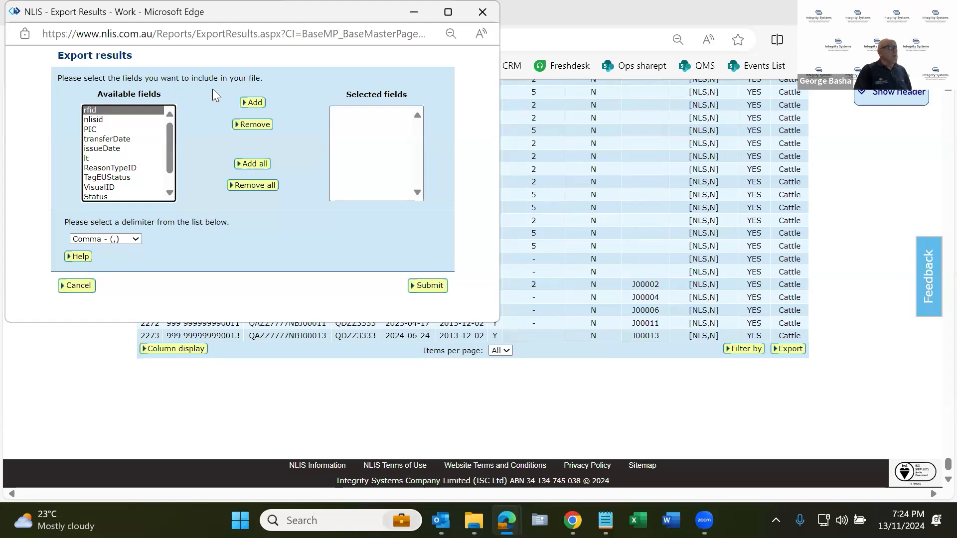
click(252, 102)
click(95, 120)
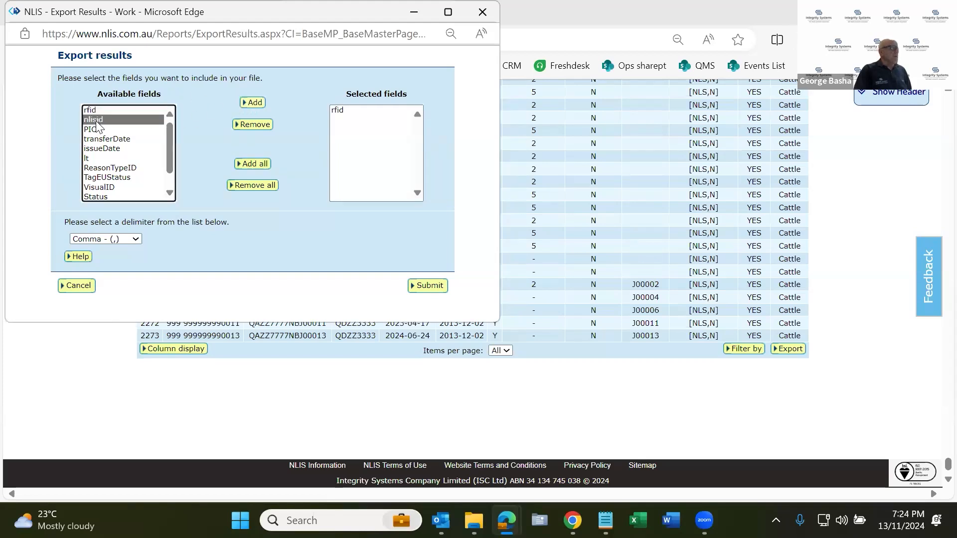
click(254, 104)
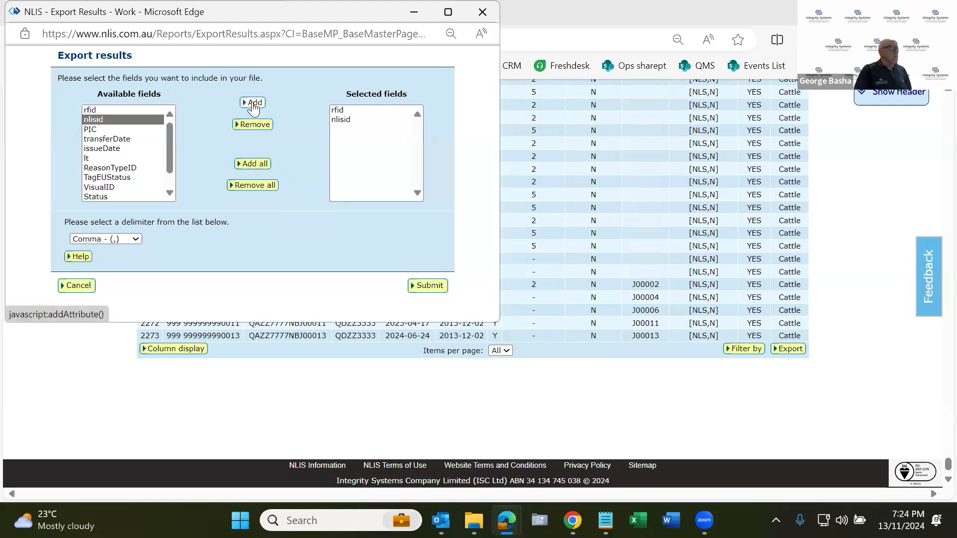
Submit the comma-delimited export, open ReportResults.txt, and put away the export window and the text file to return to the report.
drag(92, 18, 140, 63)
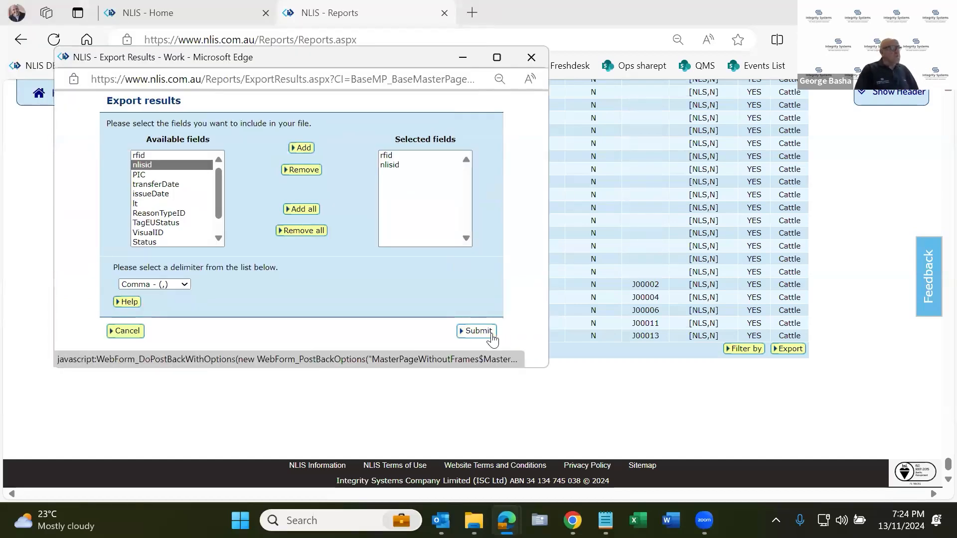
click(491, 337)
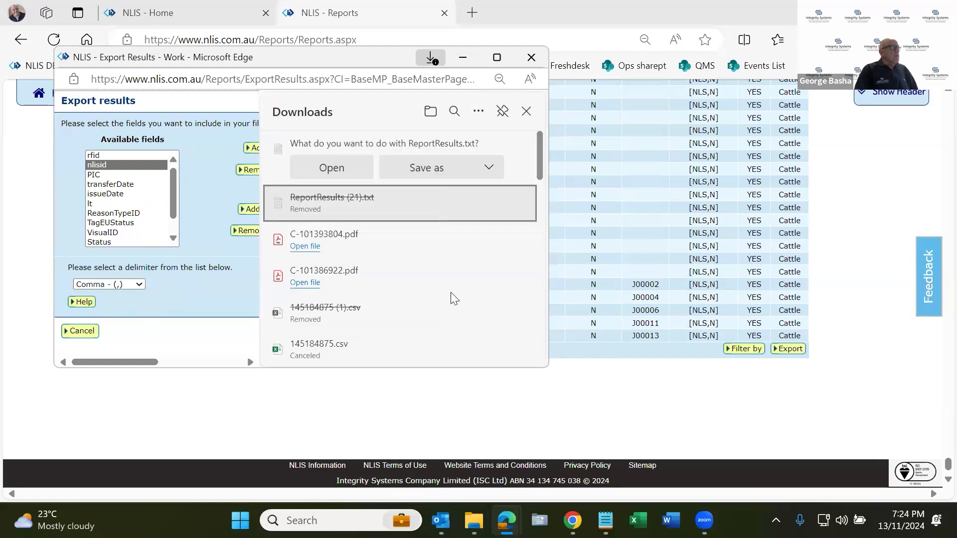
click(330, 170)
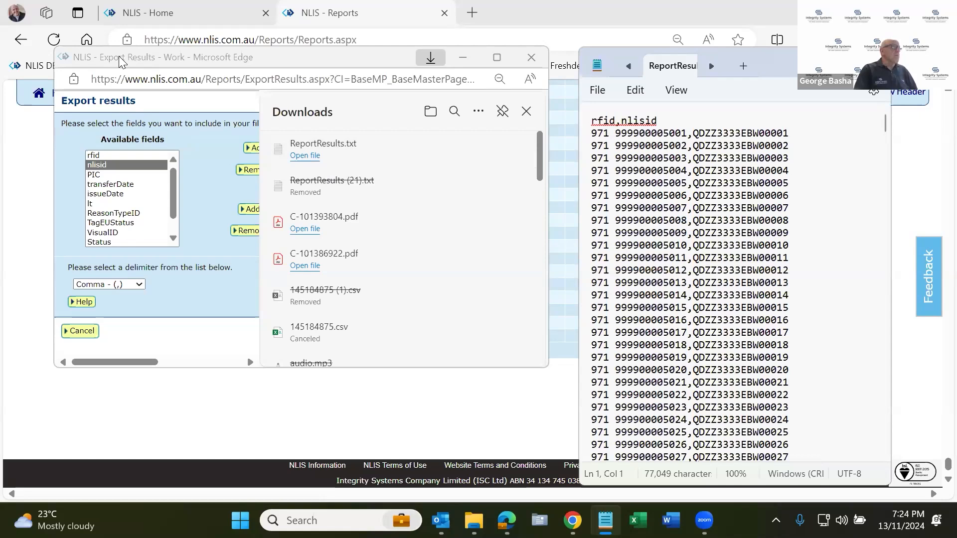
drag(119, 57, 118, 114)
click(531, 115)
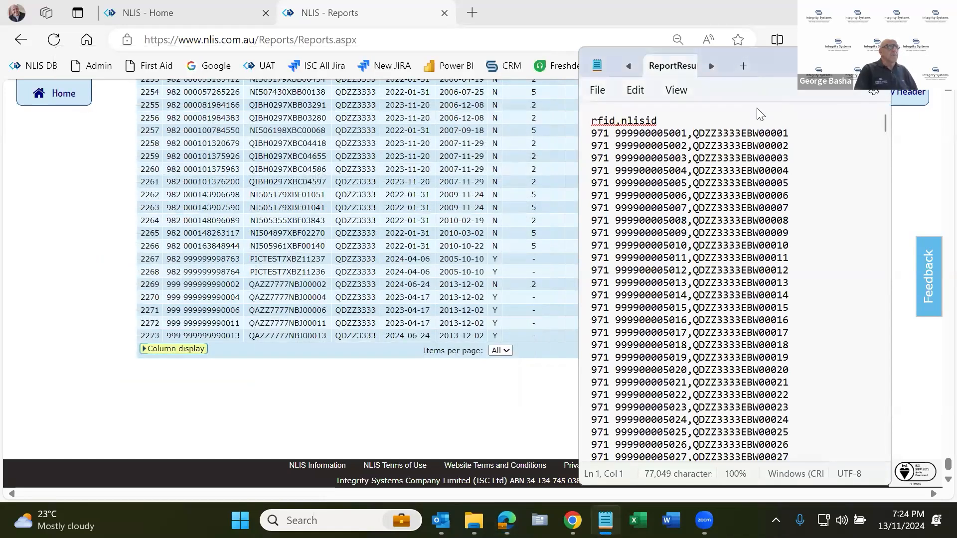
click(806, 62)
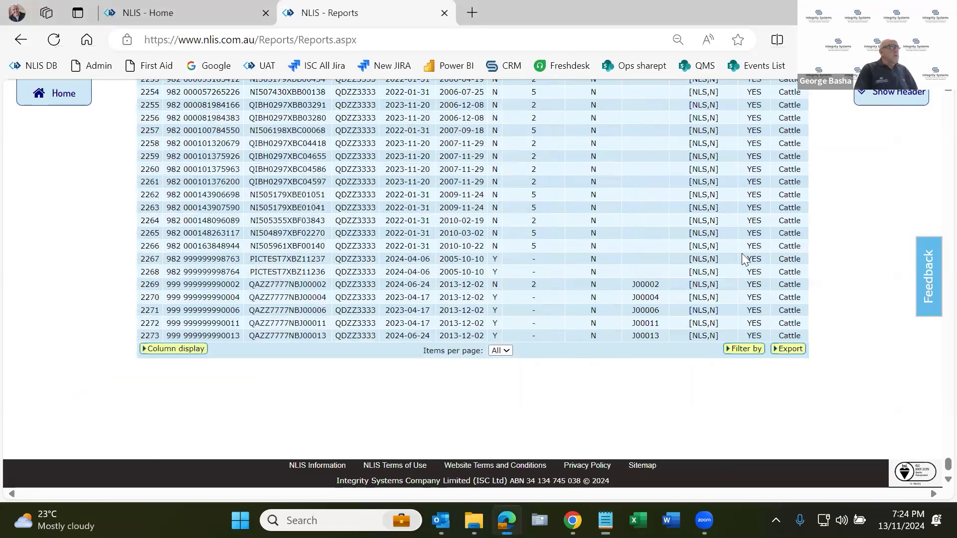
Generate the on-screen "Devices purchased" report for Cattle with the start date set to 13 Nov 2023 and end date 13 Nov 2024.
scroll(742, 257, up, 9)
drag(936, 452, 932, 99)
scroll(351, 265, up, 20)
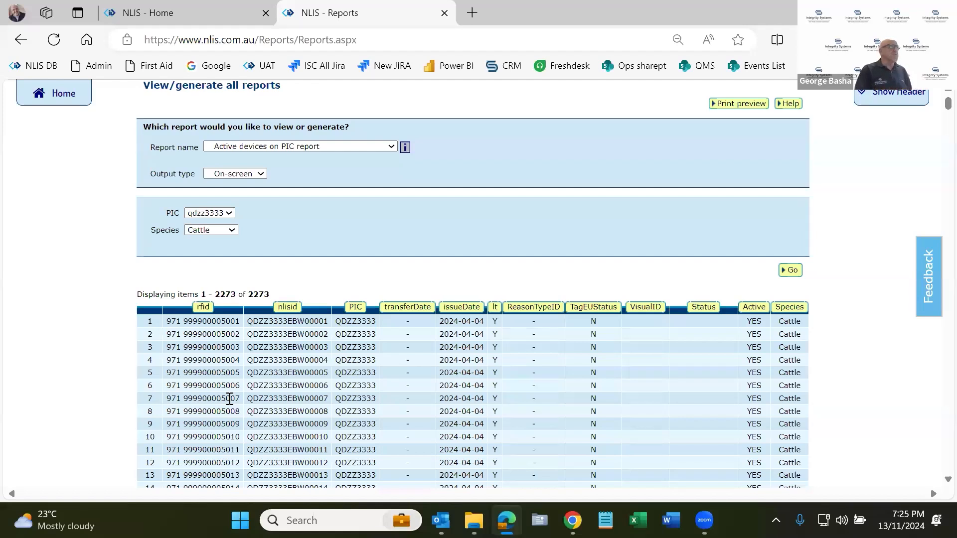
scroll(128, 402, up, 2)
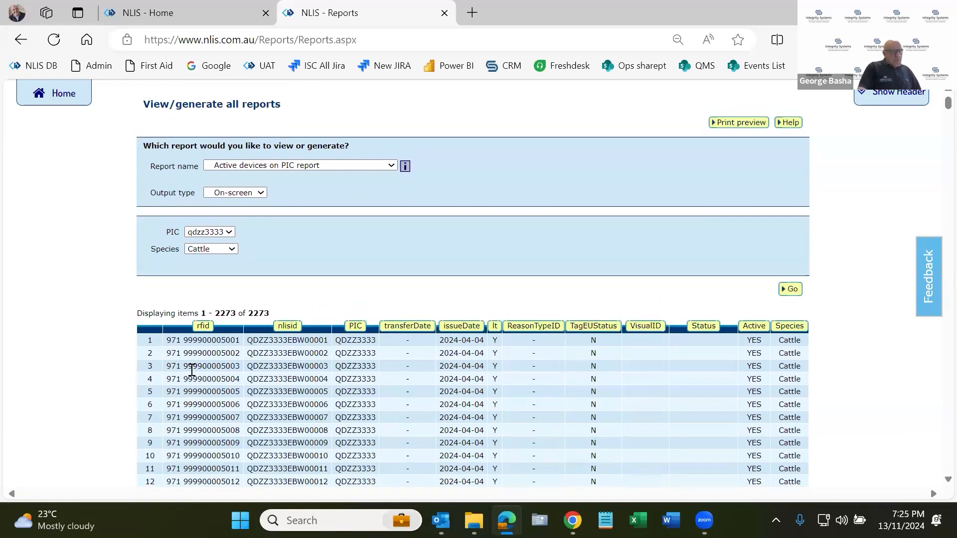
click(353, 165)
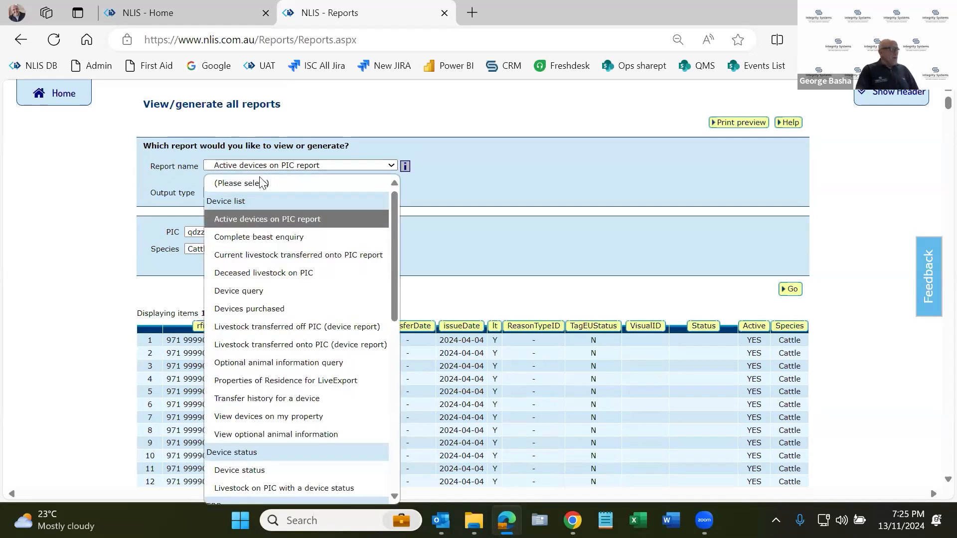
click(249, 308)
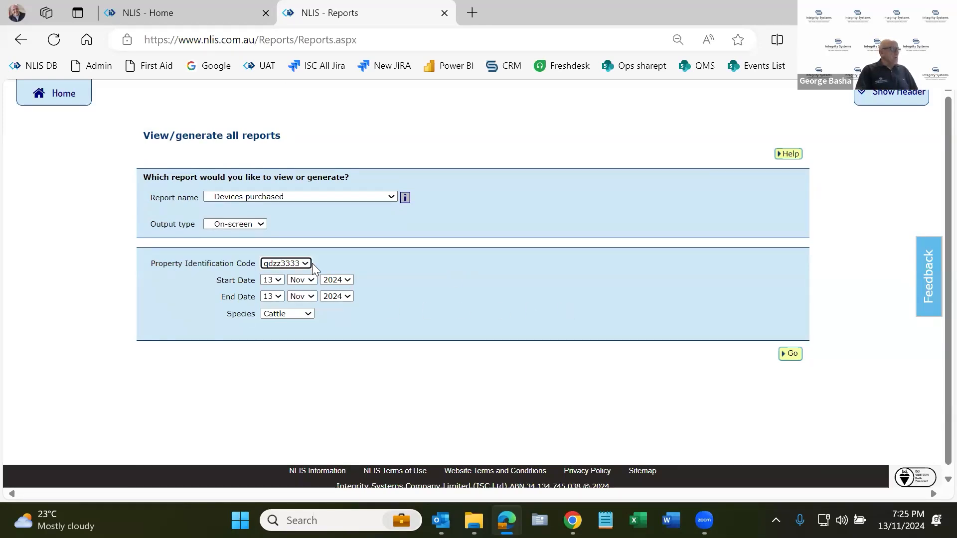
click(343, 280)
click(334, 247)
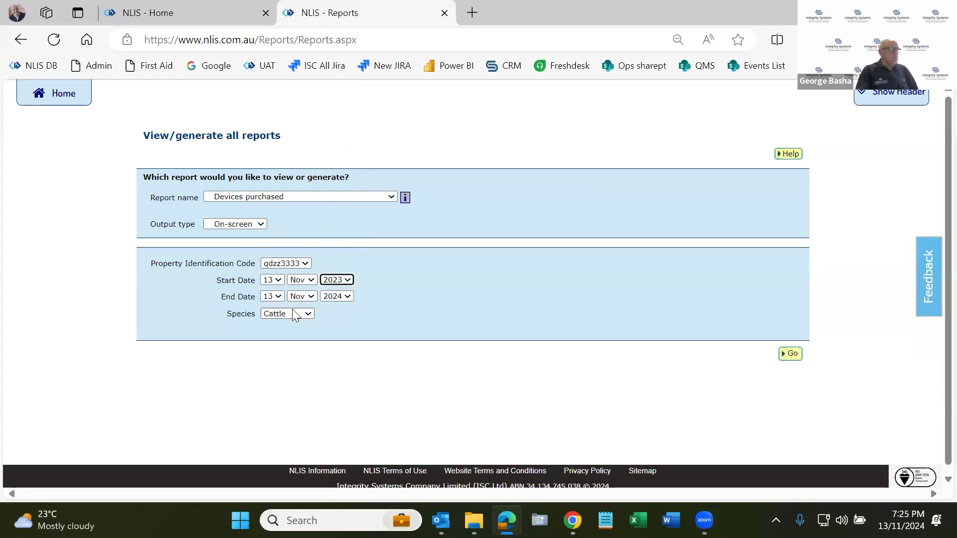
click(791, 354)
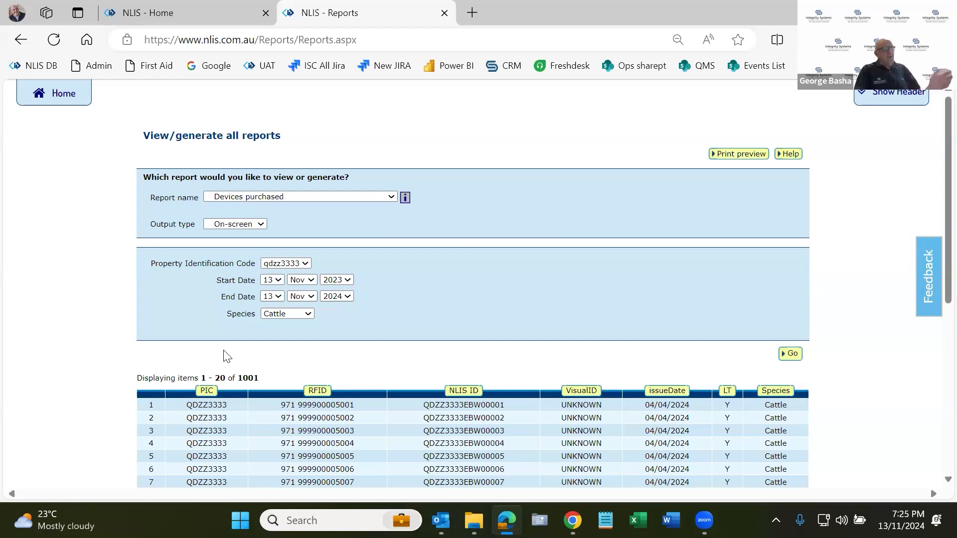
Highlight the first device's issueDate and set the Devices purchased report's items per page to All.
scroll(226, 357, down, 1)
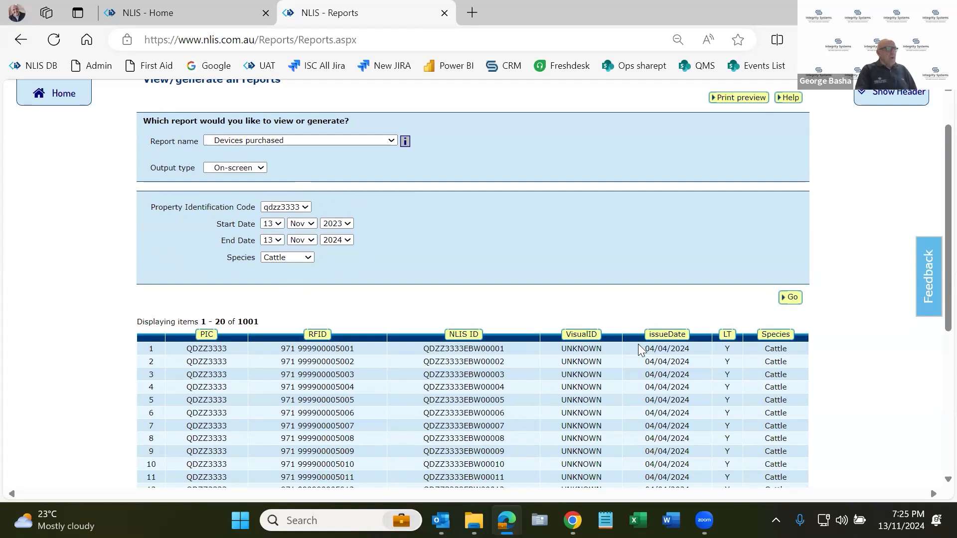
drag(644, 349, 687, 350)
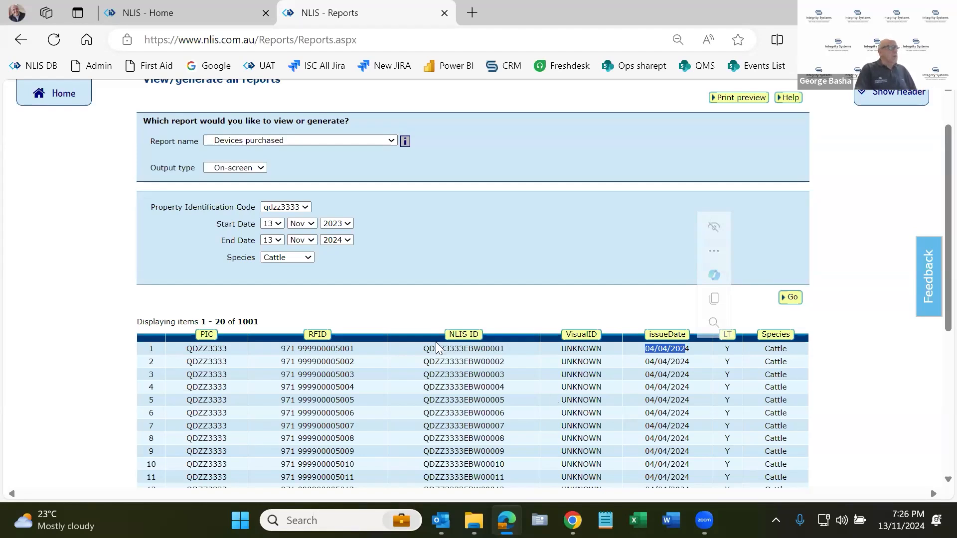
scroll(596, 299, down, 1)
scroll(596, 298, down, 3)
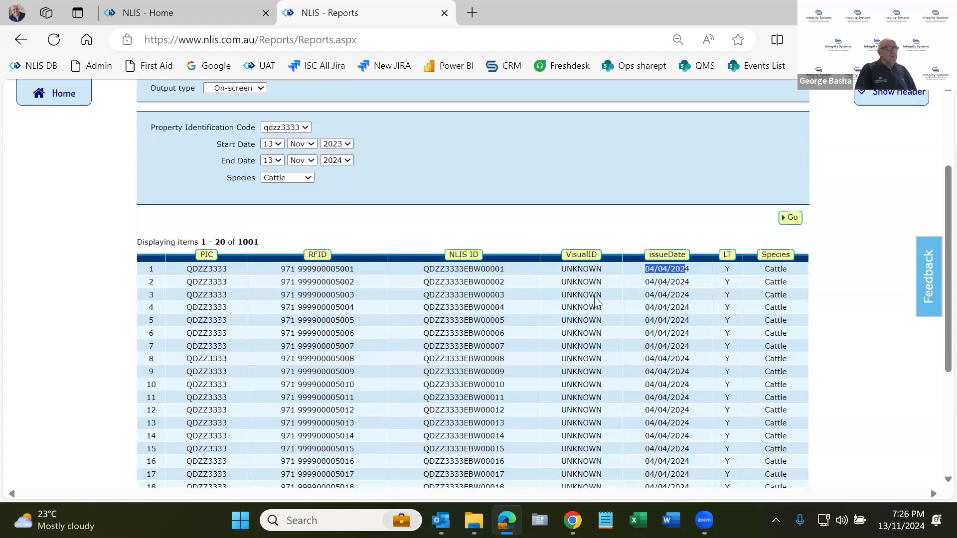
scroll(439, 314, down, 3)
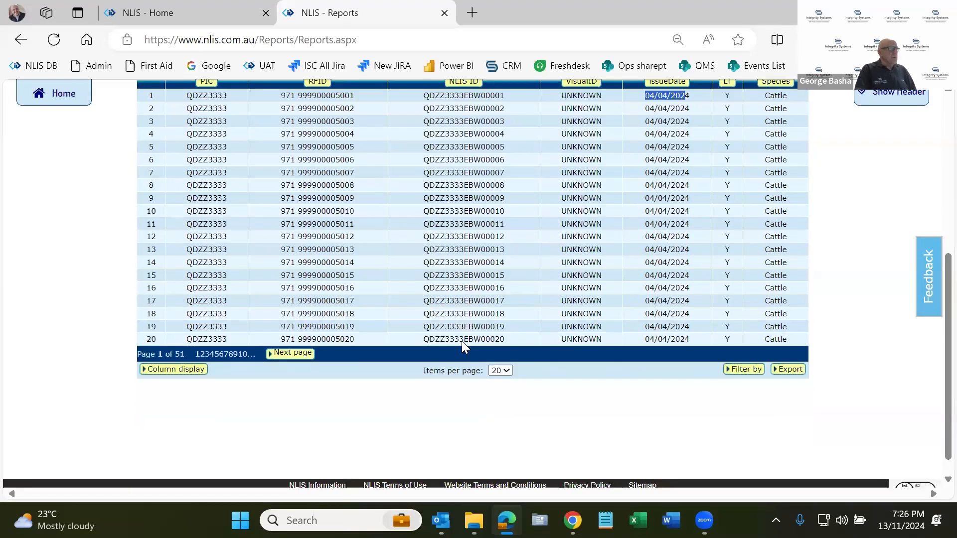
click(501, 349)
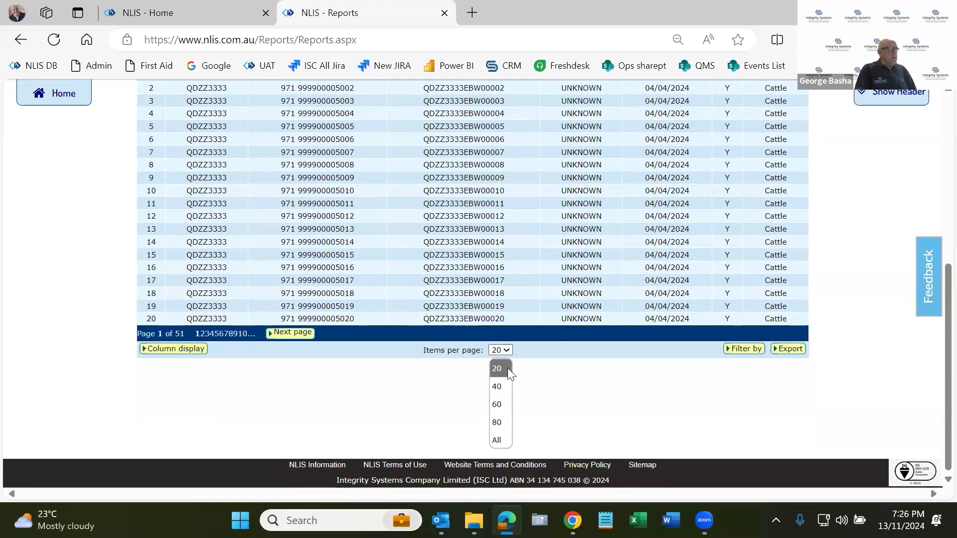
click(498, 440)
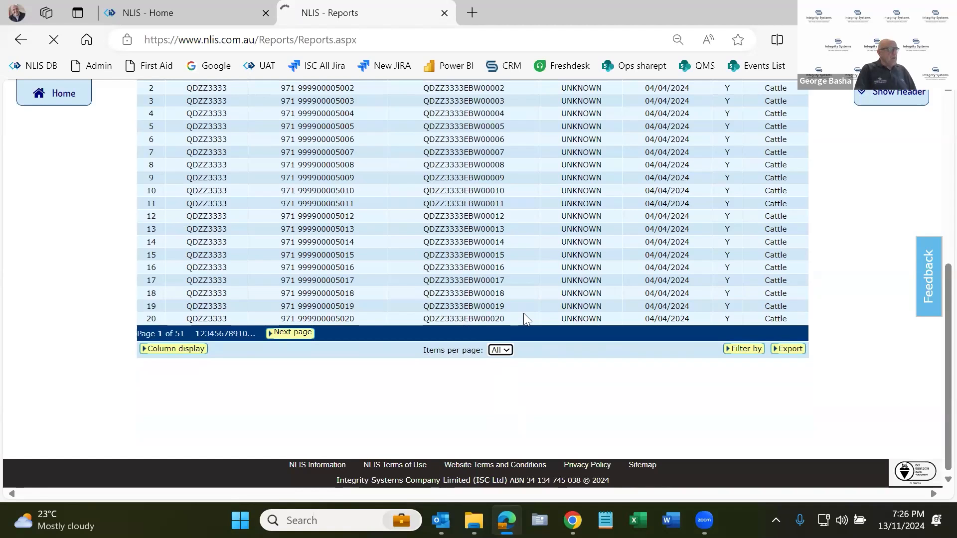
Look through the full list of purchased devices down to its last row and the export option.
scroll(523, 313, down, 9)
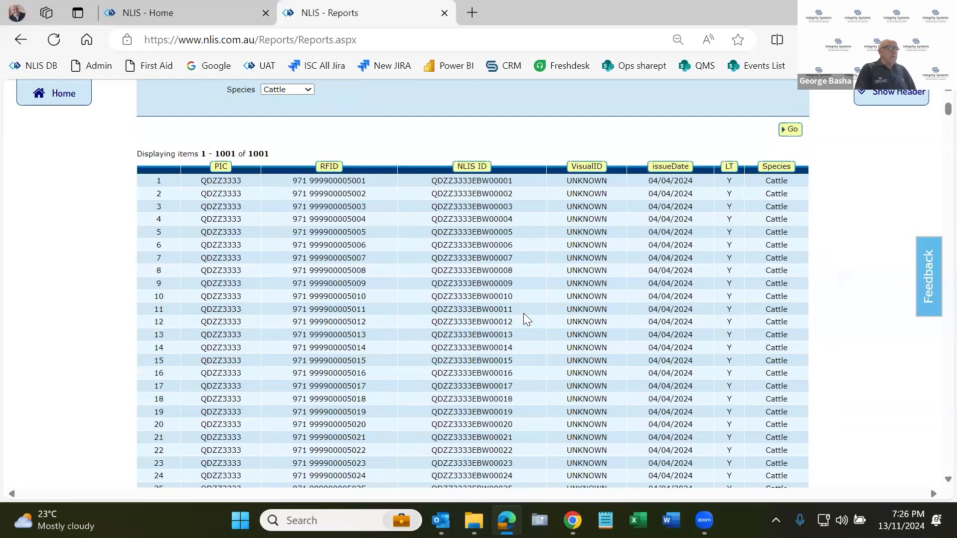
scroll(933, 193, up, 1)
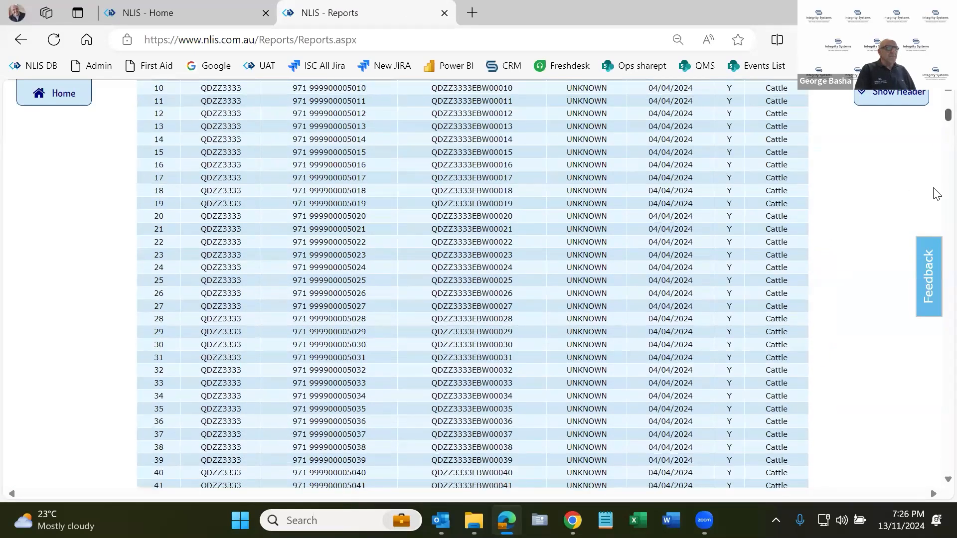
key(End)
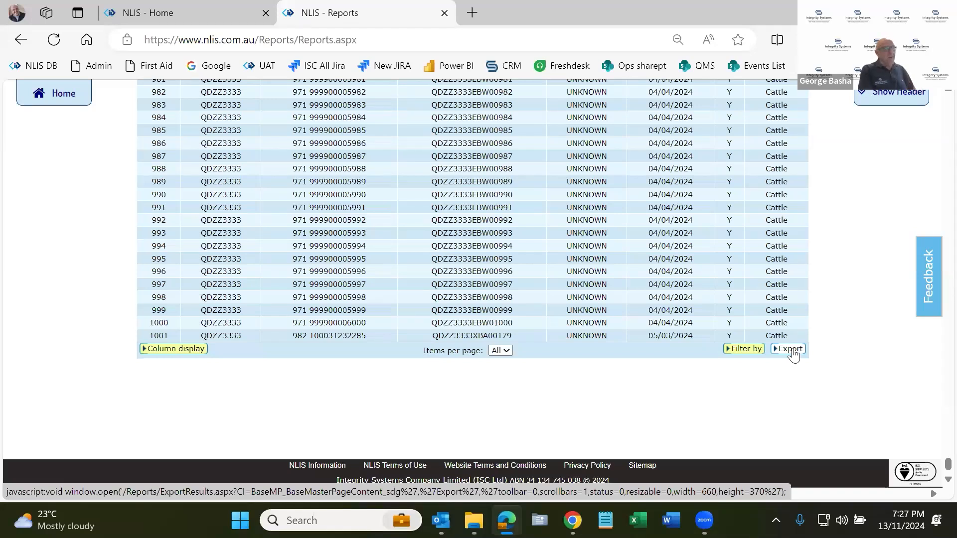
scroll(510, 302, up, 4)
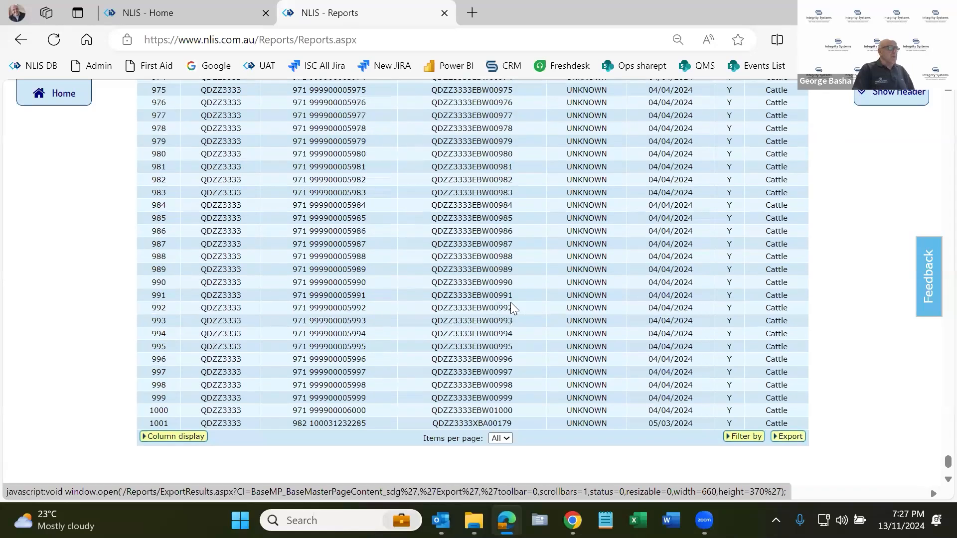
Highlight the RFID and NLIS ID of row 976 in the purchased devices list and return to the report's criteria.
drag(295, 222, 522, 226)
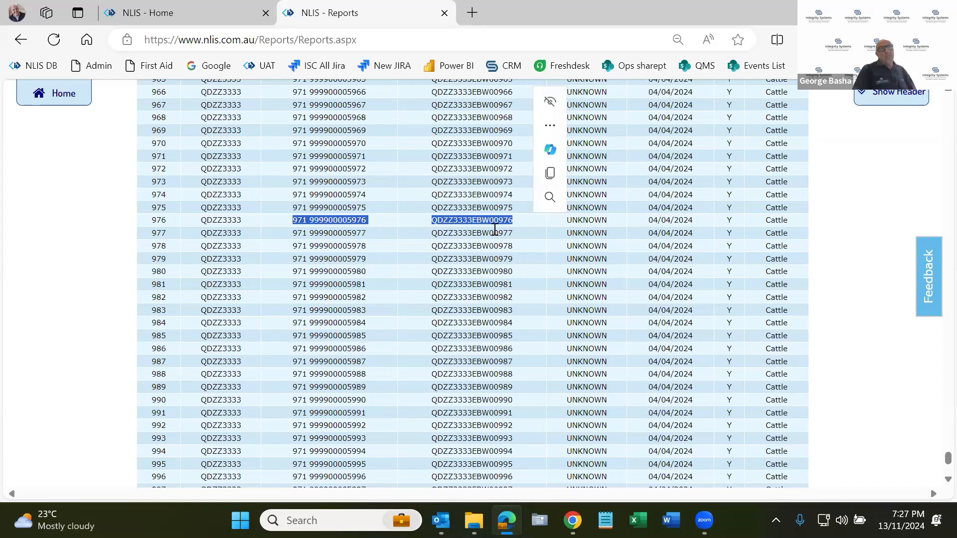
click(494, 230)
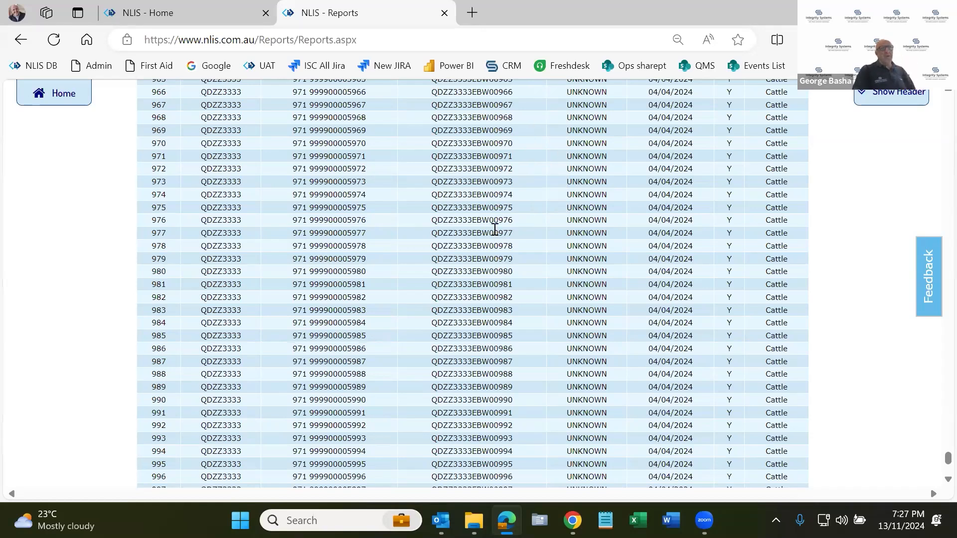
scroll(568, 267, up, 5)
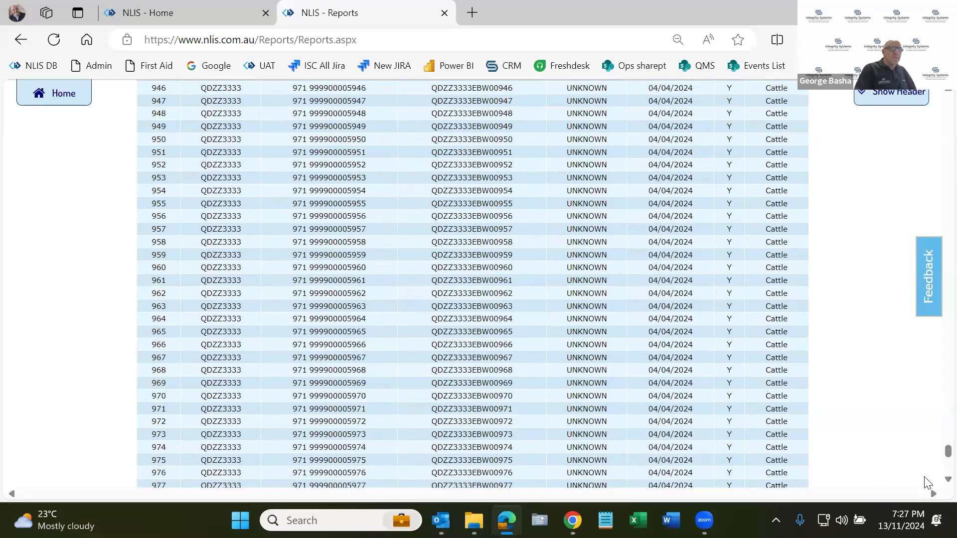
scroll(926, 482, up, 3)
drag(937, 449, 930, 106)
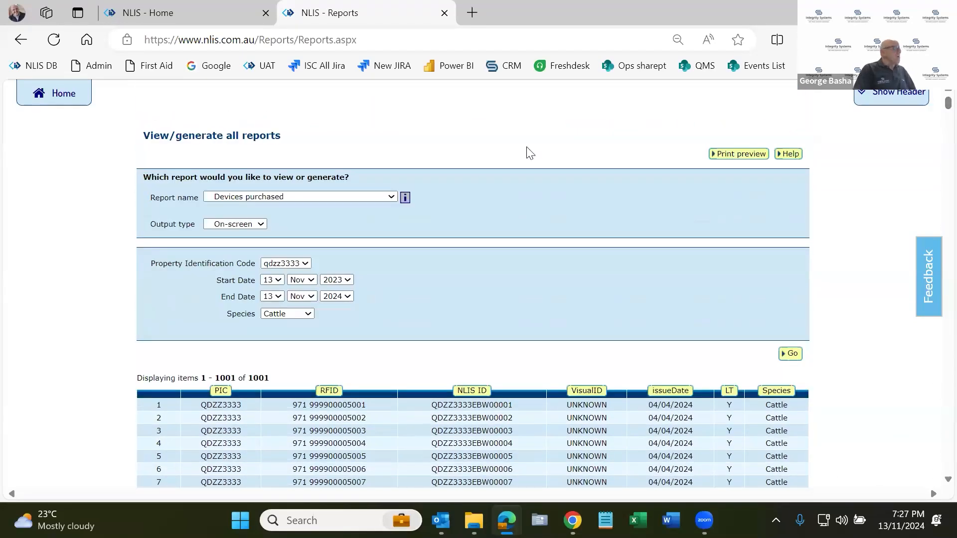
Return to the Producer home page and start the PIC reconciliation task for Cattle.
click(68, 102)
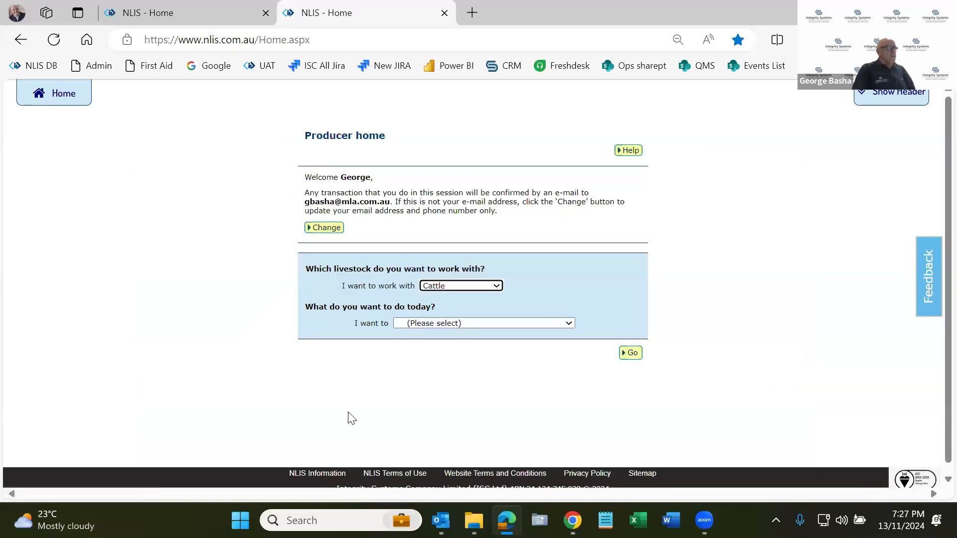
click(527, 327)
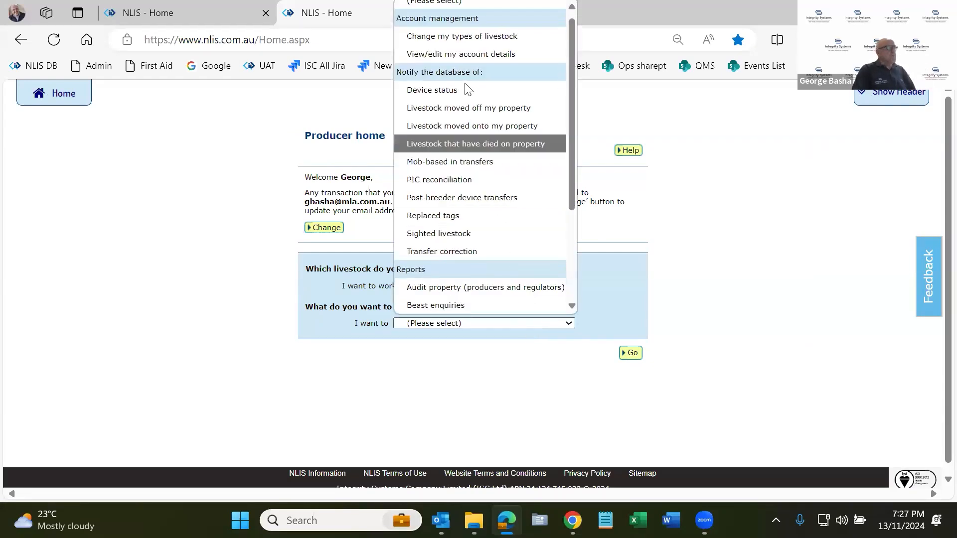
click(468, 180)
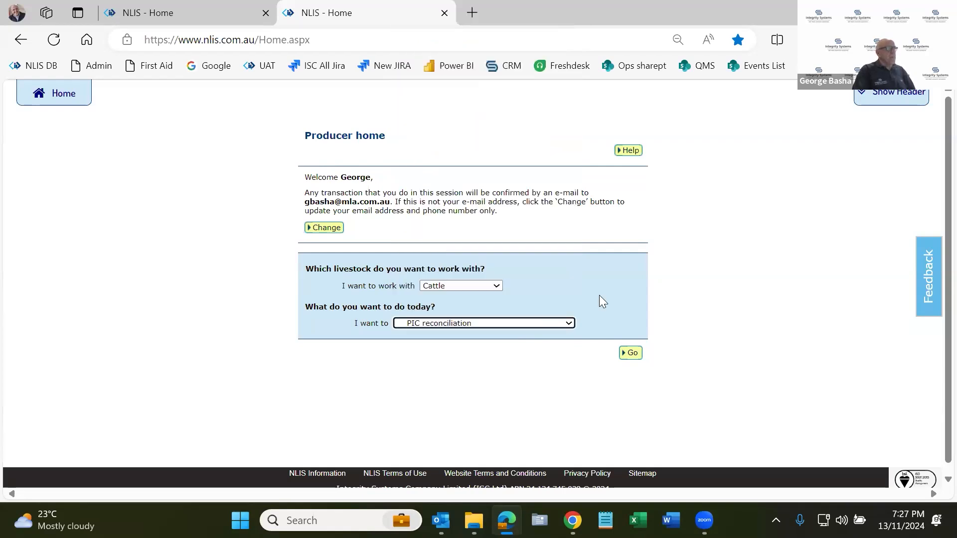
click(631, 353)
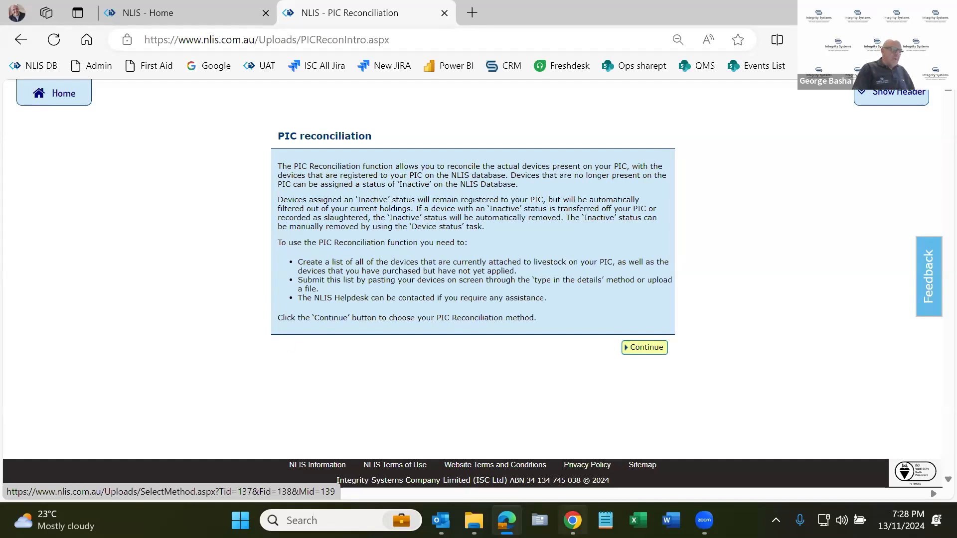
In Notepad, close the exported report, look over the PIC reconciliation file's RFID list, and go back to the browser.
click(605, 520)
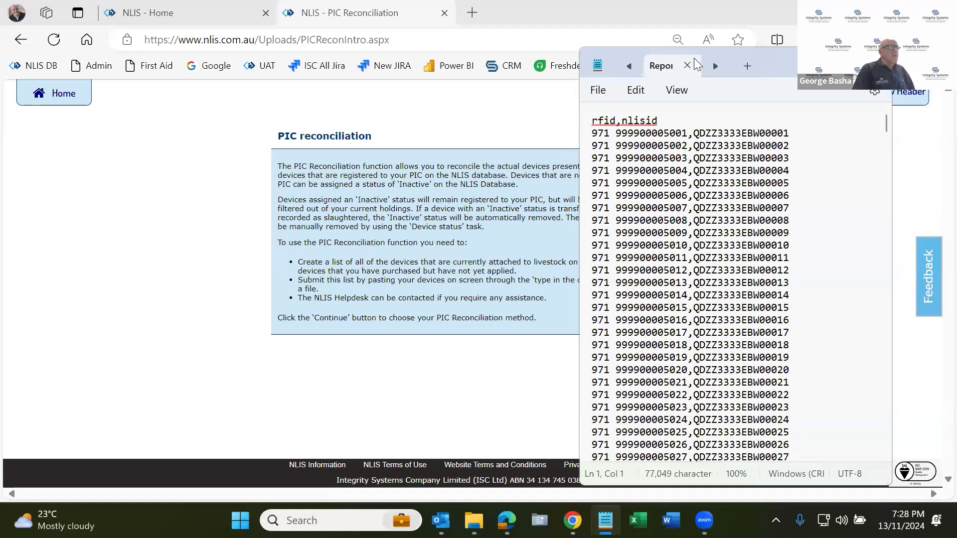
click(687, 66)
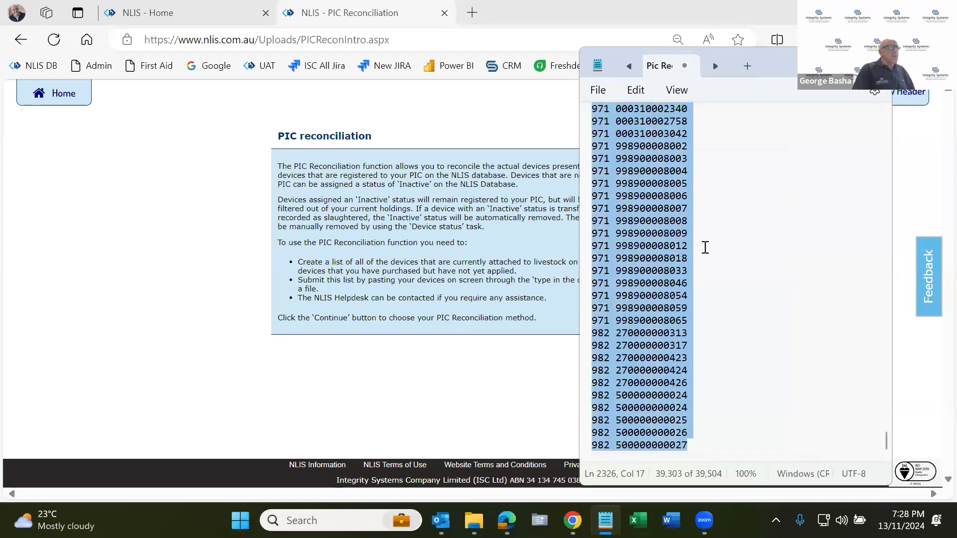
scroll(703, 247, up, 1)
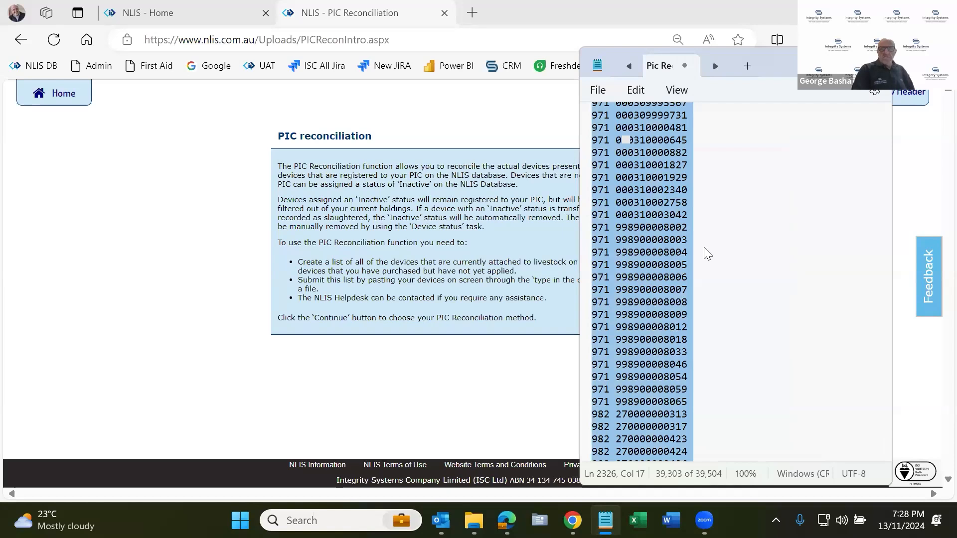
click(536, 274)
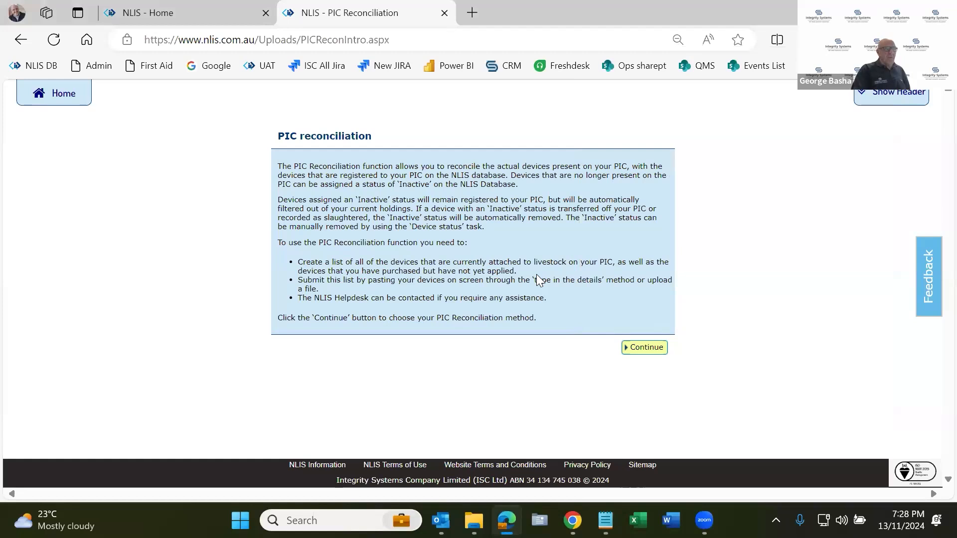
Continue to the method choice, highlight the 10,000-tag limit in the note, and choose to enter the details manually on-screen.
click(648, 348)
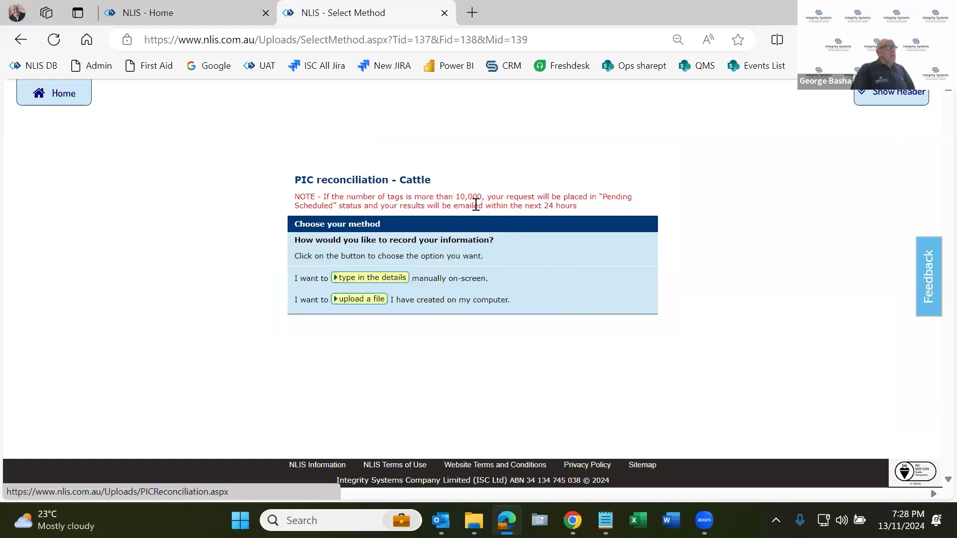
drag(456, 198, 483, 197)
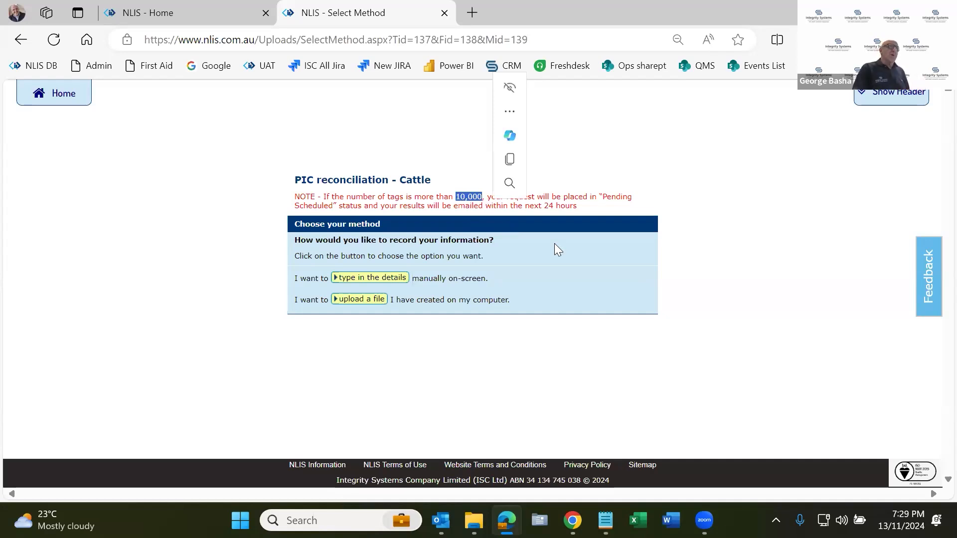
click(557, 225)
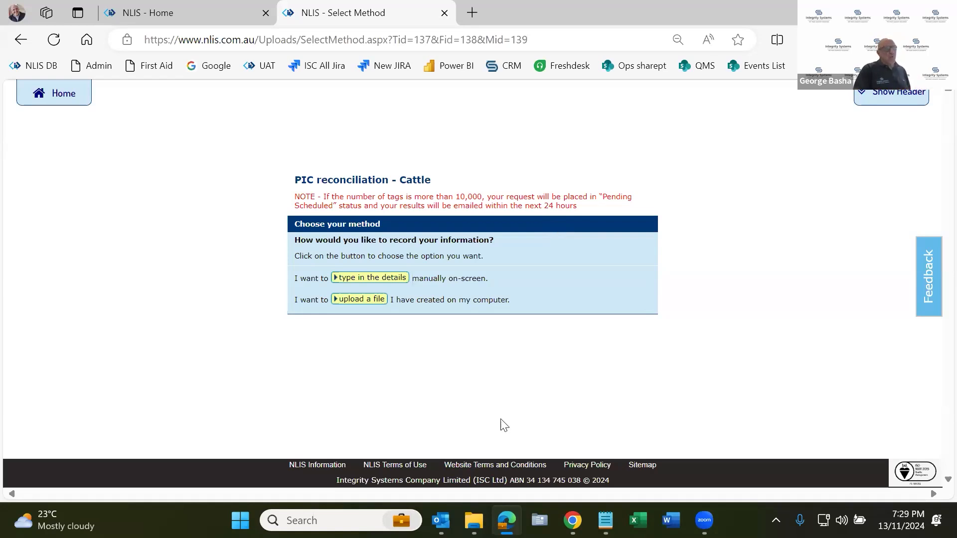
click(382, 282)
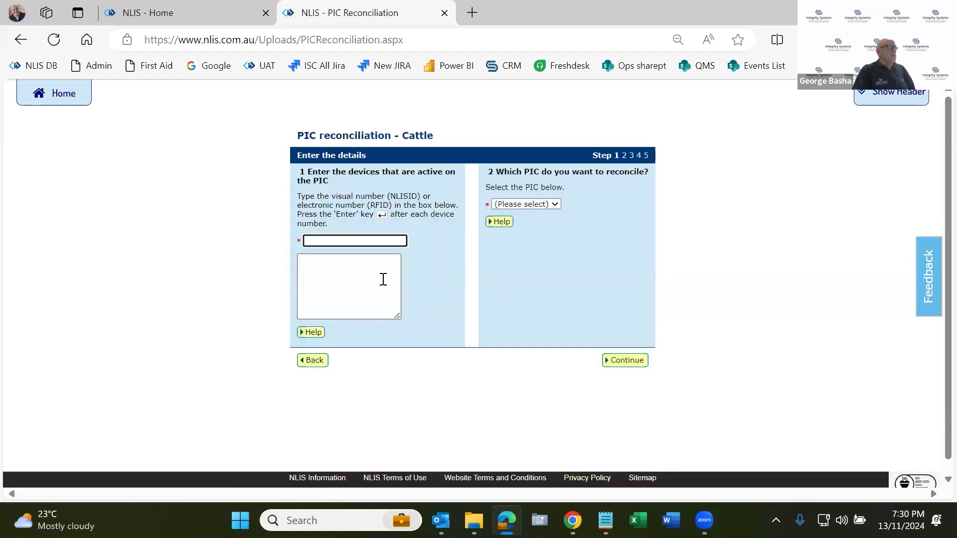
Paste the copied RFID list into the box of active devices and compare it with the list in Notepad.
click(384, 280)
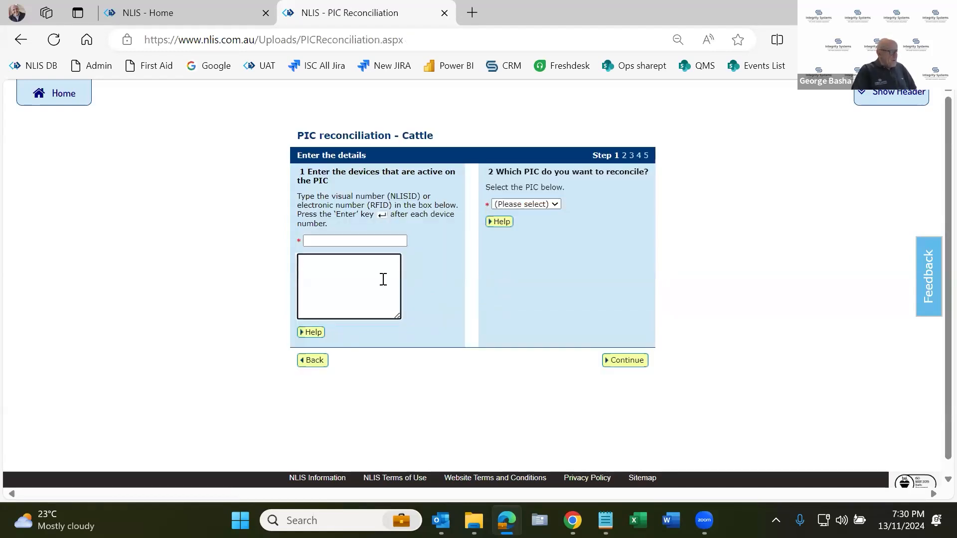
key(ctrl+v)
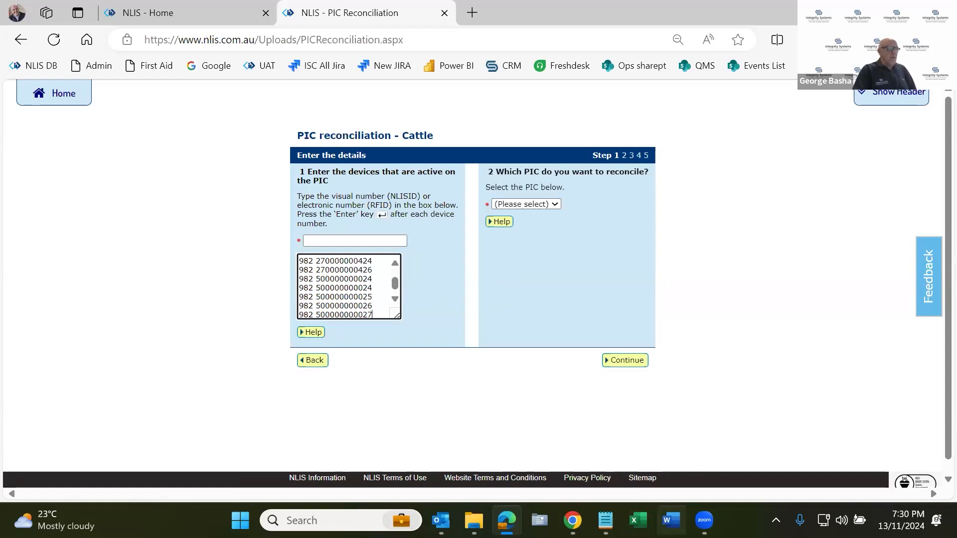
click(605, 521)
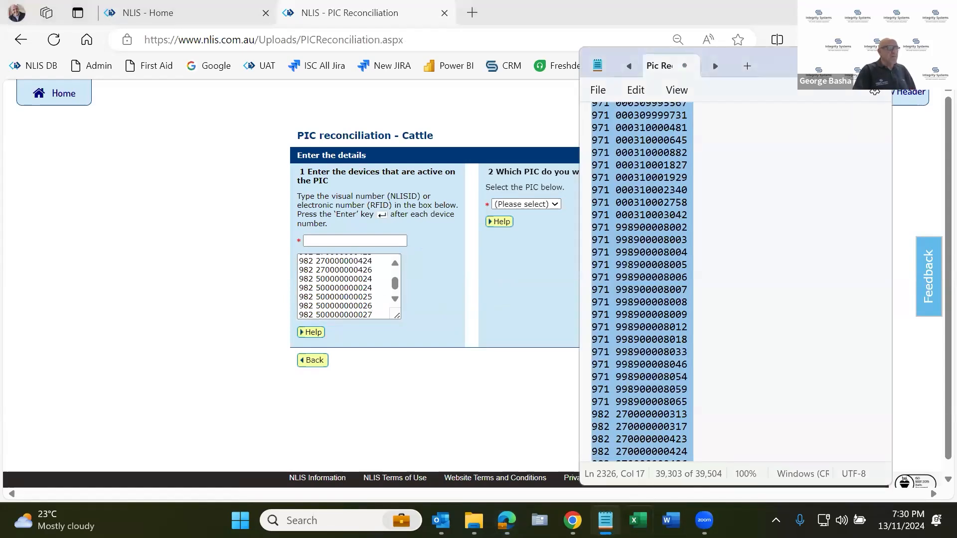
scroll(648, 394, up, 2)
scroll(654, 383, up, 20)
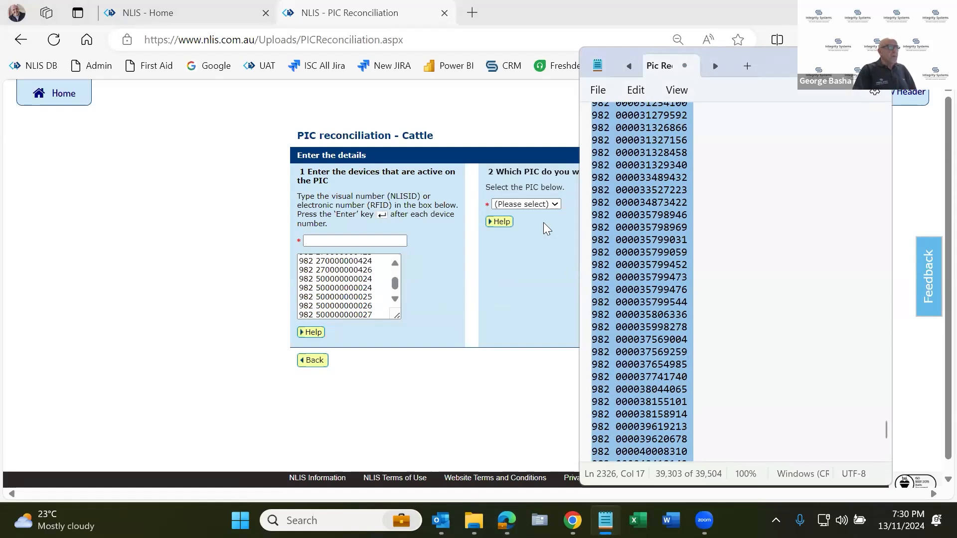
Choose qdzz3333 as the PIC to reconcile and continue to the results.
click(540, 205)
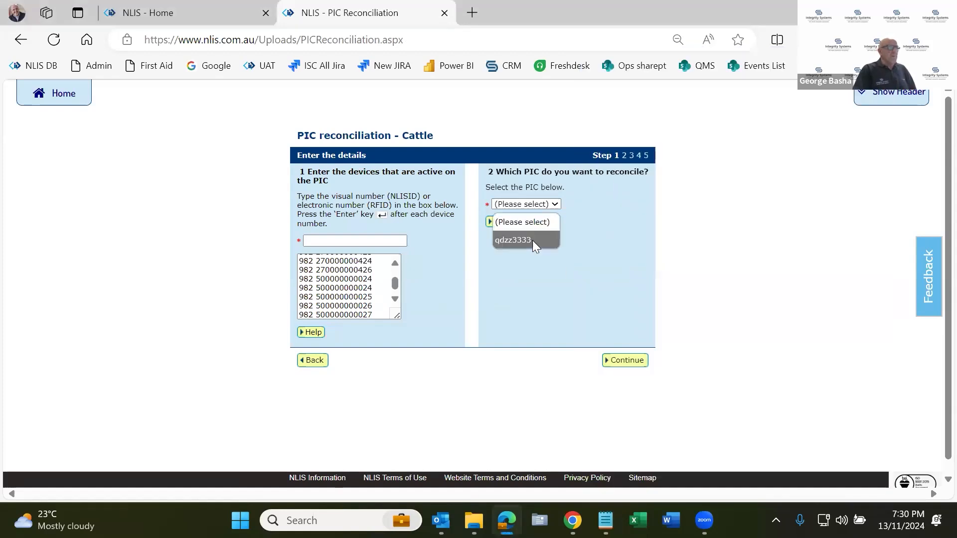
click(533, 242)
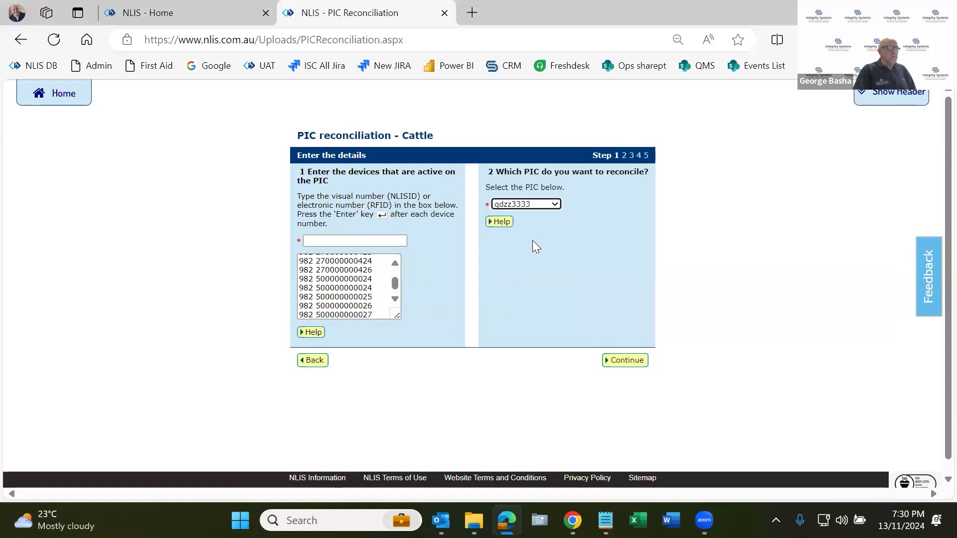
click(636, 364)
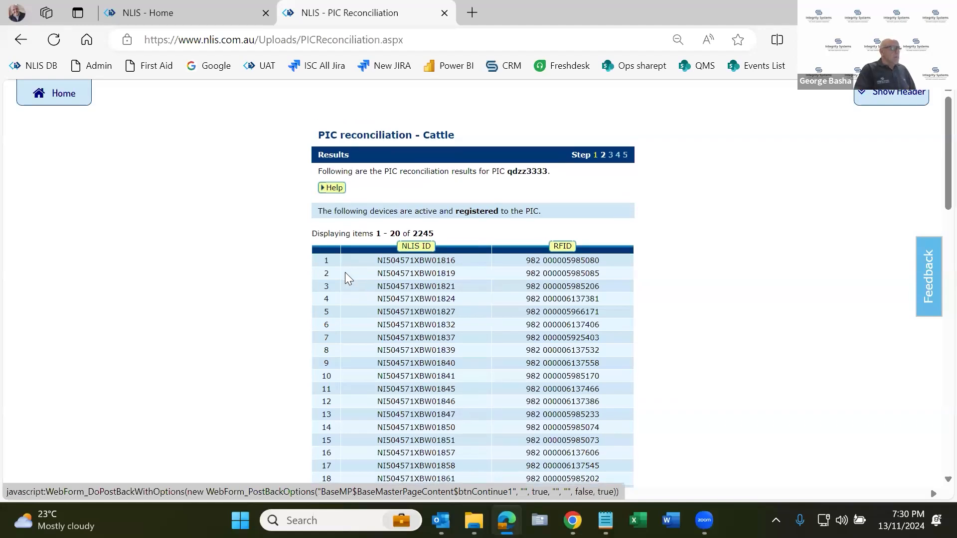
Highlight the total number of devices and the heading text of the list of devices active and registered to the PIC.
scroll(345, 272, down, 1)
drag(412, 159, 428, 159)
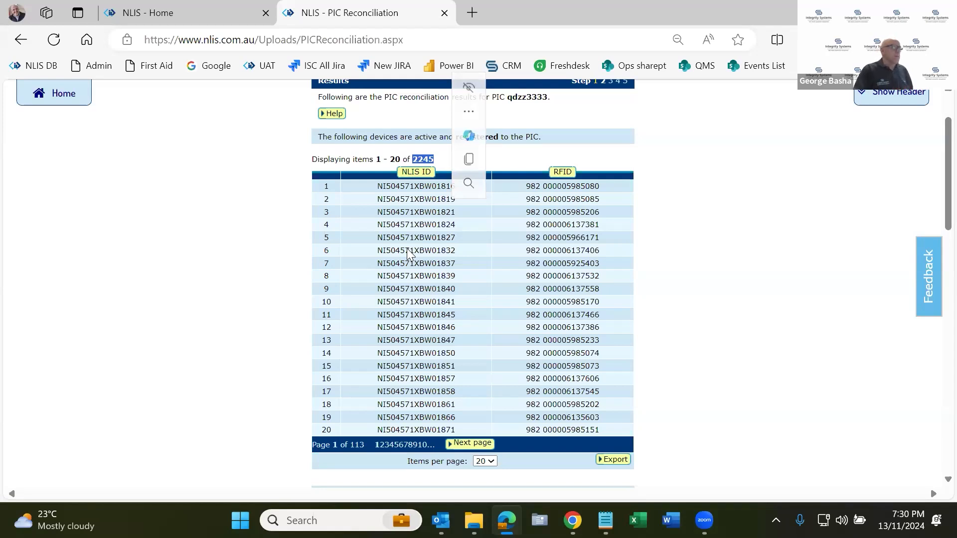
click(408, 249)
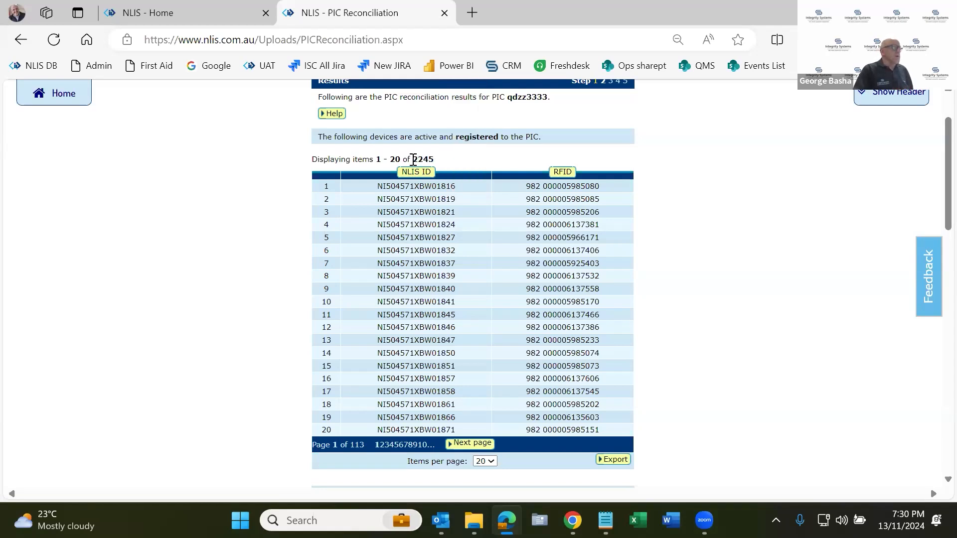
drag(372, 137, 490, 133)
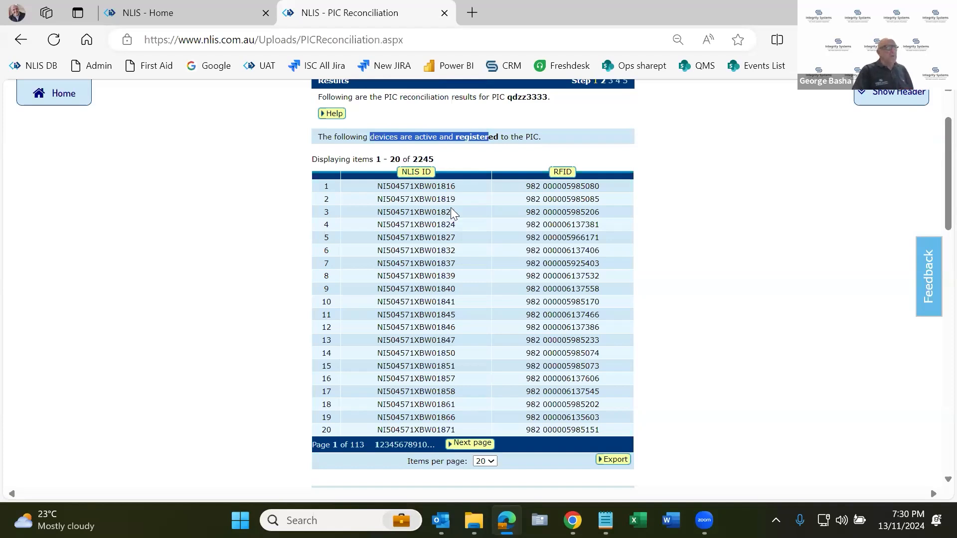
Highlight the item range of the devices not registered to the PIC and set that list's items per page to 40.
scroll(395, 227, down, 3)
scroll(395, 226, down, 5)
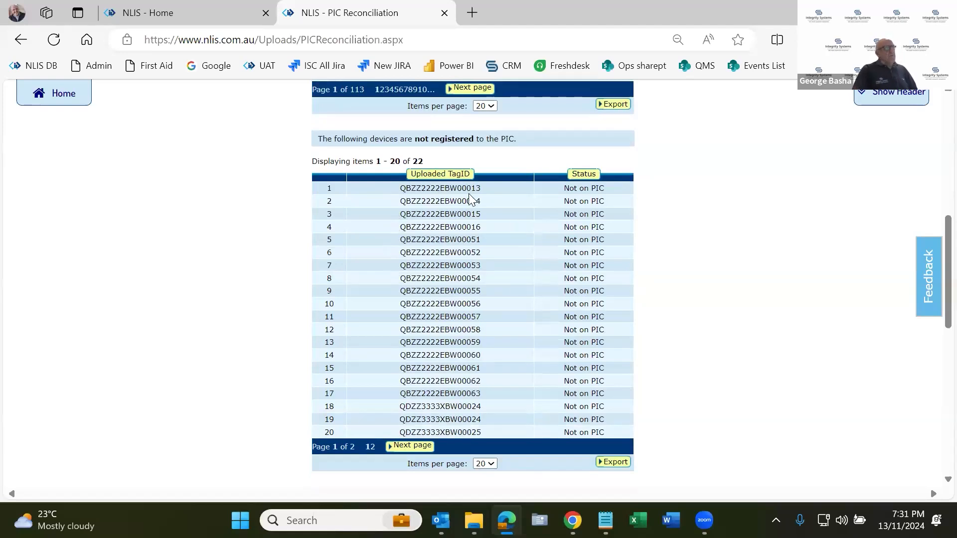
drag(374, 160, 430, 161)
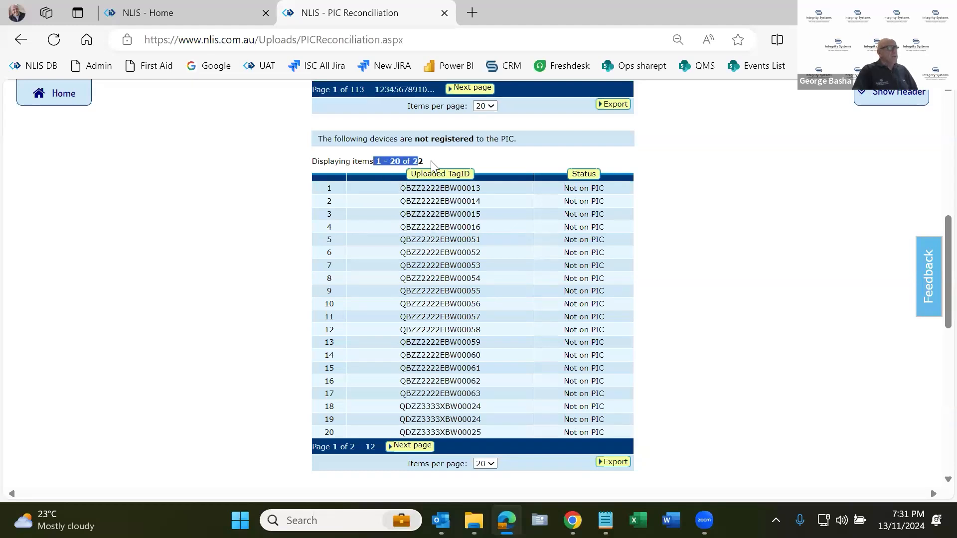
click(485, 464)
click(482, 393)
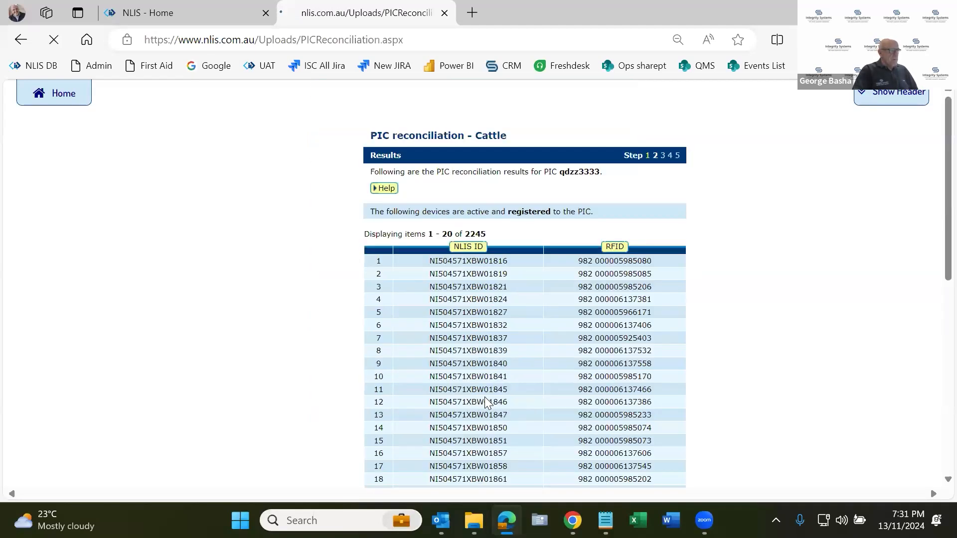
Highlight the leading letters of the first Uploaded TagID in the list of devices not registered to the PIC, then clear the highlight.
scroll(485, 397, down, 5)
scroll(484, 396, down, 5)
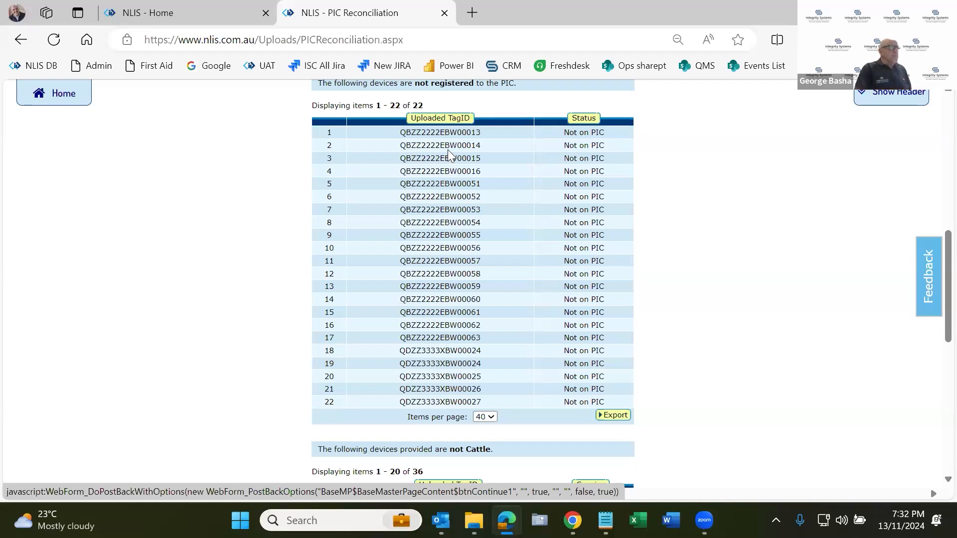
drag(442, 133, 401, 137)
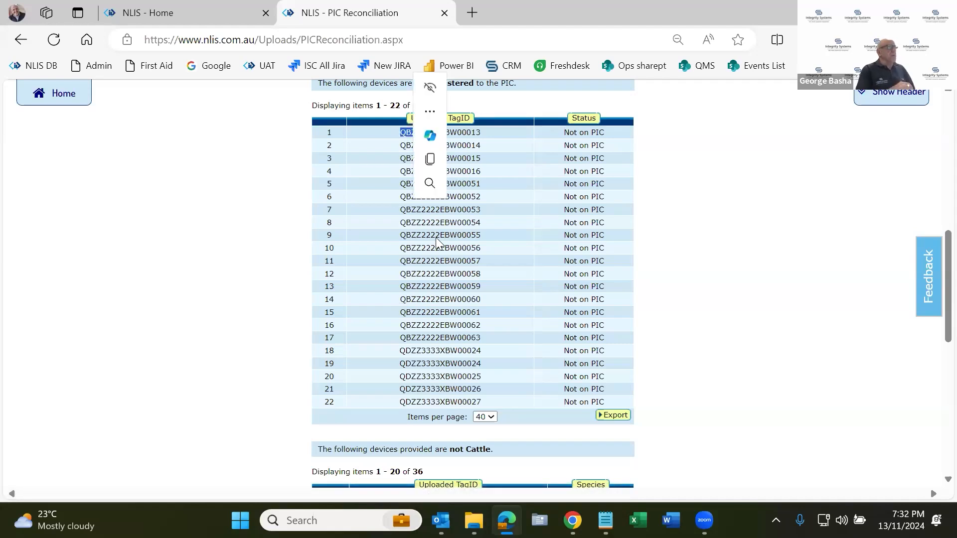
click(216, 307)
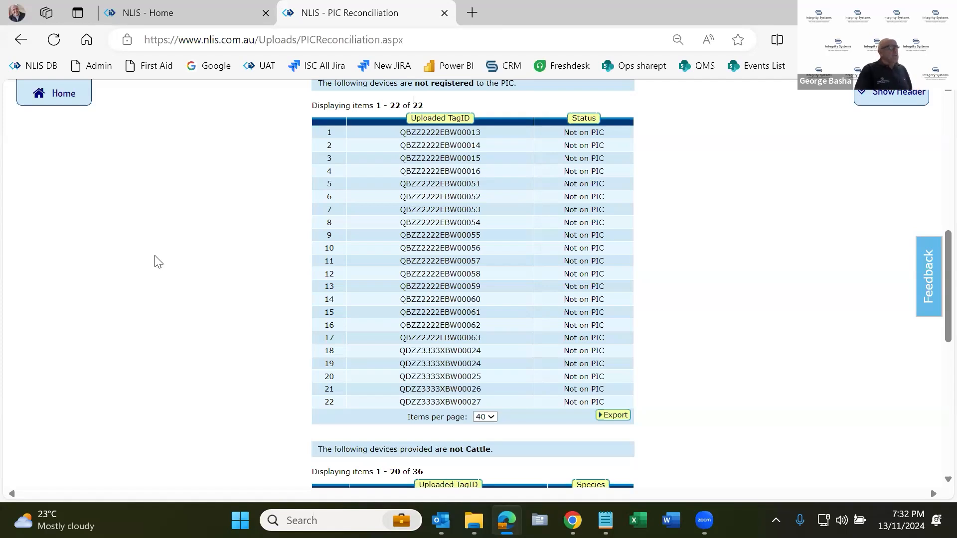
Return to the producer home page and open the Search the PIC register report for cattle.
click(175, 21)
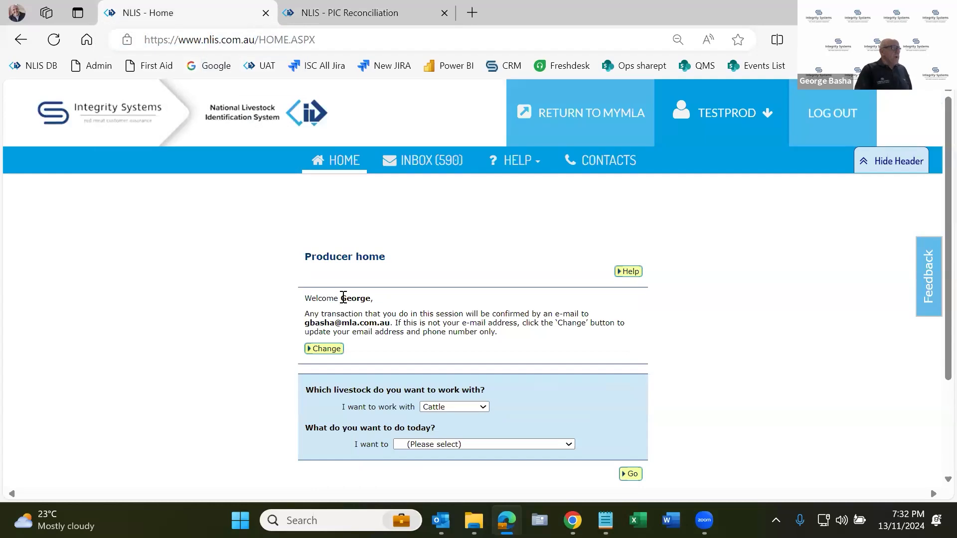
scroll(446, 325, down, 2)
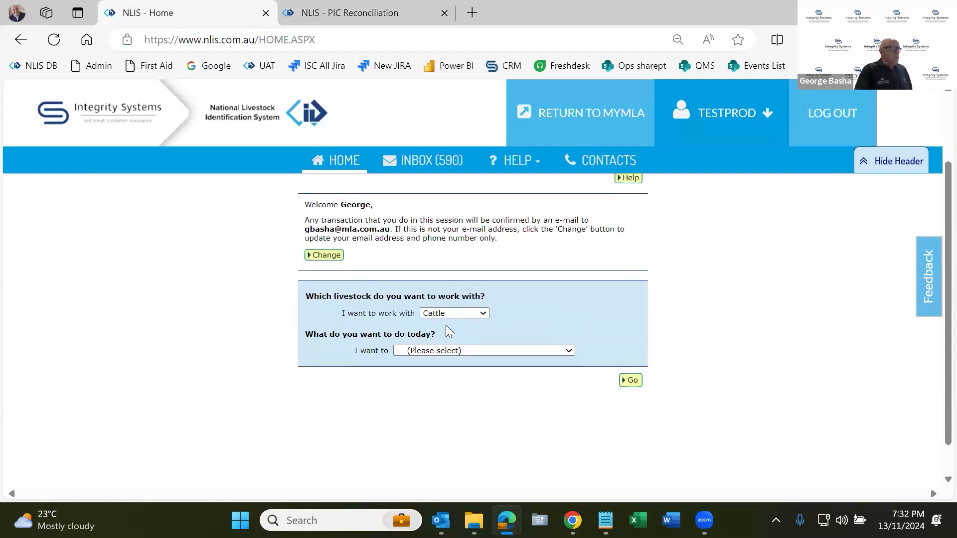
click(503, 351)
scroll(492, 311, down, 3)
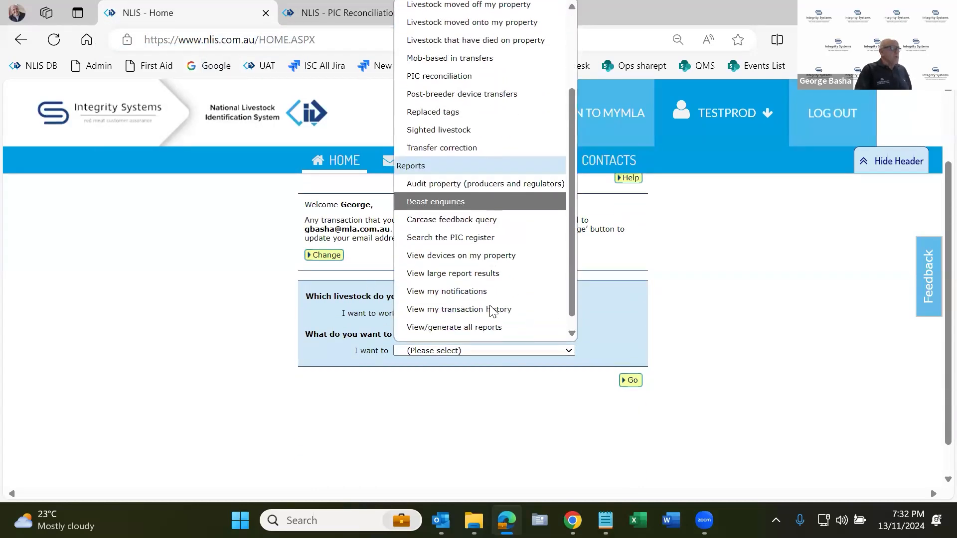
scroll(492, 311, down, 1)
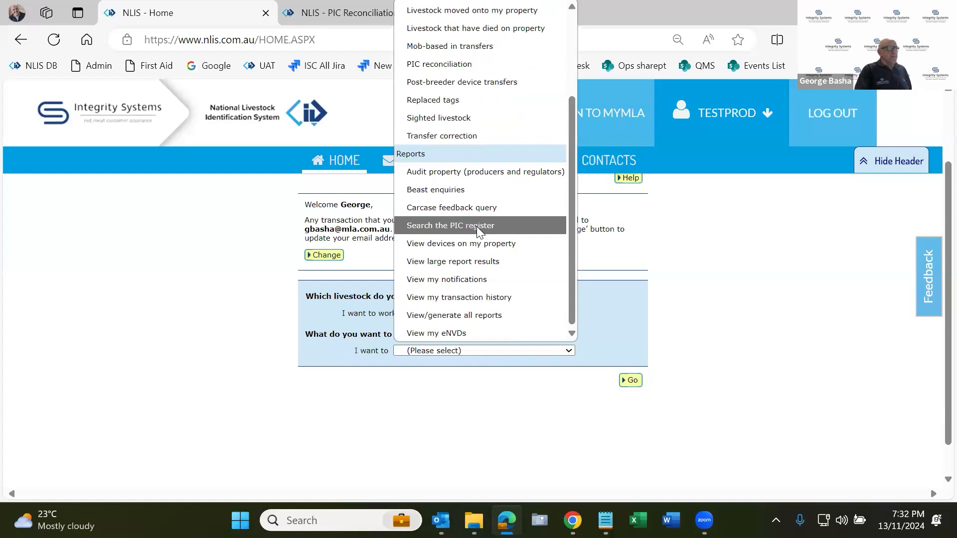
click(476, 227)
click(631, 381)
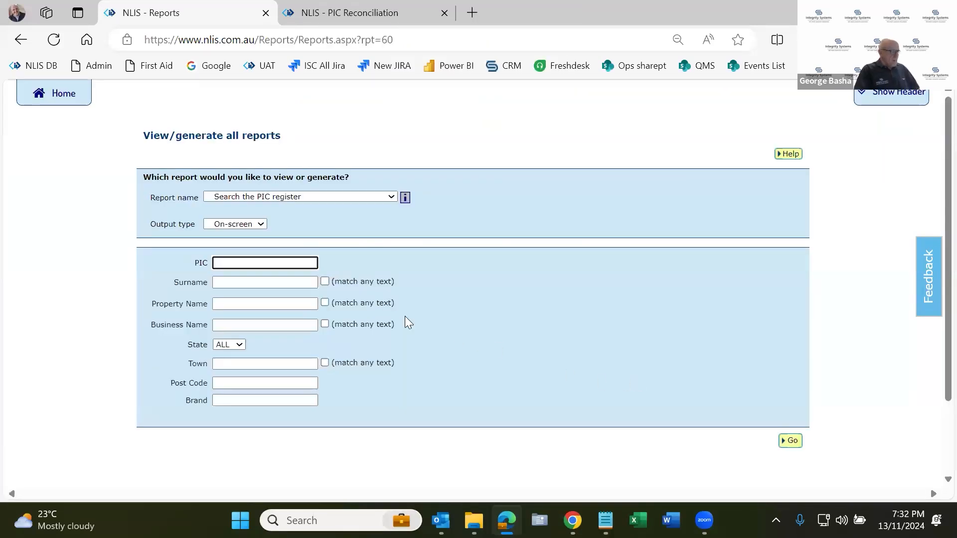
Search the PIC register for PIC qbzz2222, replacing the pasted text in the PIC criterion, and view the matching records.
text(971 9999)
key(ctrl+a)
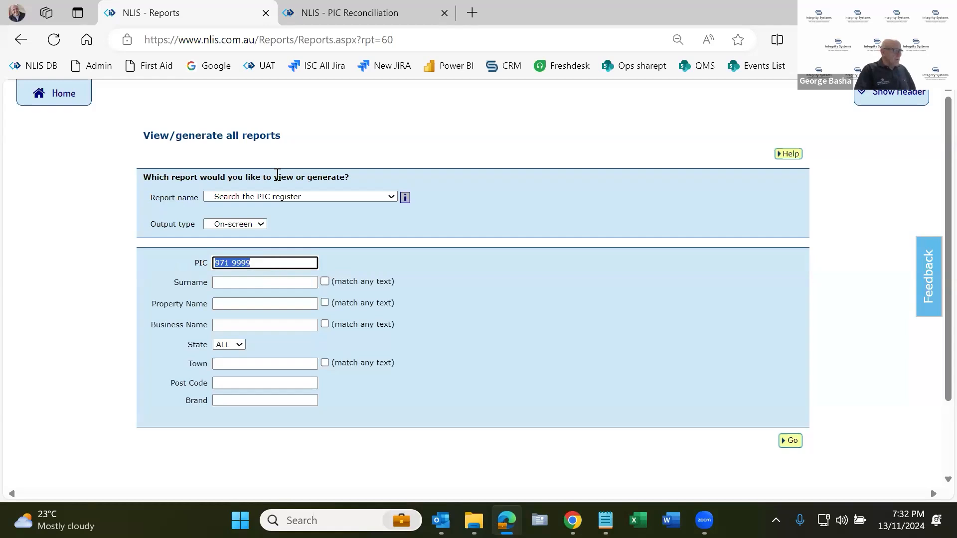
text(qbzz)
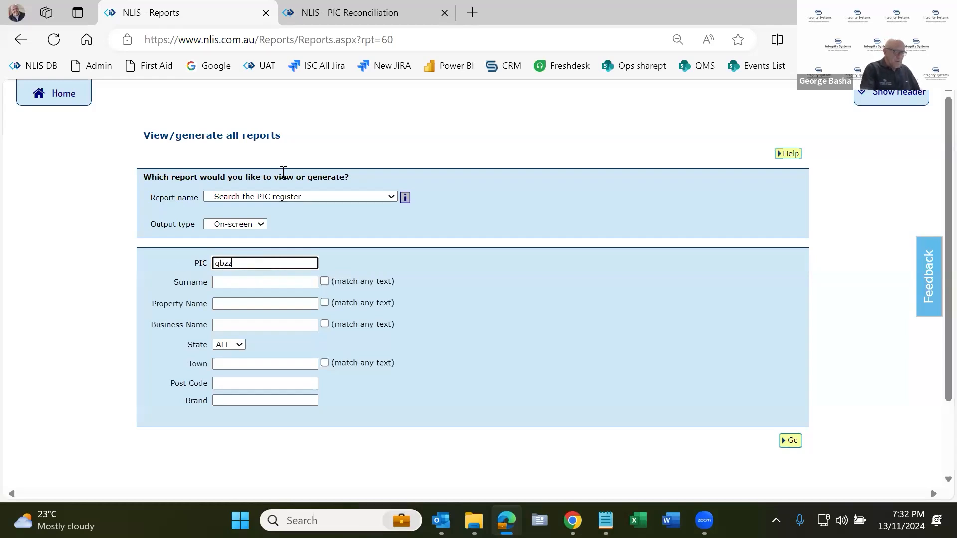
text(2222)
click(789, 442)
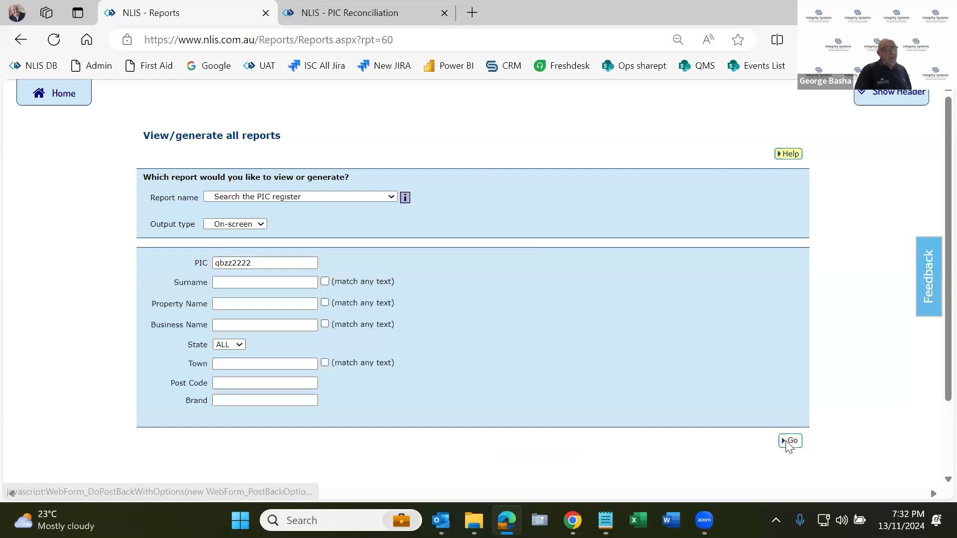
scroll(537, 463, down, 3)
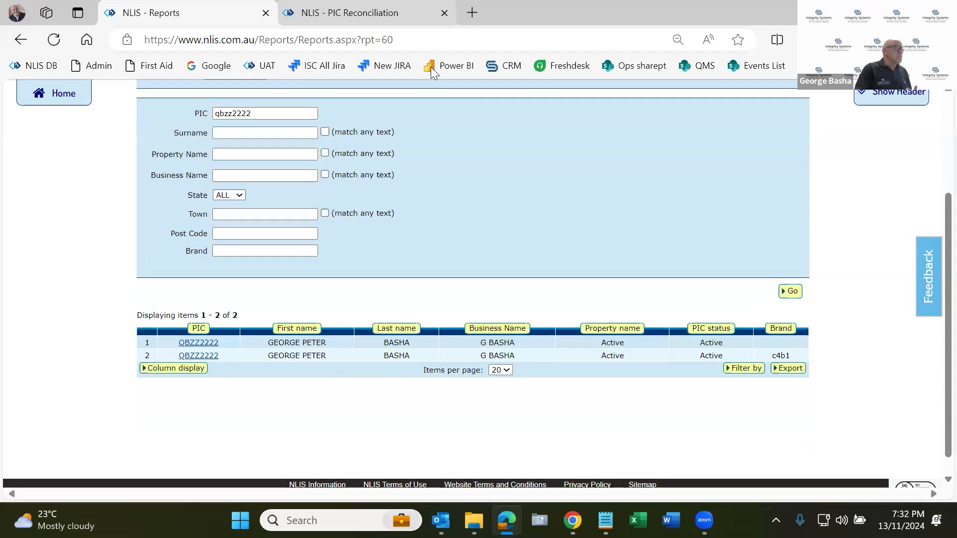
Return to the reconciliation results and highlight the unregistered devices' rows and the first TagID's PIC portion, clearing each highlight.
click(328, 25)
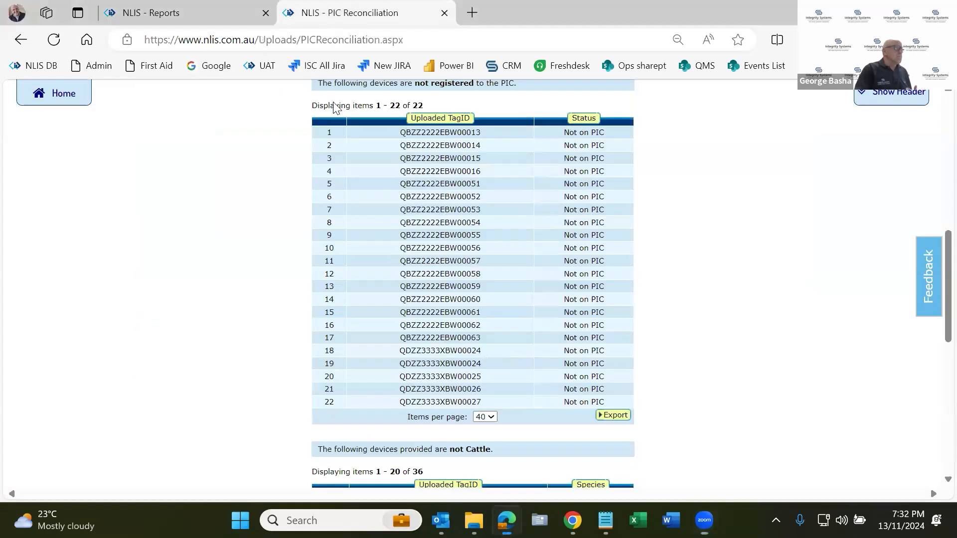
drag(402, 132, 509, 401)
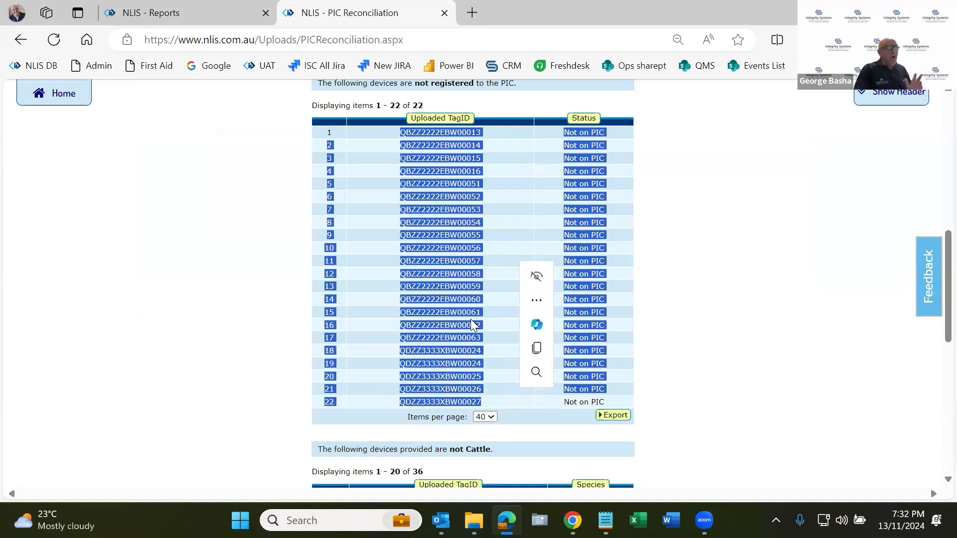
click(435, 260)
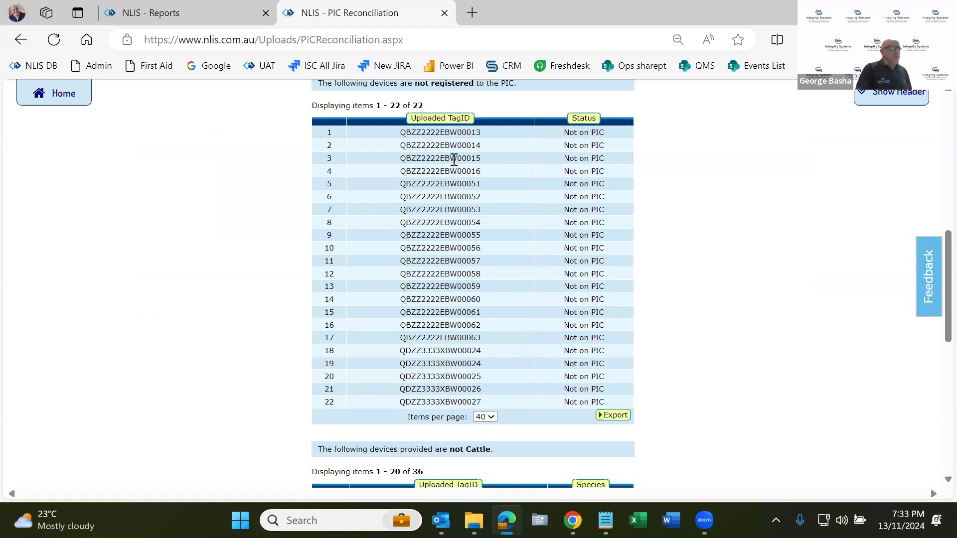
drag(439, 133, 404, 144)
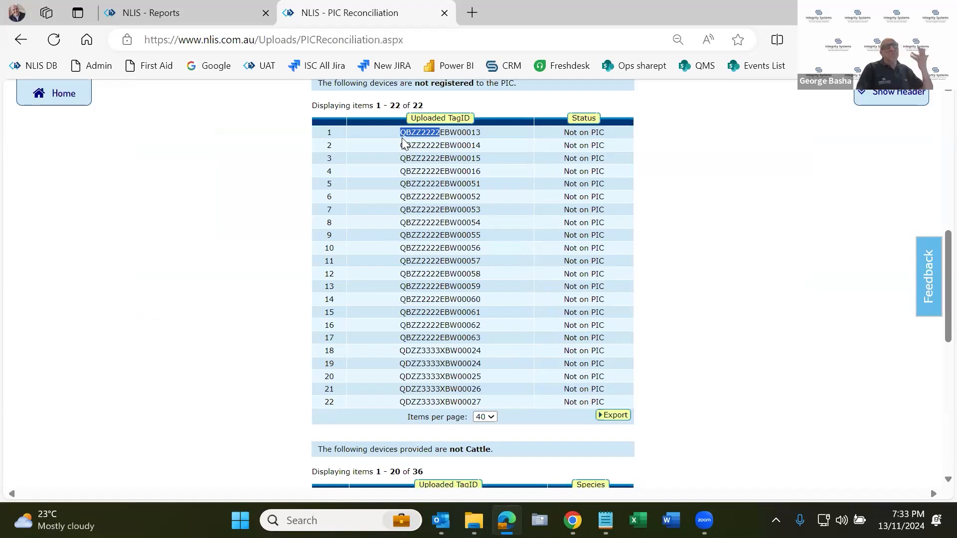
click(431, 319)
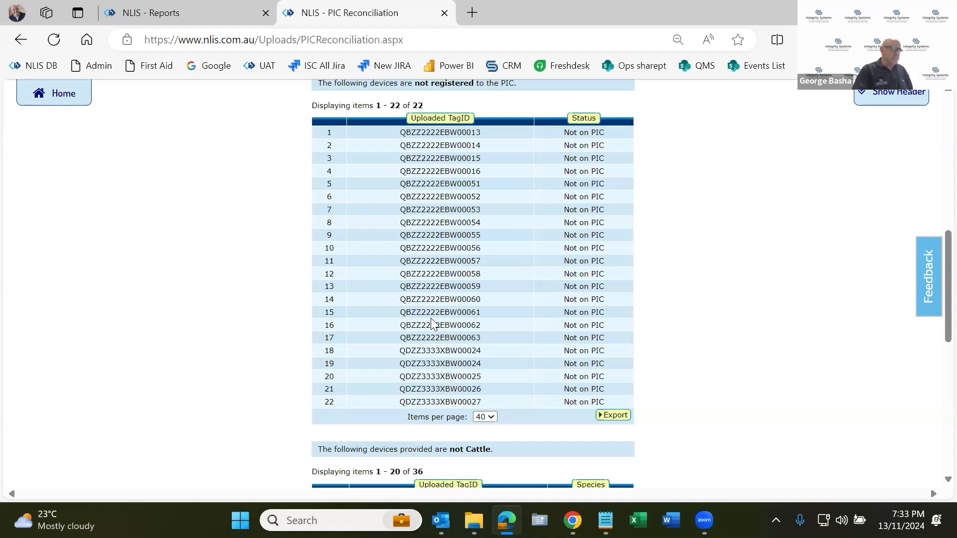
Review the devices not registered to the PIC and those that are not Cattle, and continue to the next reconciliation results.
scroll(430, 318, up, 1)
scroll(432, 319, down, 2)
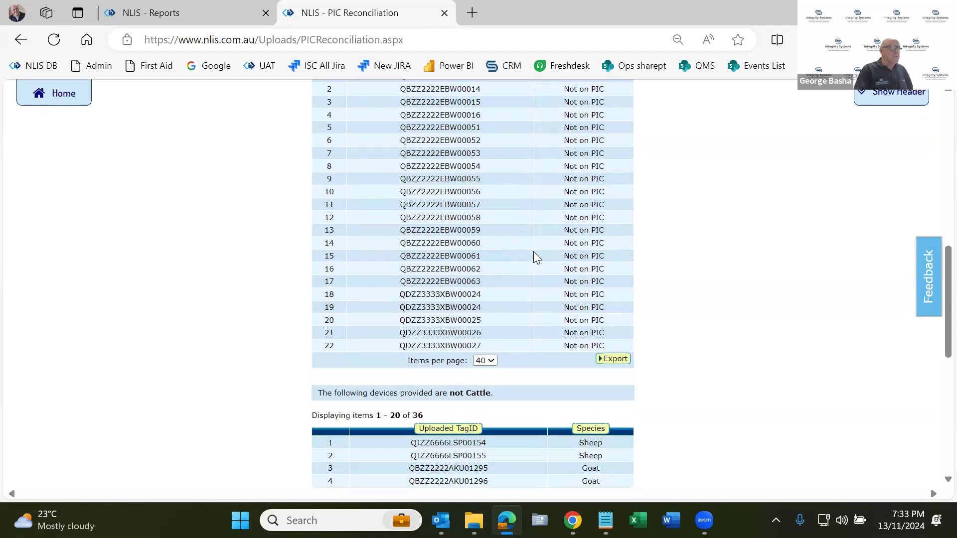
scroll(533, 251, down, 5)
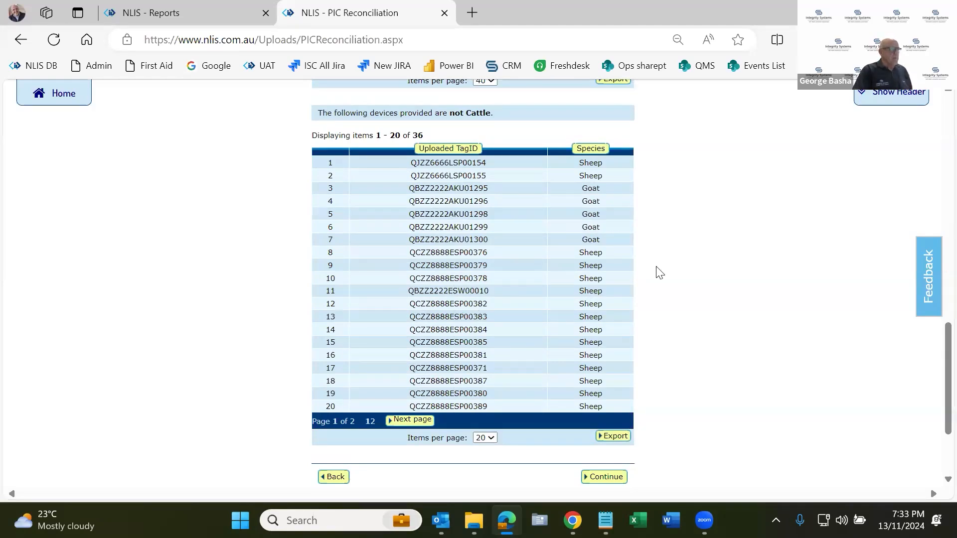
scroll(635, 310, up, 1)
scroll(634, 312, down, 1)
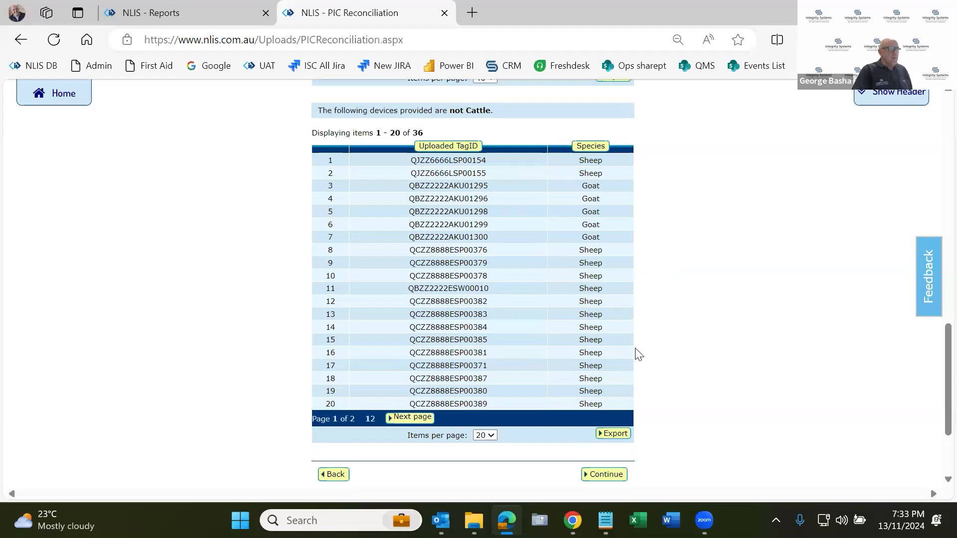
scroll(609, 369, down, 2)
click(608, 366)
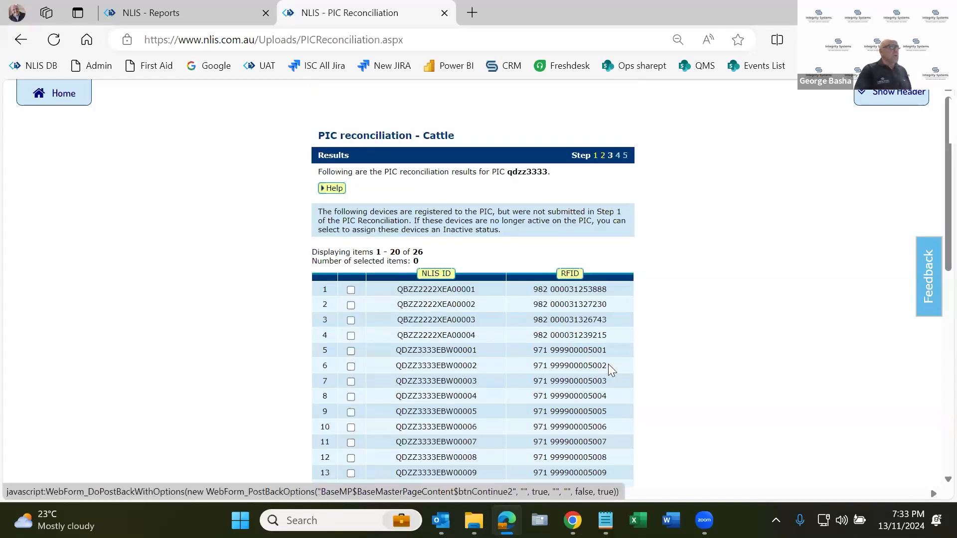
Set the items per page to 40 for the devices registered to the PIC but not submitted.
scroll(608, 363, down, 1)
scroll(608, 369, down, 1)
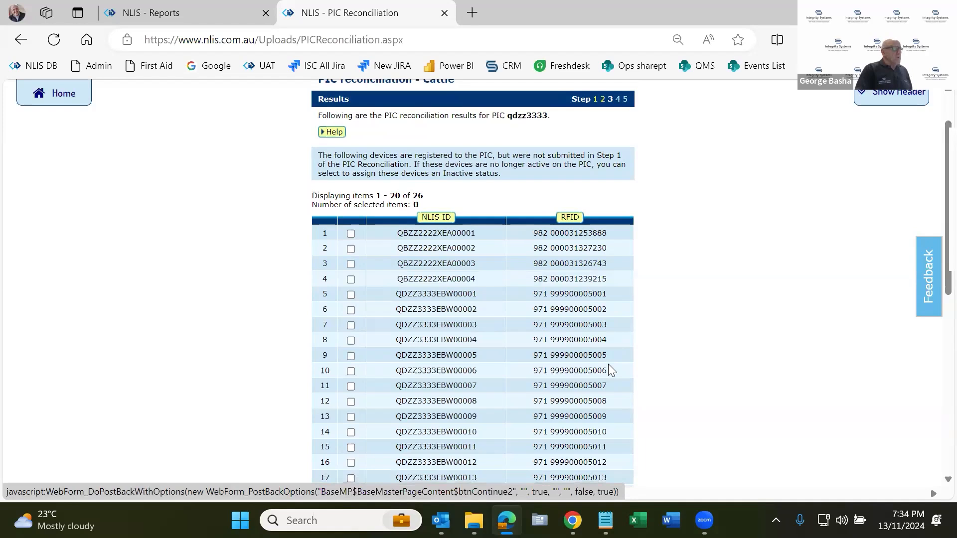
scroll(547, 464, down, 1)
click(547, 463)
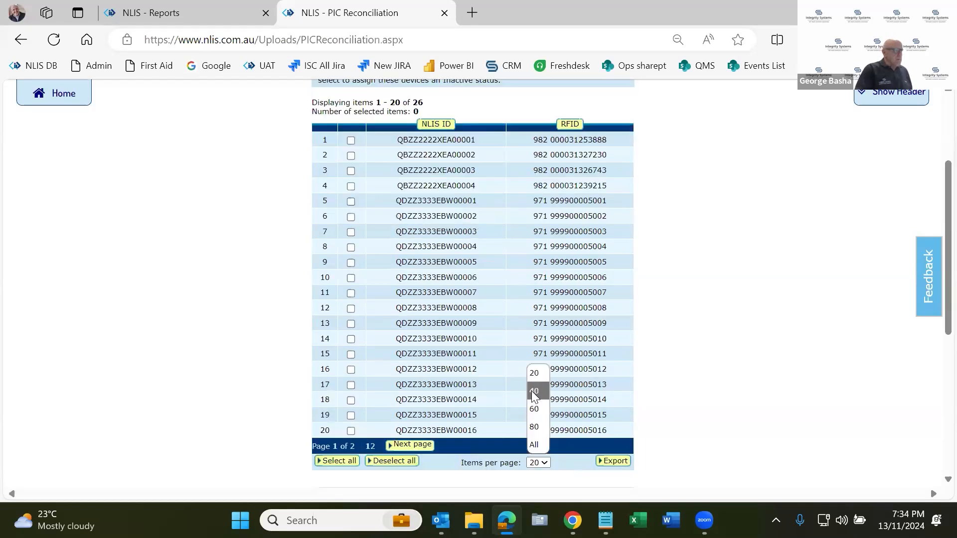
click(532, 391)
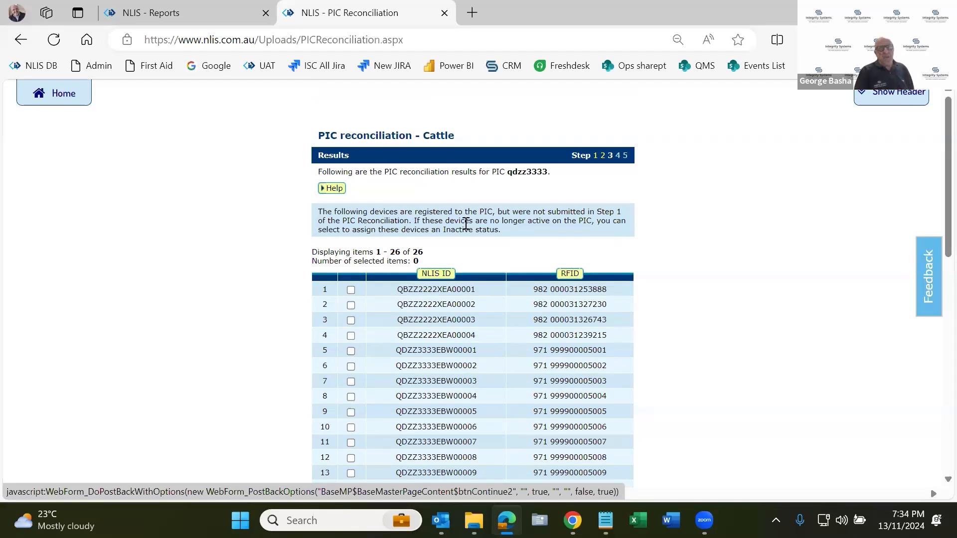
Select all devices registered to the PIC but not submitted, so they are assigned an Inactive status.
scroll(374, 209, down, 1)
scroll(375, 209, down, 8)
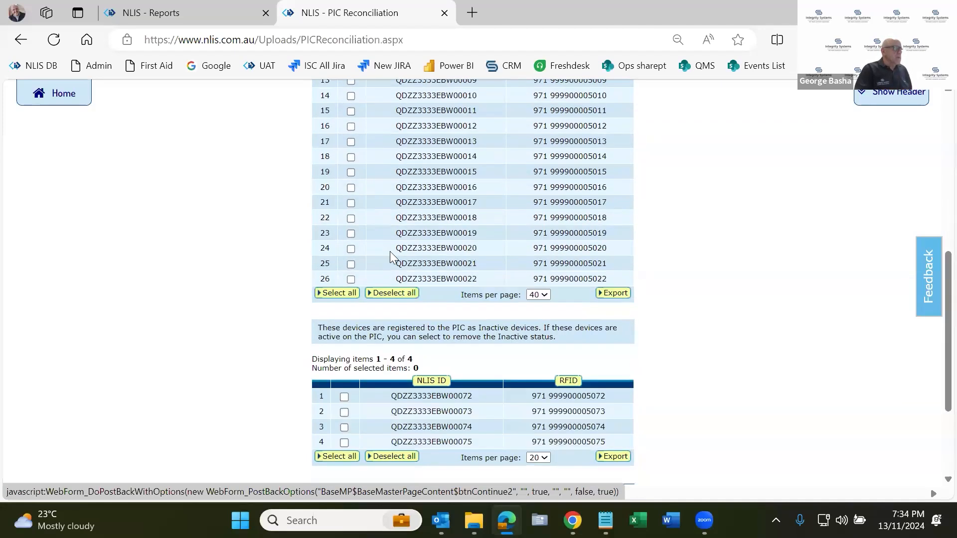
click(343, 295)
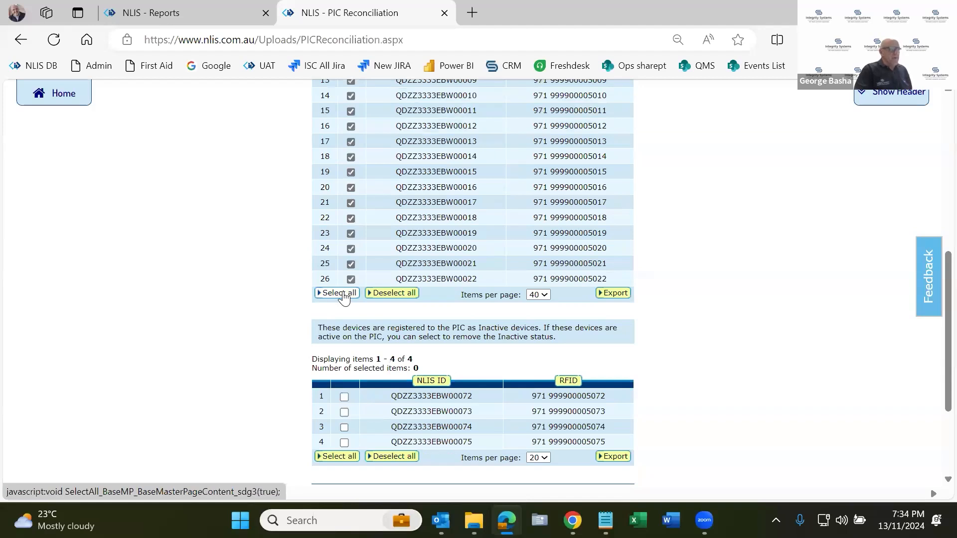
Select all devices registered as Inactive to remove their Inactive status, and continue to the confirmation details.
scroll(349, 297, down, 1)
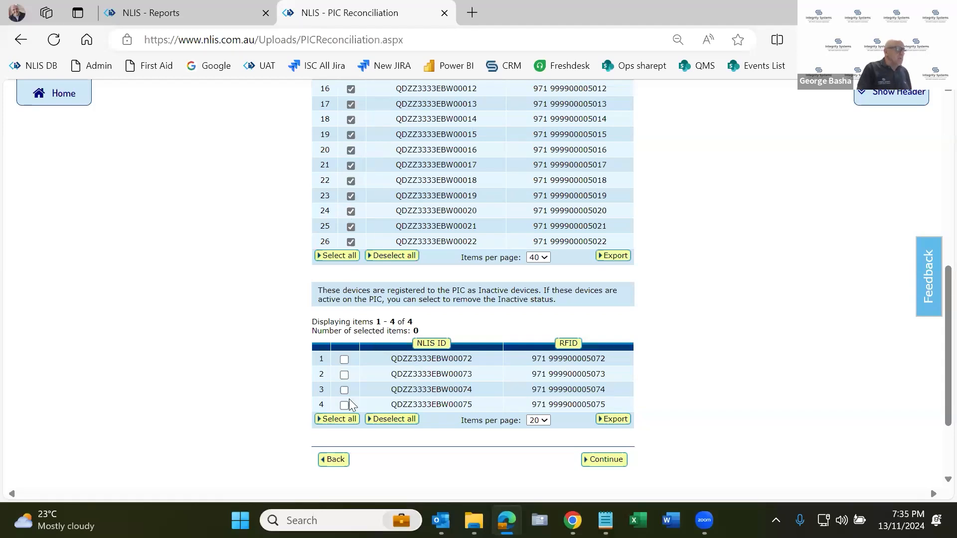
click(347, 420)
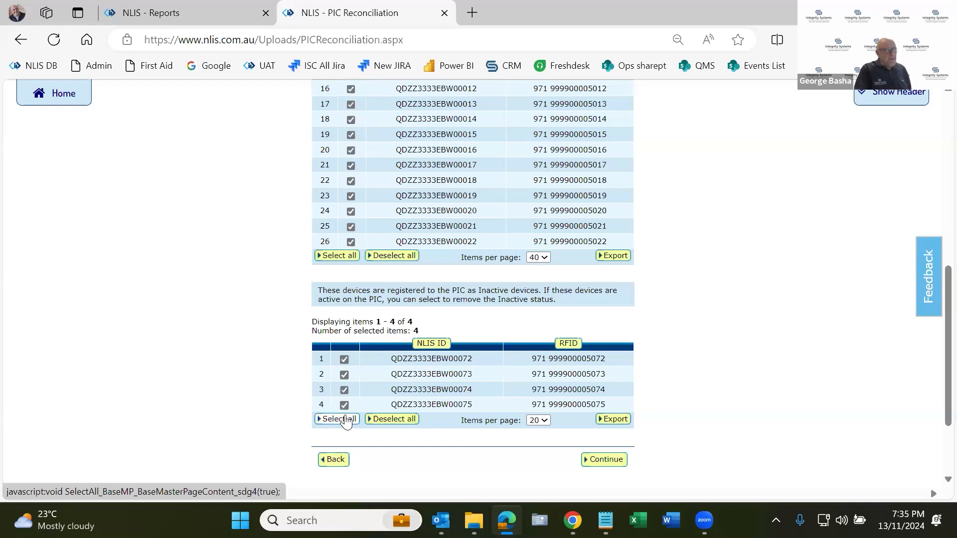
click(593, 459)
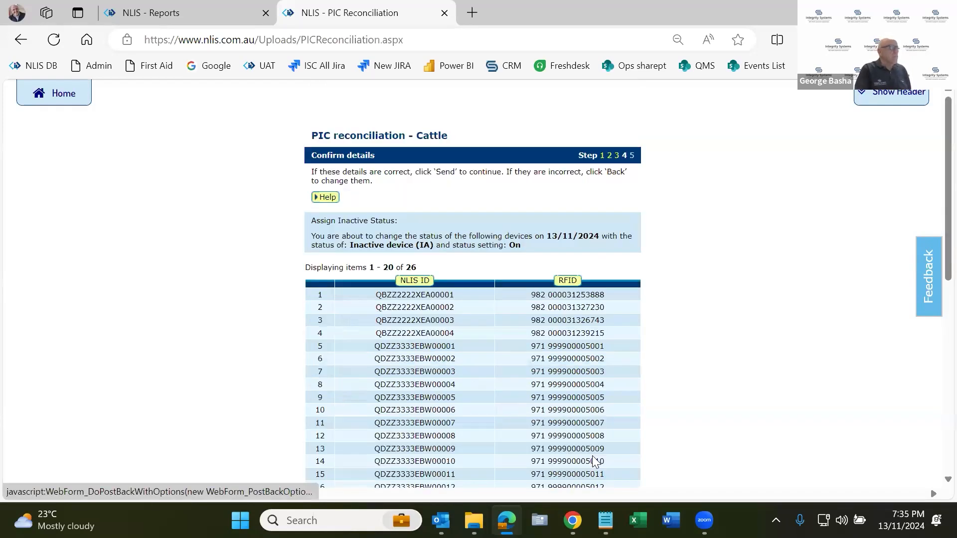
Review the devices listed for assigning and removing Inactive status, and send the PIC reconciliation.
scroll(592, 455, down, 3)
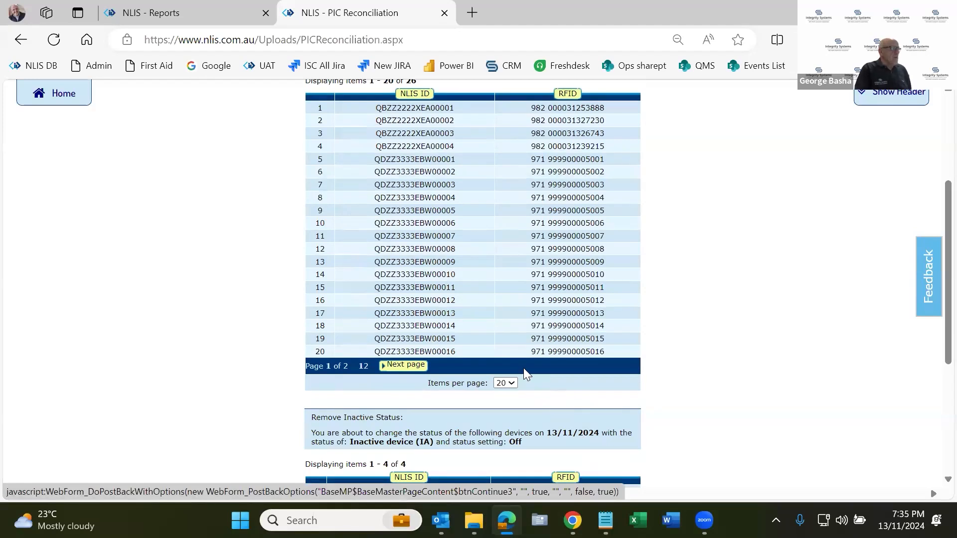
scroll(488, 297, up, 4)
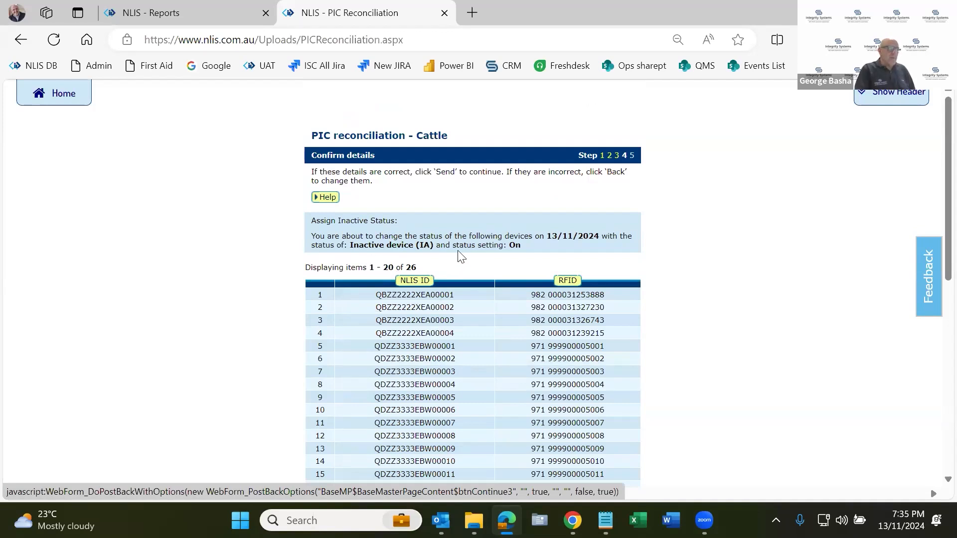
scroll(499, 247, down, 2)
scroll(497, 245, down, 3)
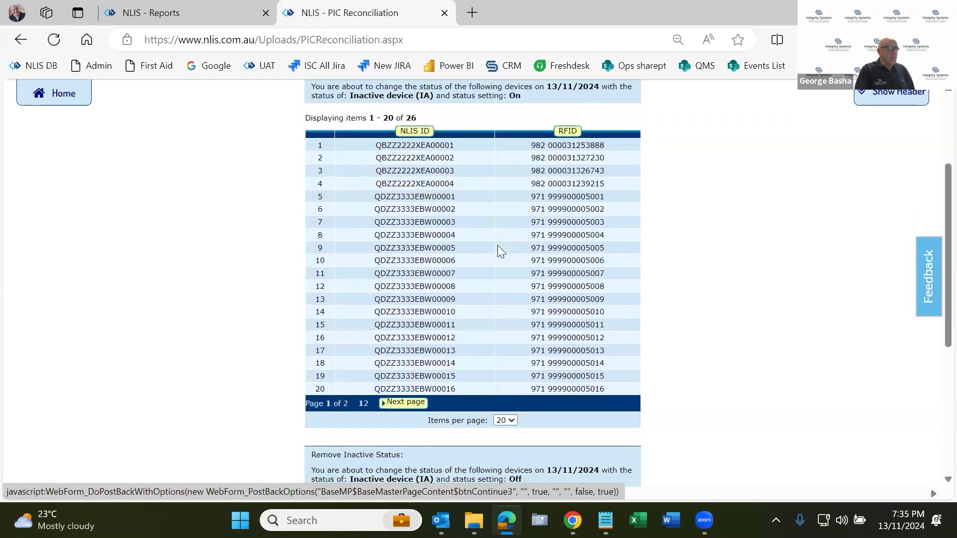
scroll(445, 423, down, 2)
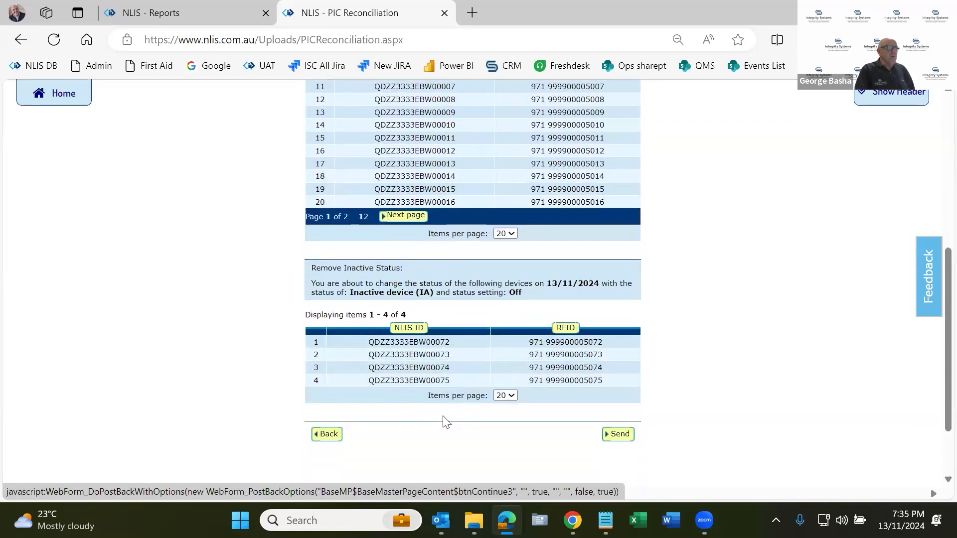
click(619, 435)
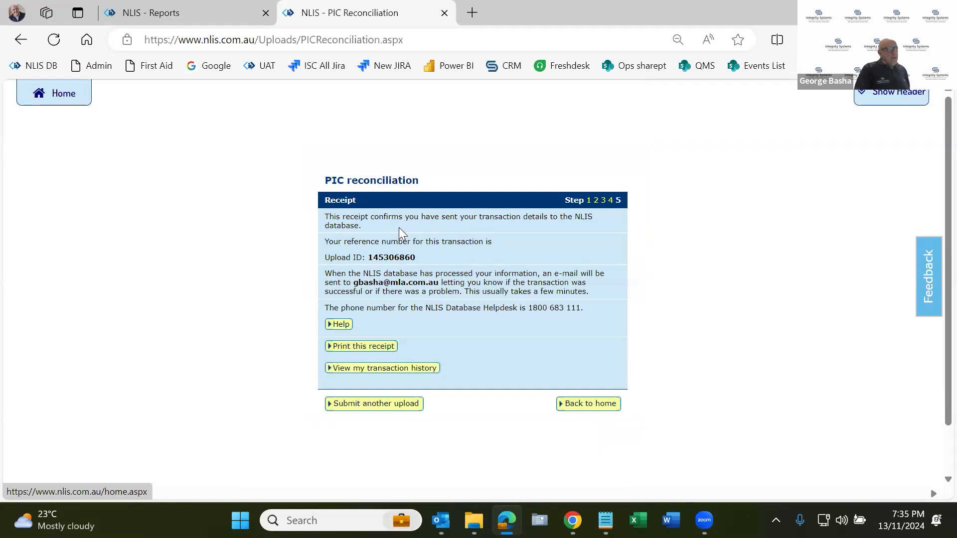
Highlight the Upload ID on the PIC reconciliation receipt and open the transaction history criteria.
double_click(395, 257)
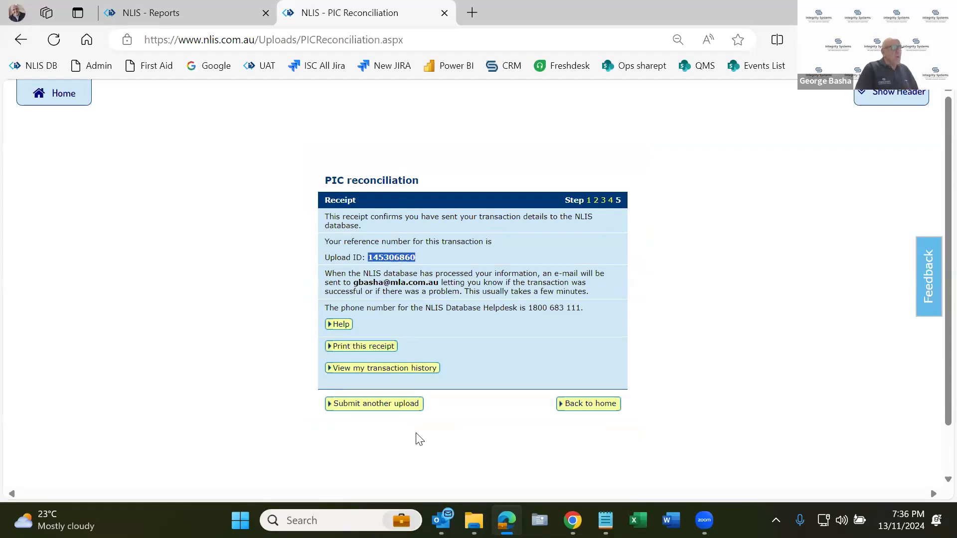
click(382, 255)
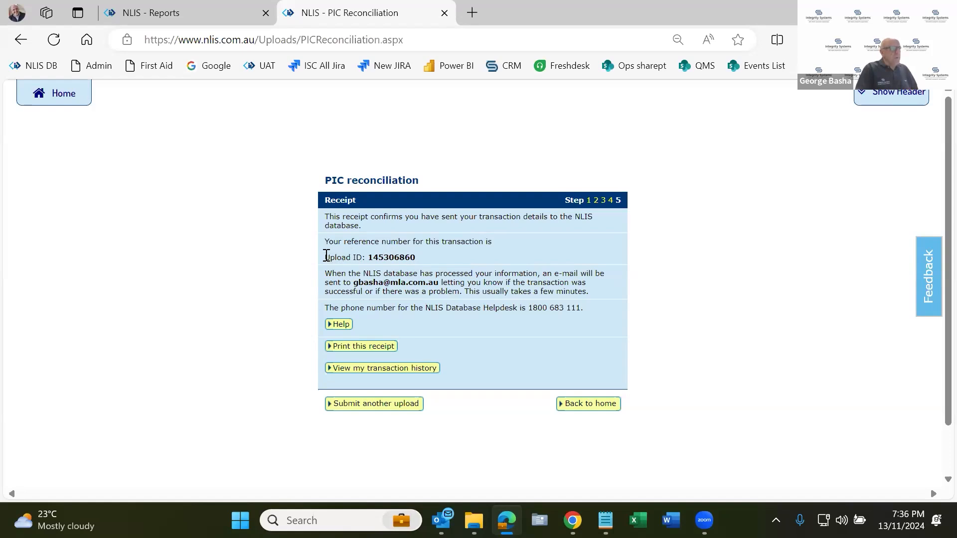
triple_click(421, 255)
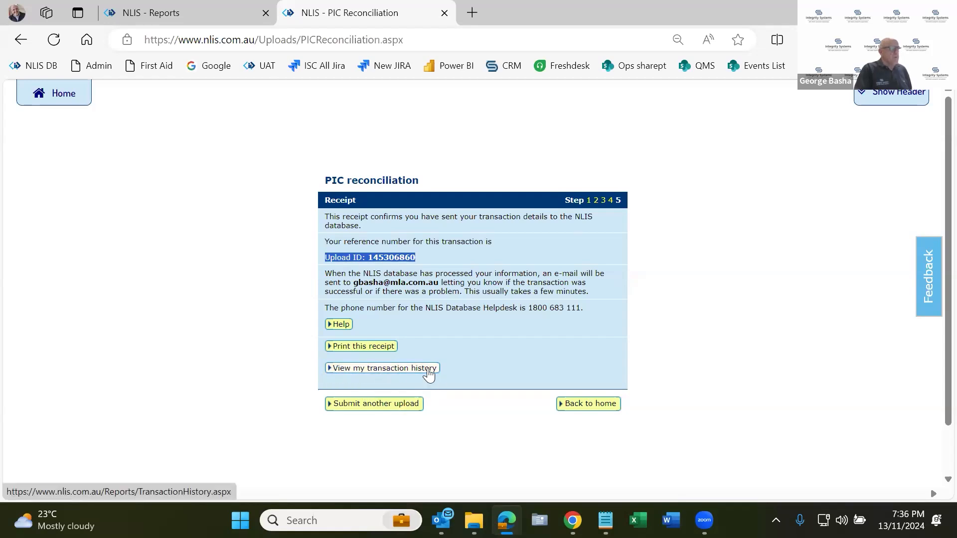
click(428, 371)
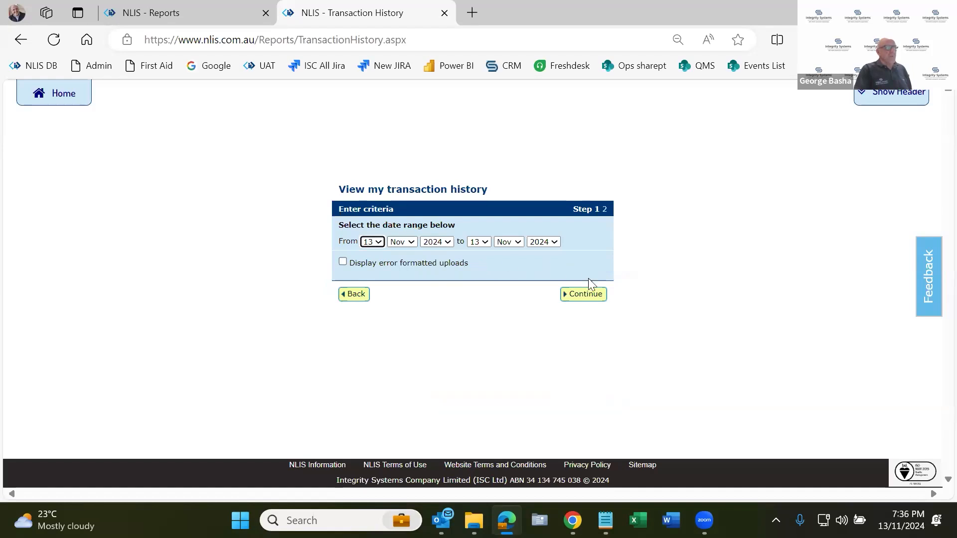
List the transaction history for 13 Nov 2024 and examine the Interactive Upload file's Inactive ON and OFF entries, closing the file viewer when done.
click(594, 303)
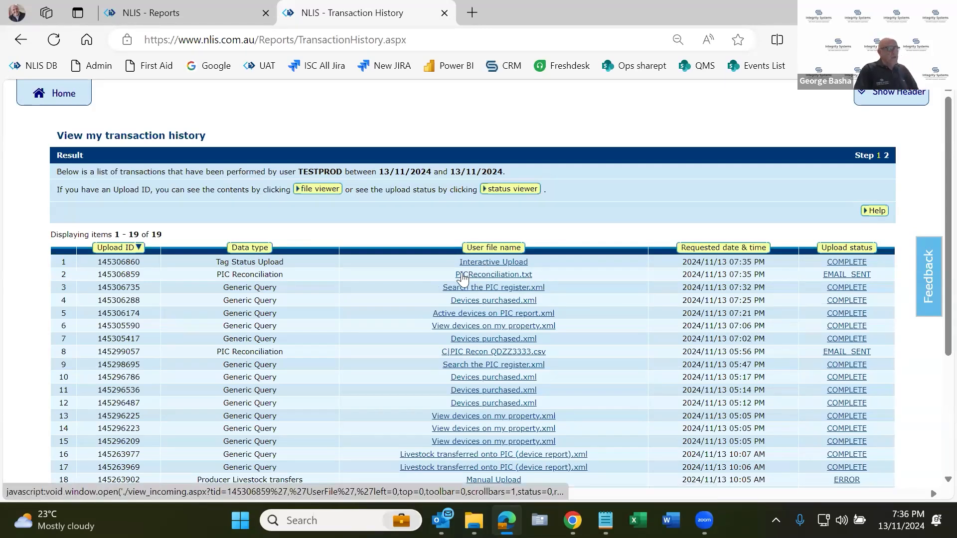
click(494, 262)
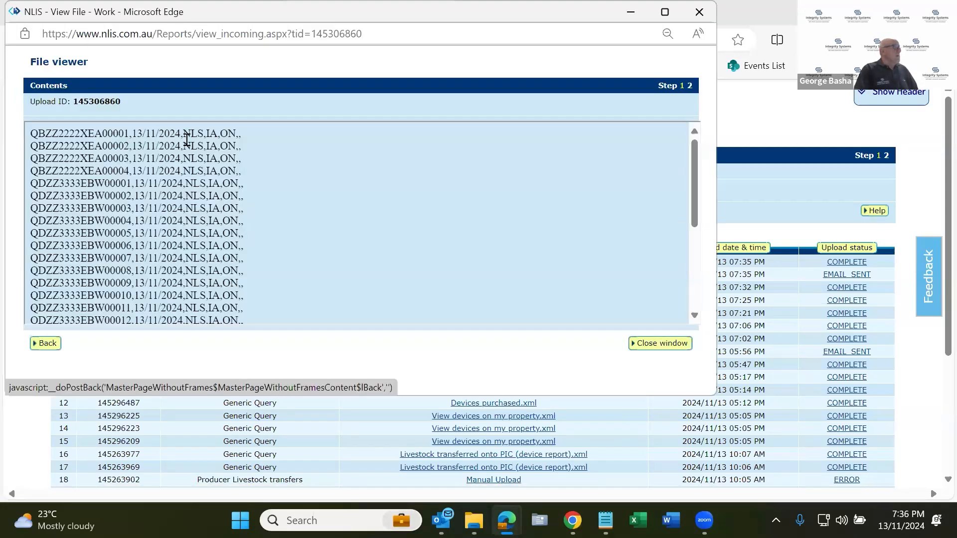
drag(184, 133, 237, 133)
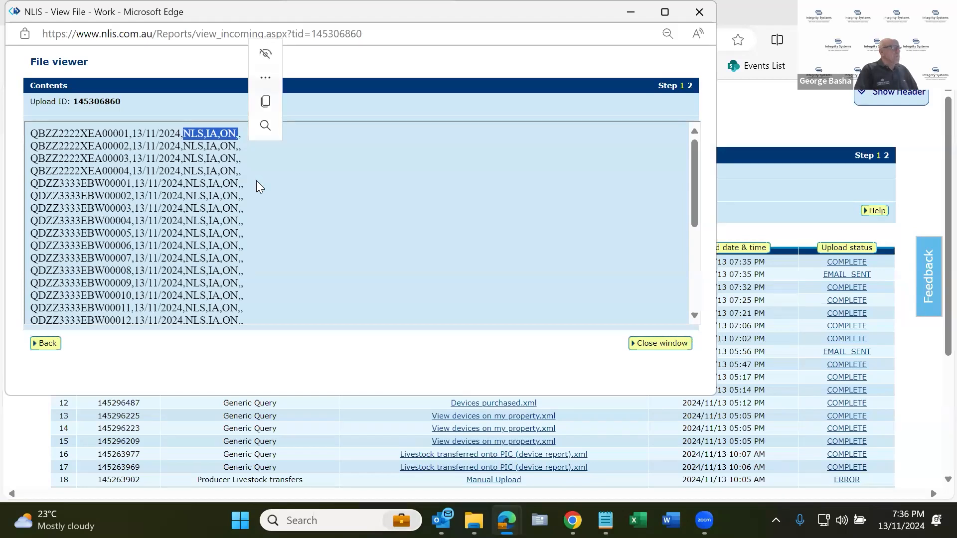
scroll(256, 181, down, 3)
drag(250, 310, 31, 274)
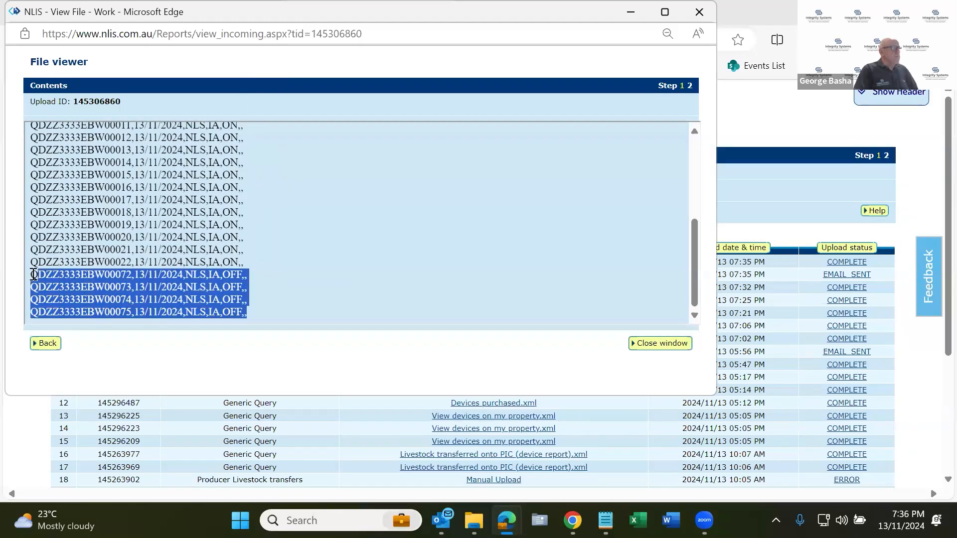
drag(268, 264, 168, 116)
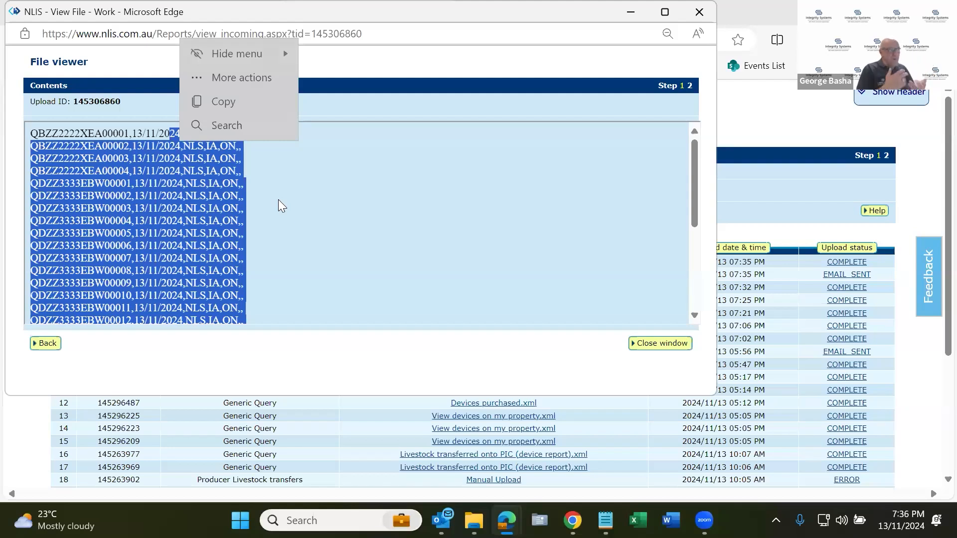
click(643, 344)
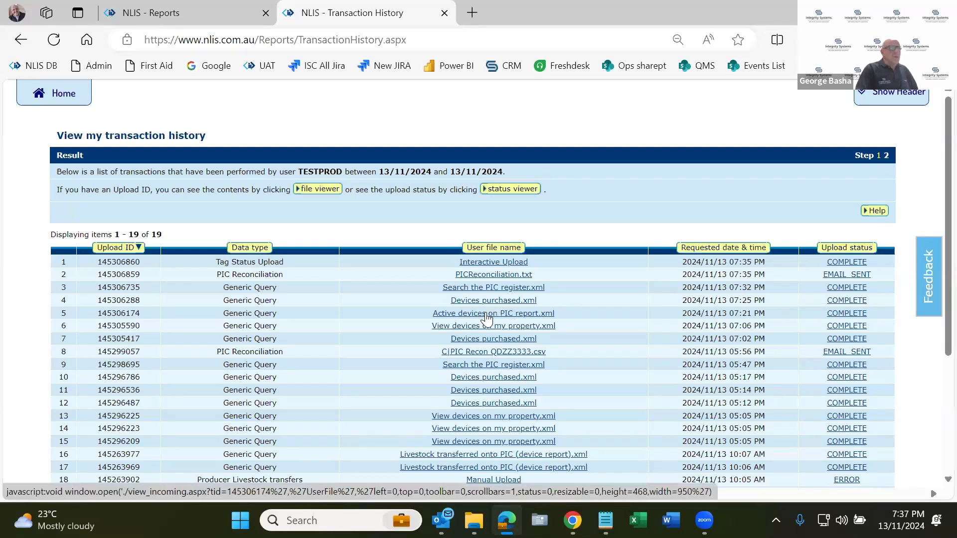
Review the Interactive Upload contents again, highlight the last device lines with Inactive OFF, and return to the Producer home page.
scroll(520, 356, down, 1)
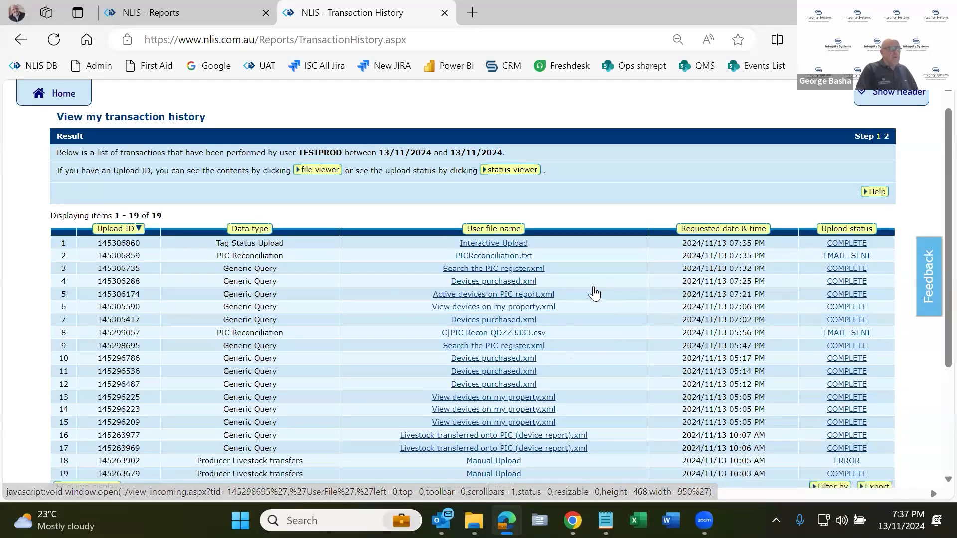
scroll(594, 294, up, 1)
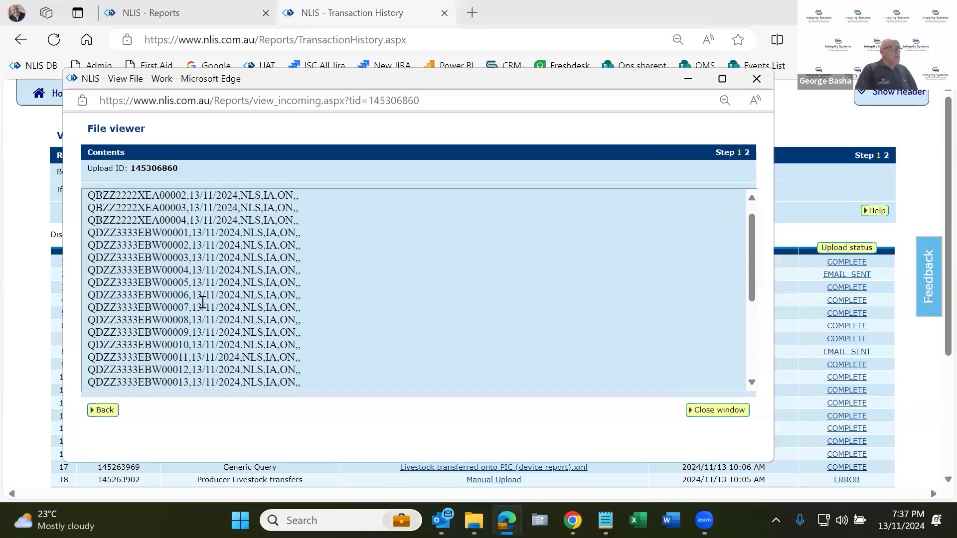
scroll(193, 250, down, 3)
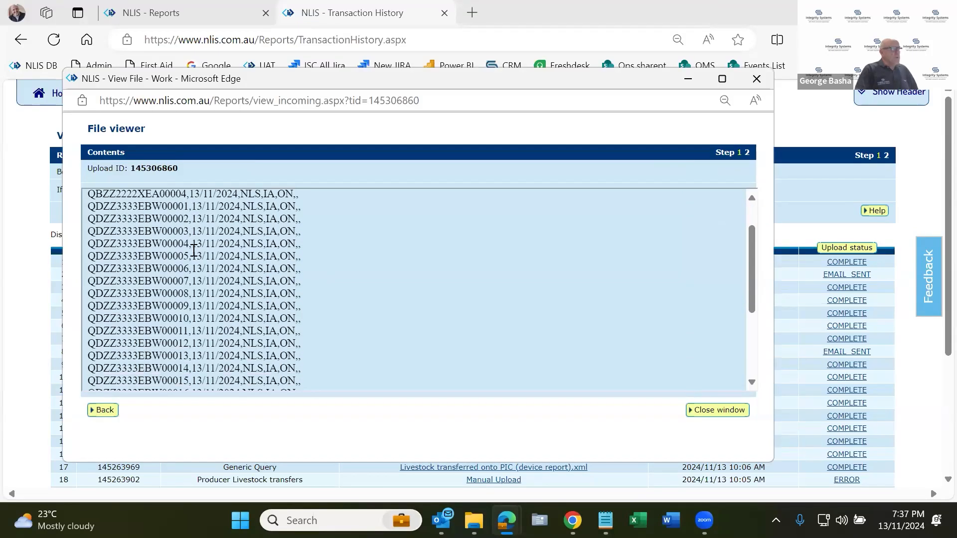
scroll(193, 251, down, 1)
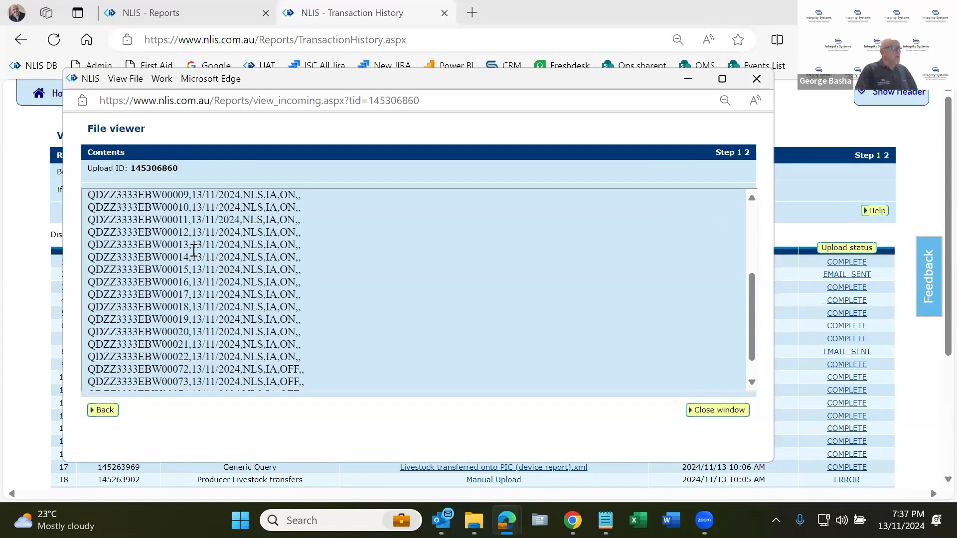
drag(305, 378, 104, 354)
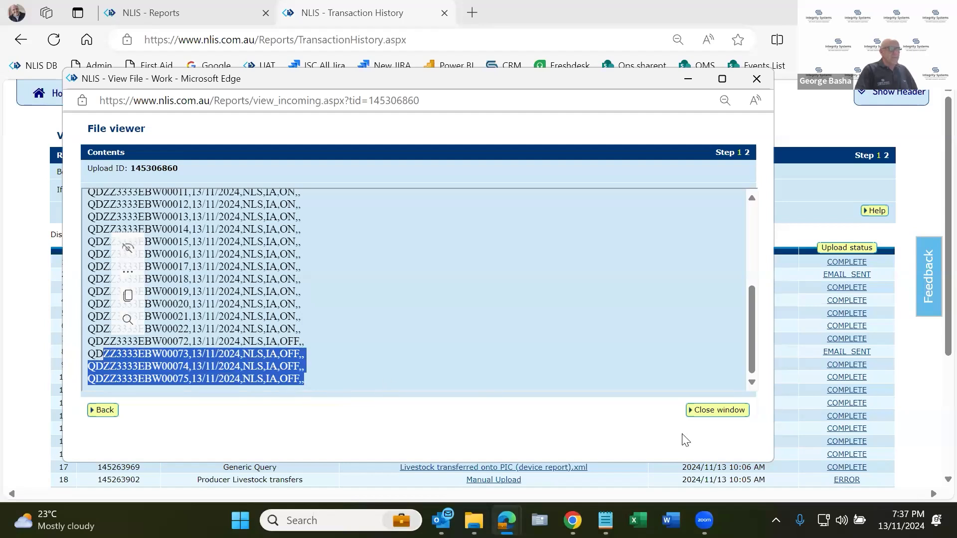
click(722, 413)
click(63, 96)
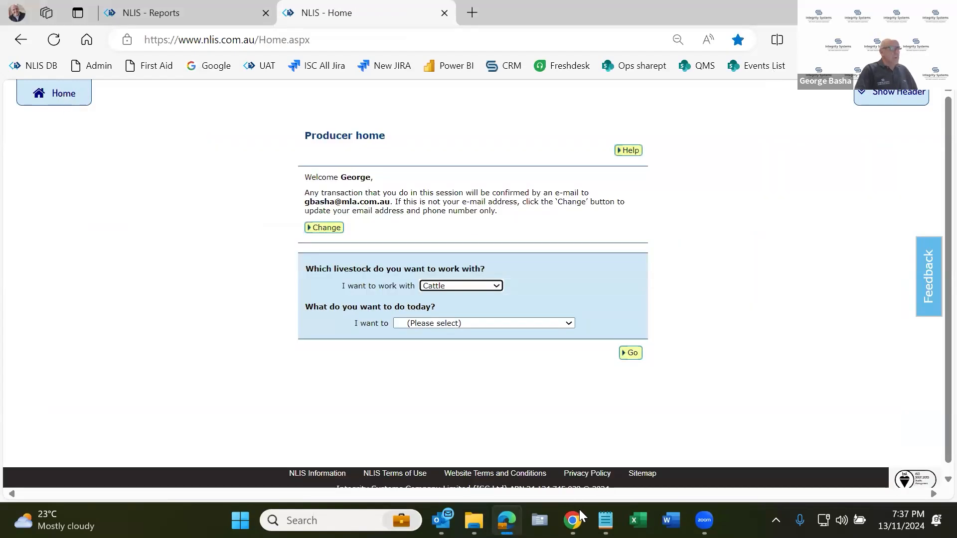
click(518, 323)
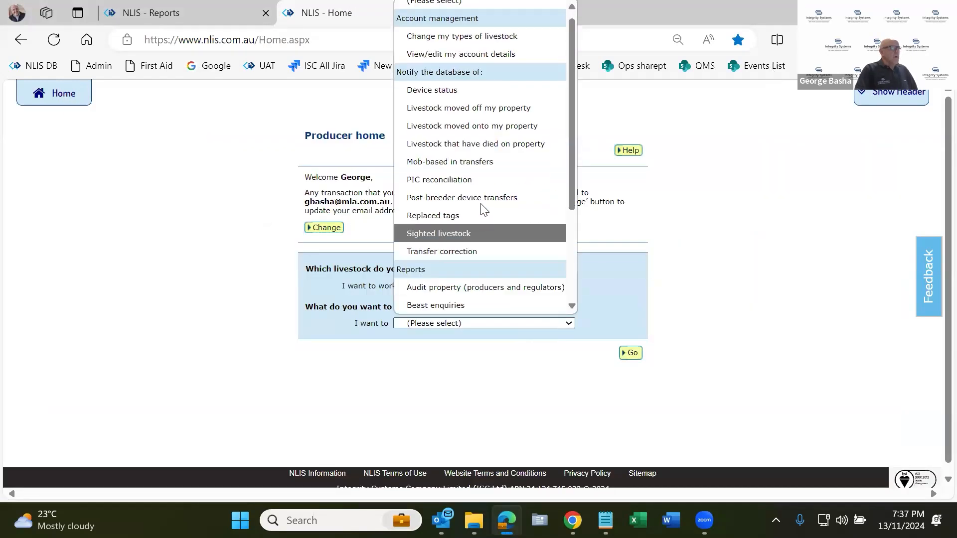
click(476, 183)
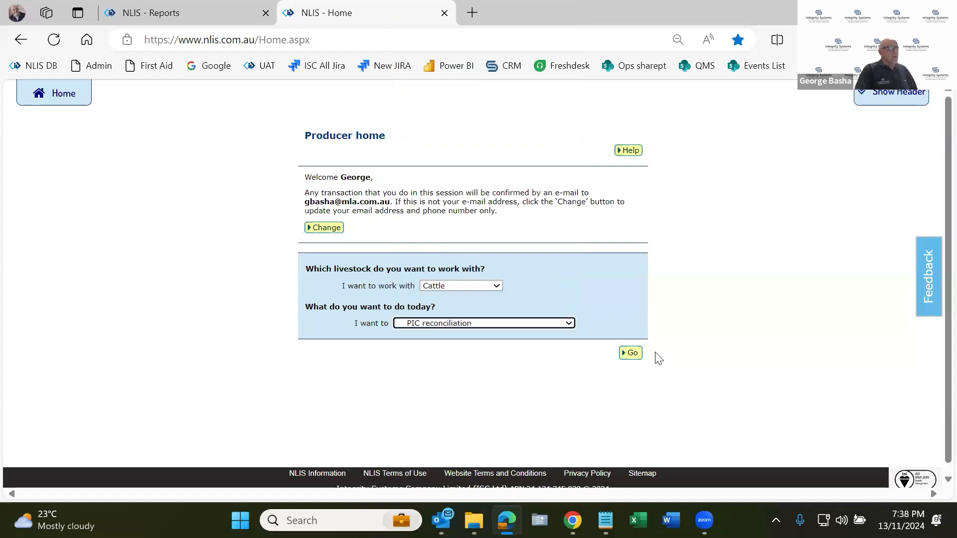
click(632, 354)
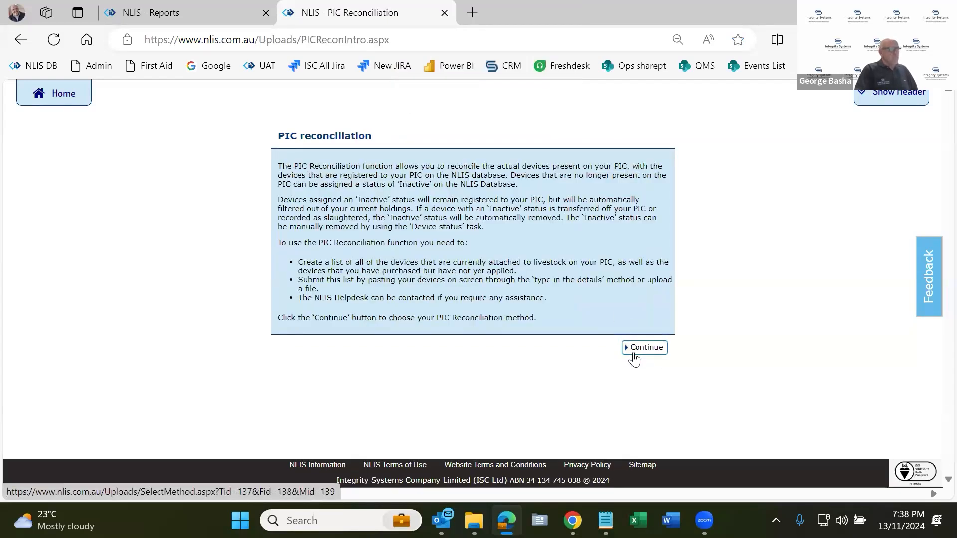
click(63, 100)
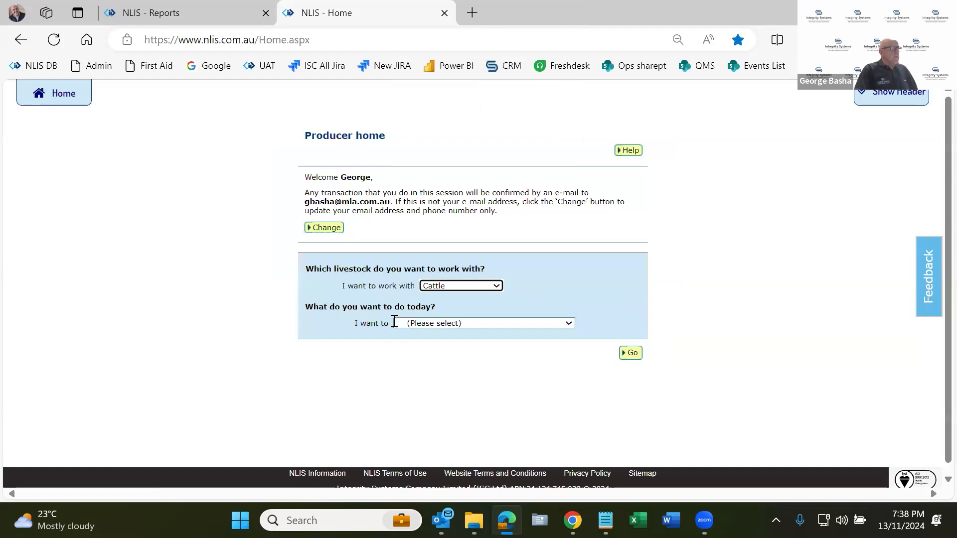
Start a cattle PIC reconciliation and choose to type in the device details on-screen.
click(459, 325)
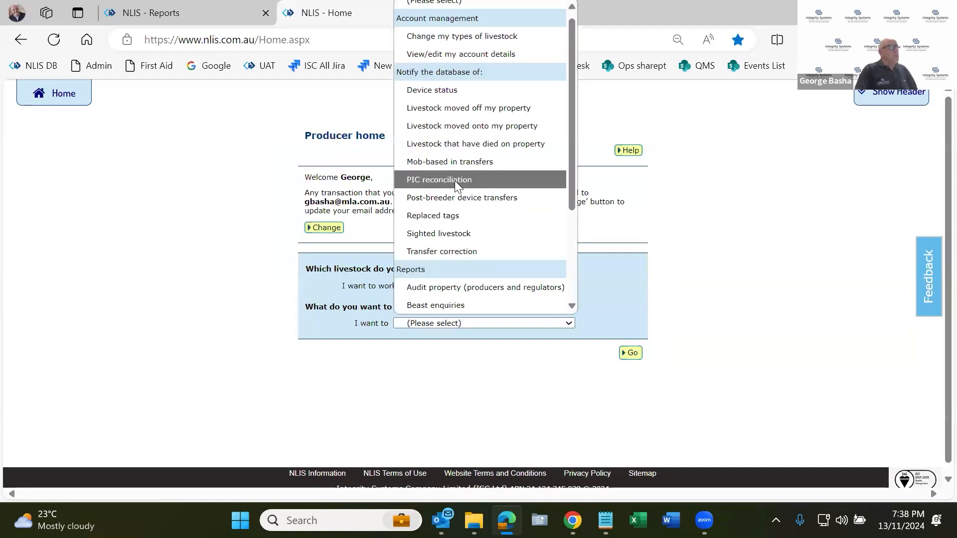
click(455, 181)
click(632, 353)
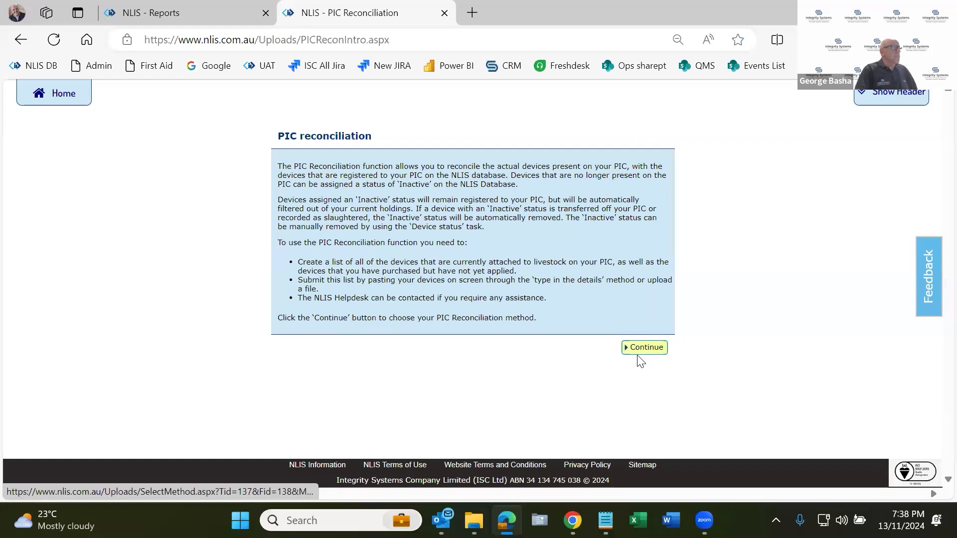
click(648, 349)
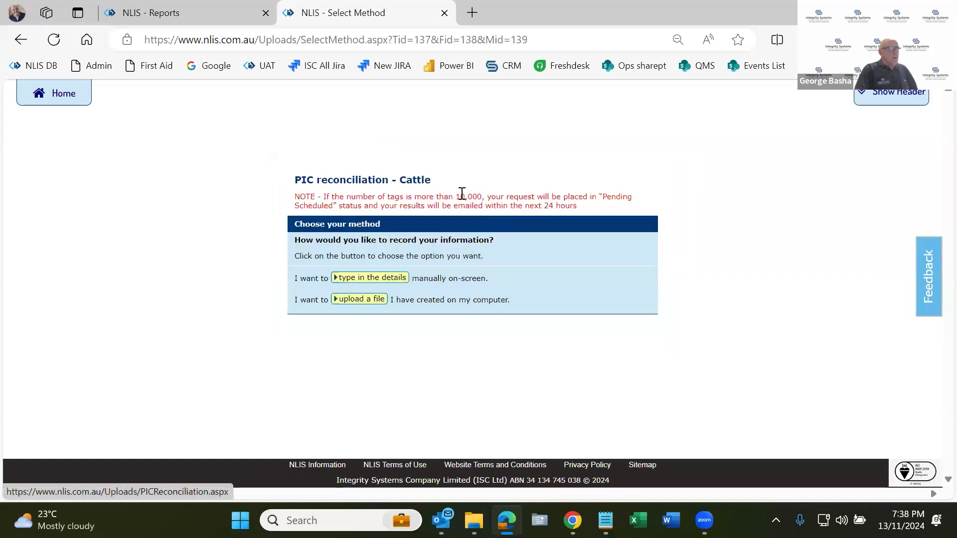
drag(460, 196, 524, 196)
click(378, 282)
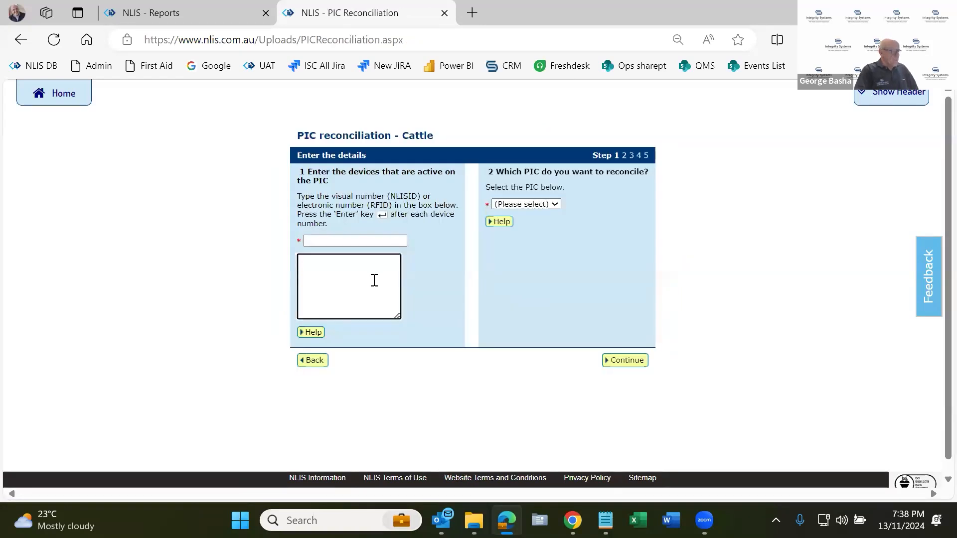
Paste the copied list of active device numbers, select PIC qdzz3333, and continue to the reconciliation results.
key(ctrl+v)
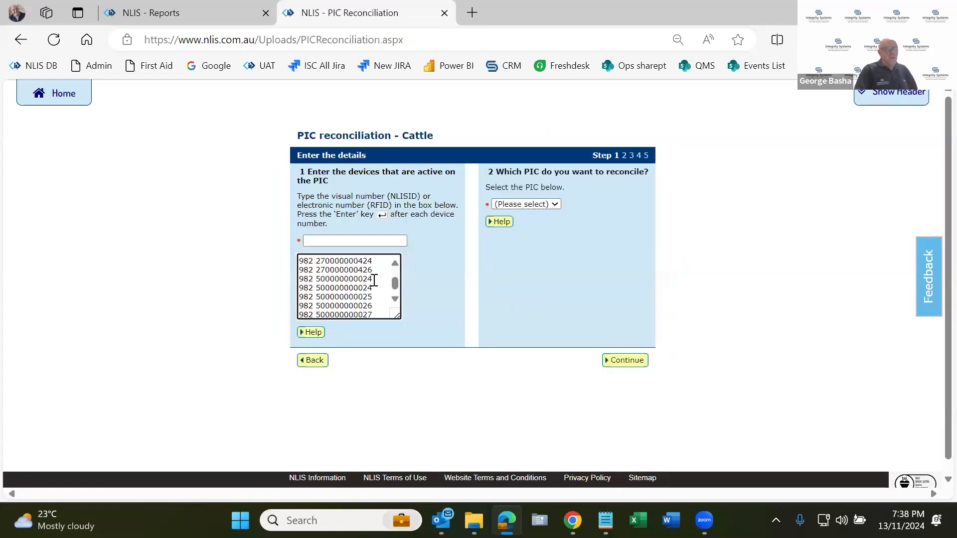
click(510, 204)
click(509, 239)
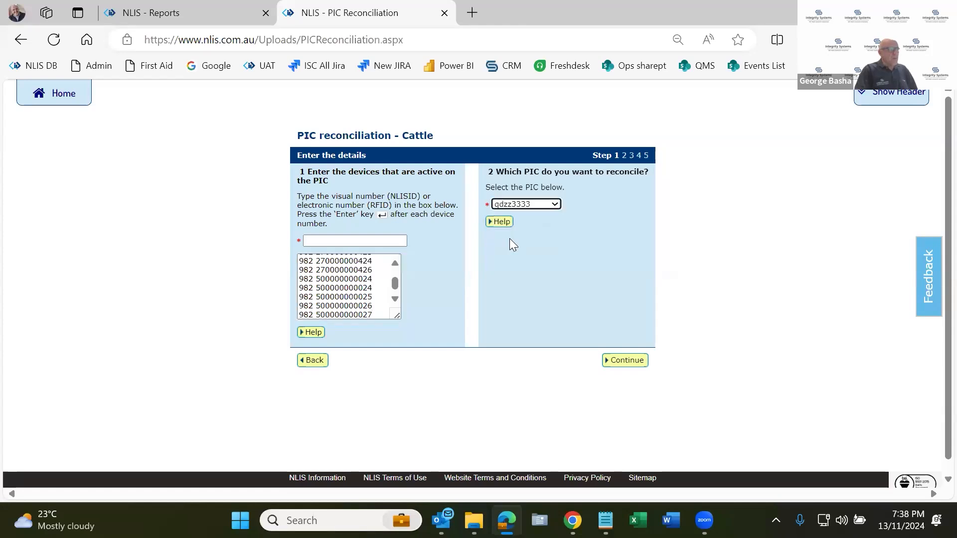
click(629, 362)
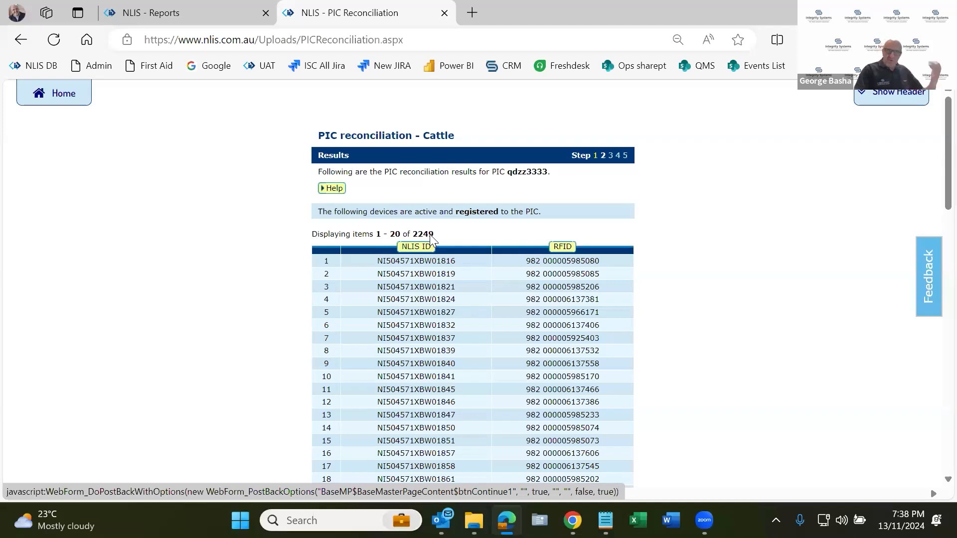
Review the lists of registered, not registered and non-cattle devices, and continue to the Inactive status results.
scroll(430, 236, down, 1)
scroll(480, 279, down, 5)
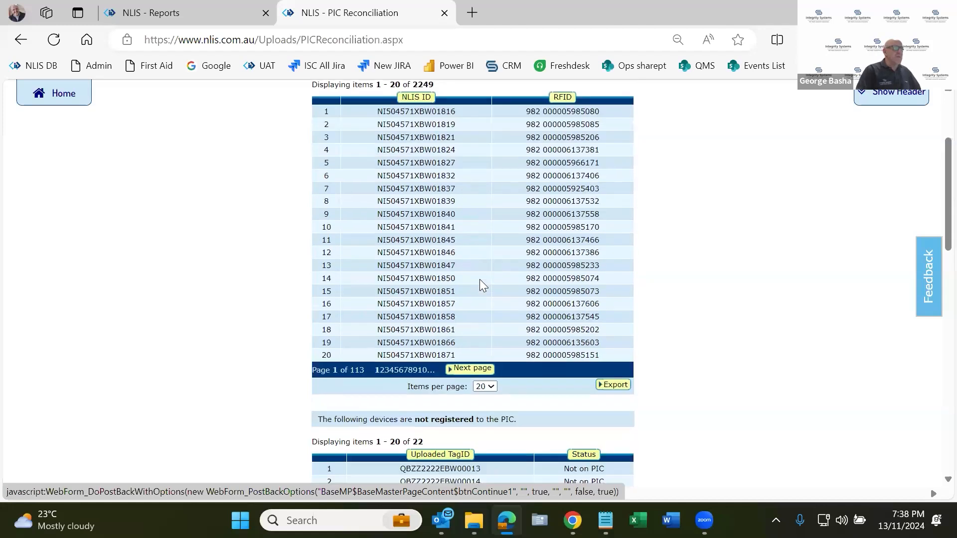
scroll(480, 279, up, 1)
scroll(481, 285, down, 3)
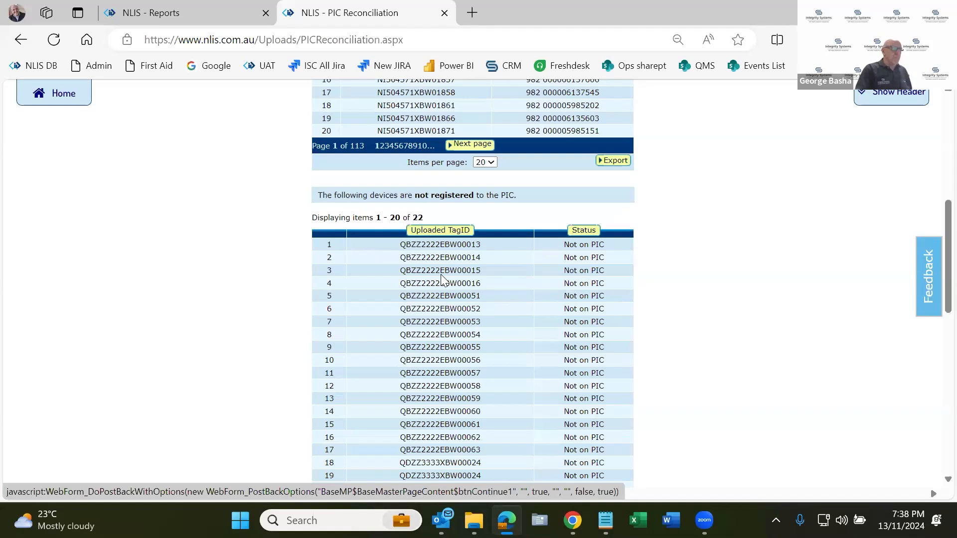
scroll(441, 277, down, 5)
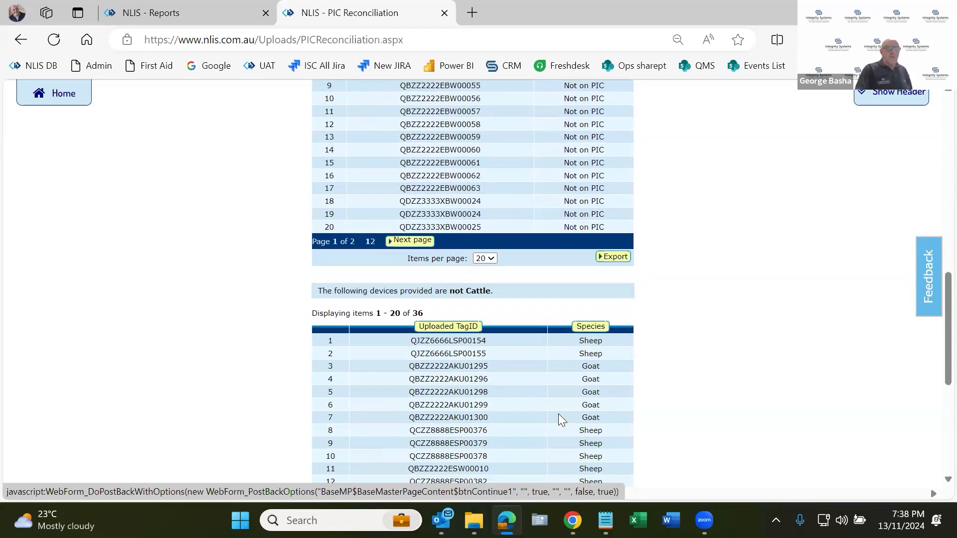
scroll(559, 420, down, 5)
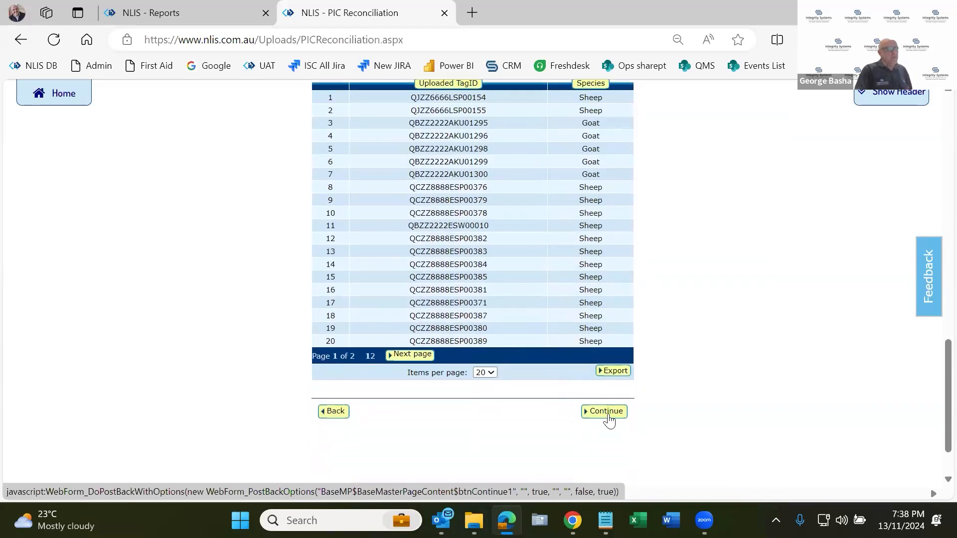
click(608, 414)
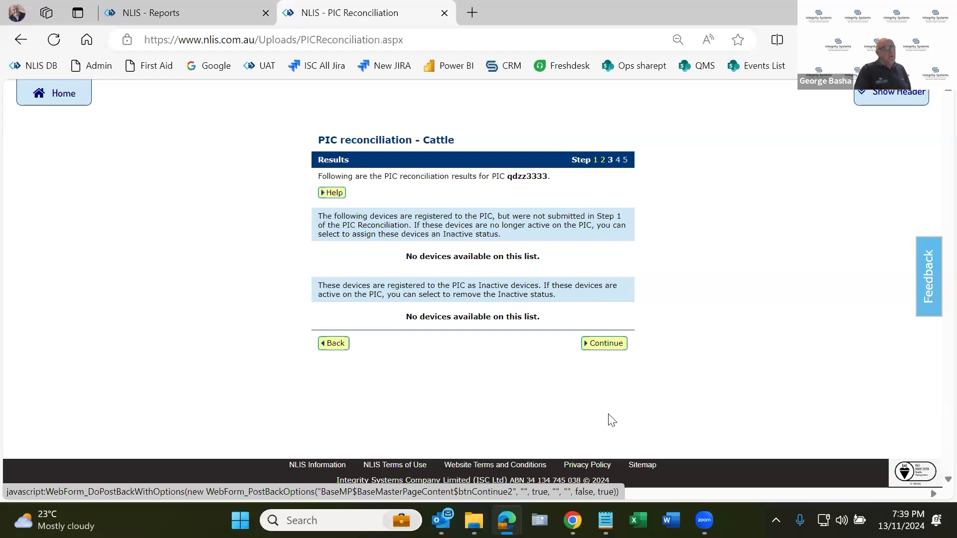
Go back to the device results and show 40 items per page in the list of devices not registered to the PIC.
click(337, 345)
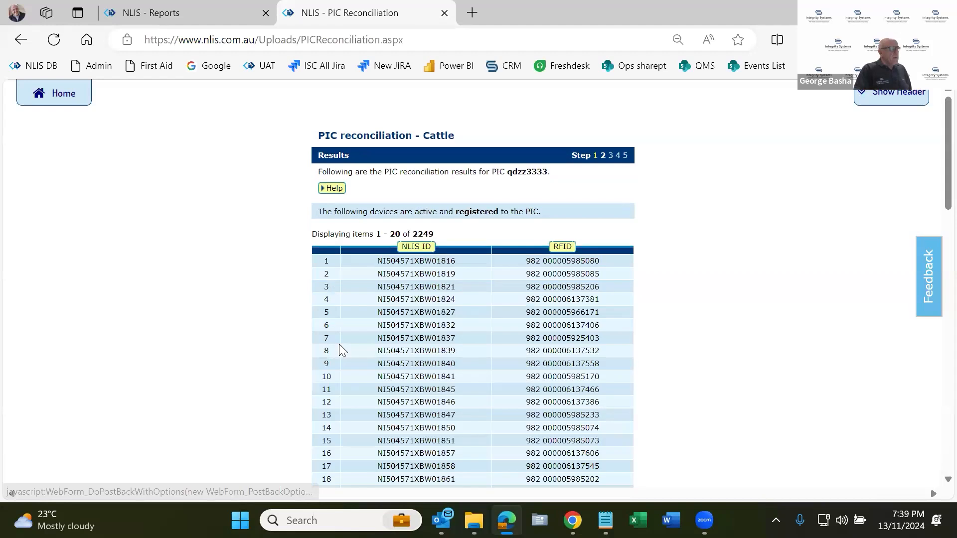
scroll(365, 299, down, 3)
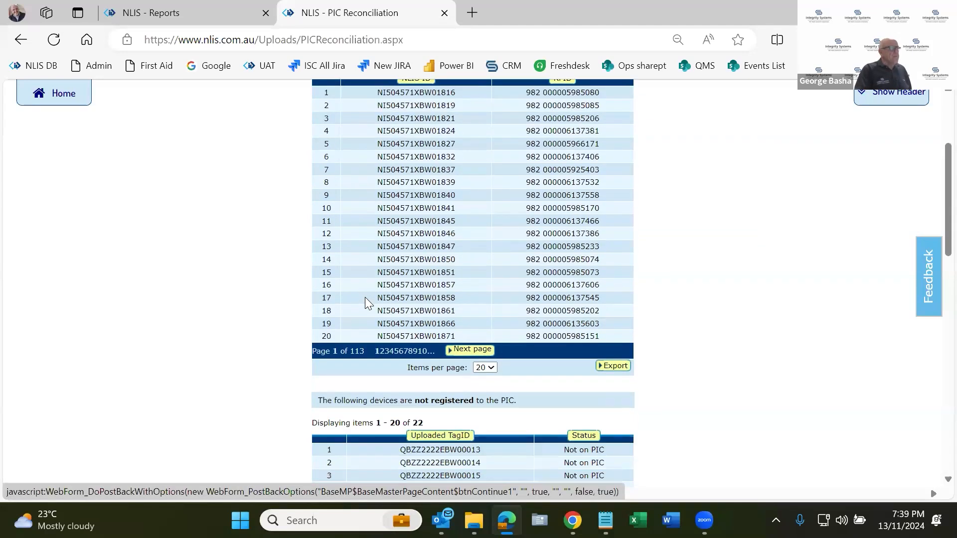
scroll(365, 297, down, 6)
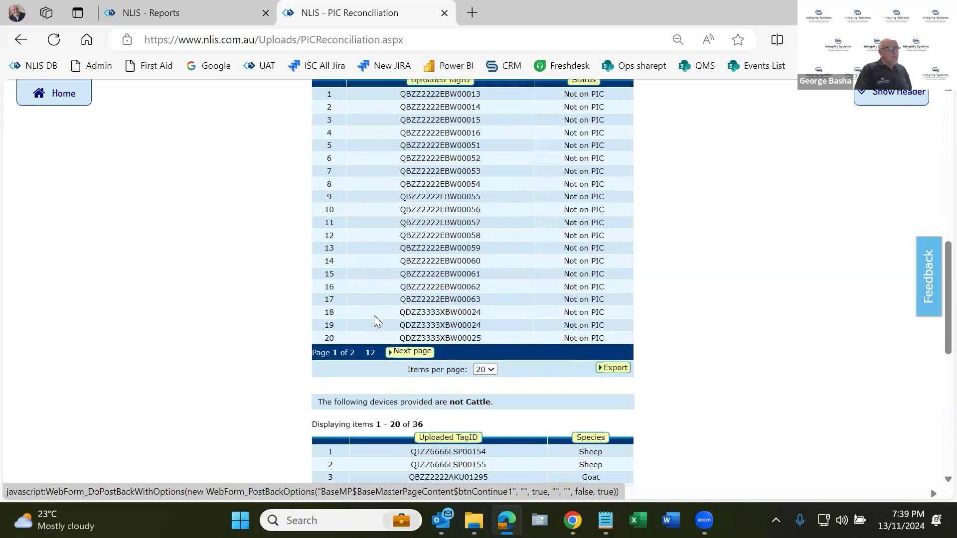
scroll(377, 321, down, 3)
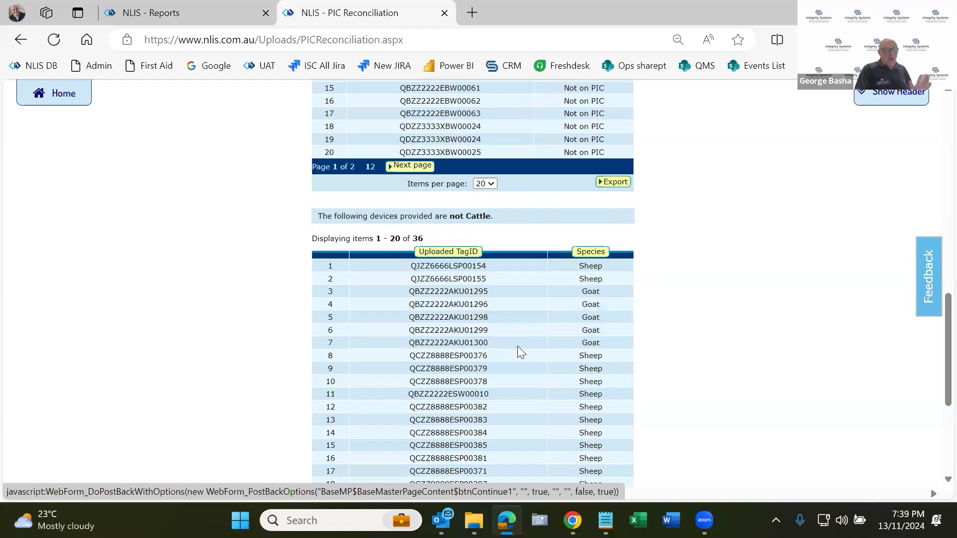
scroll(518, 346, up, 3)
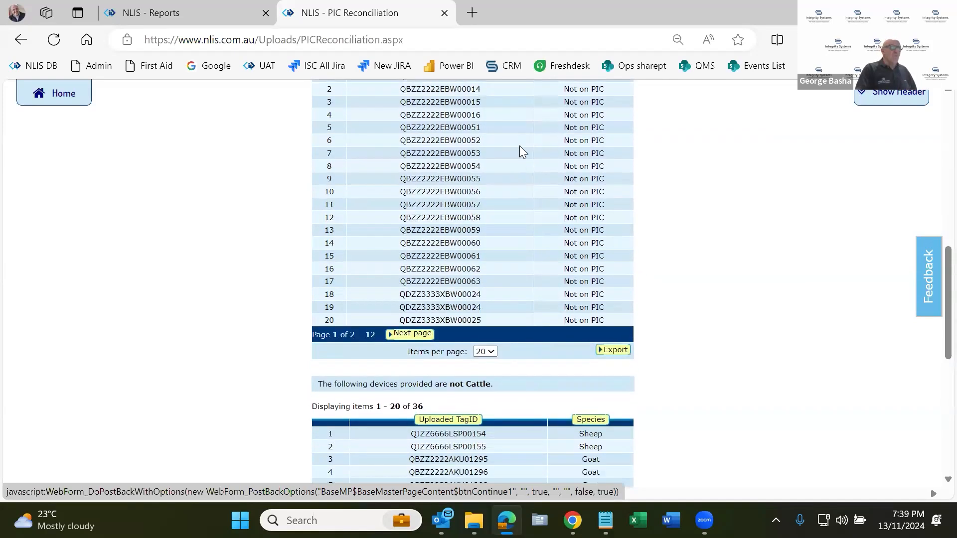
click(494, 351)
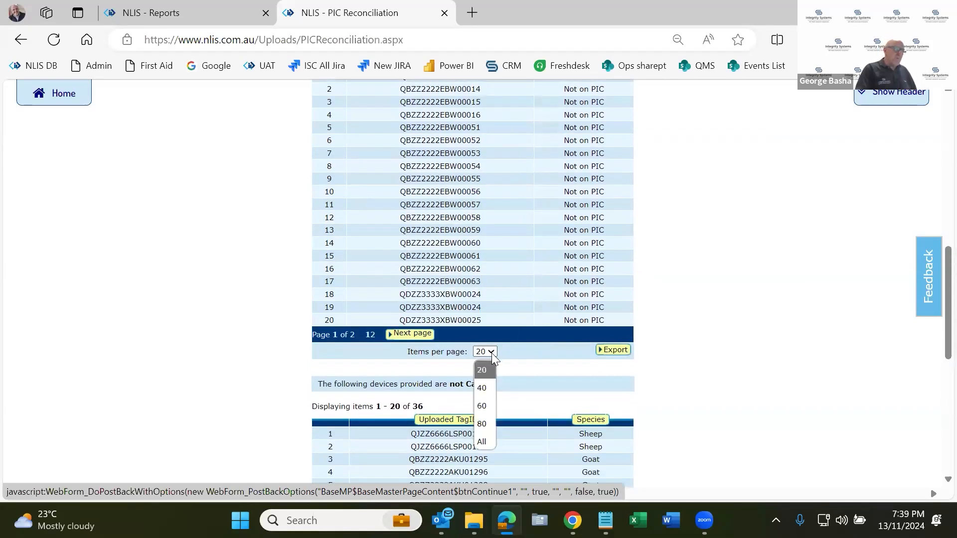
click(477, 388)
scroll(474, 380, down, 5)
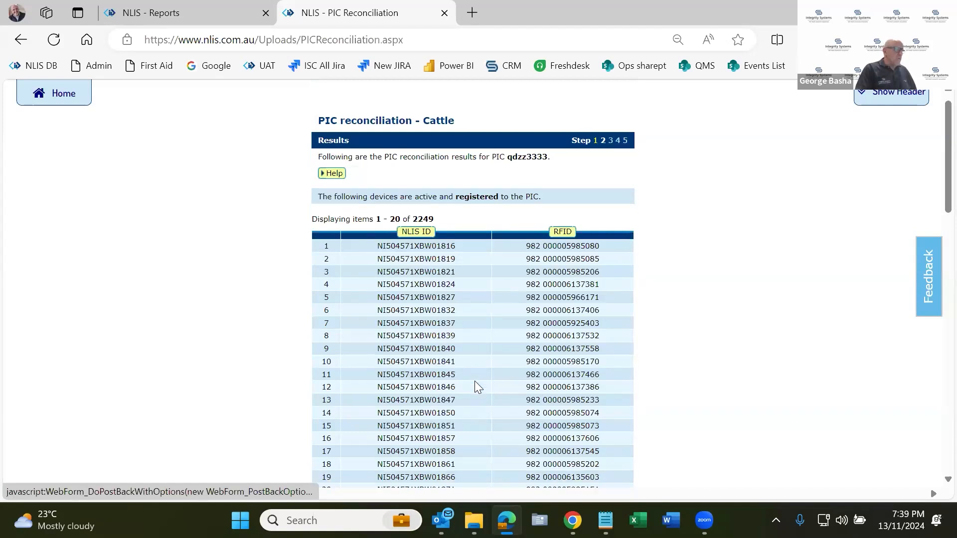
scroll(474, 381, down, 3)
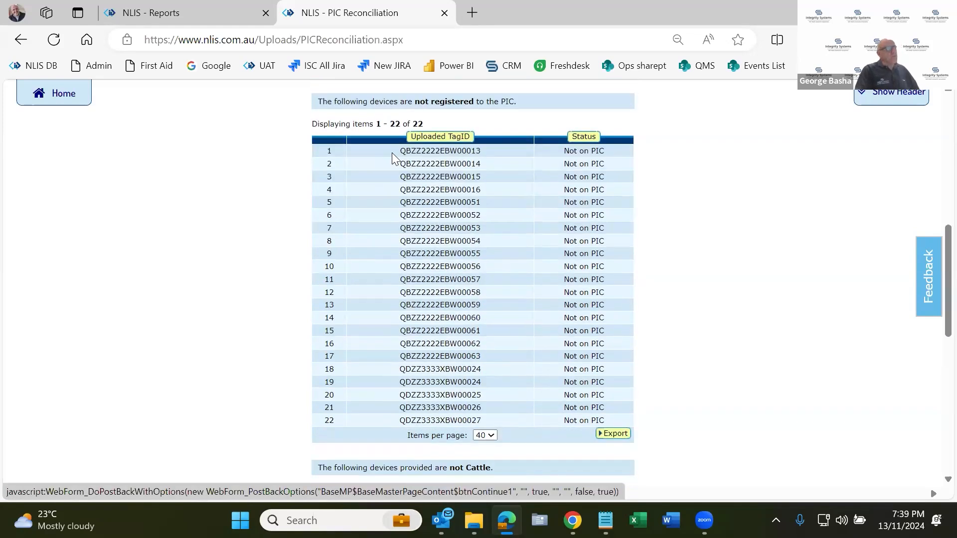
click(623, 438)
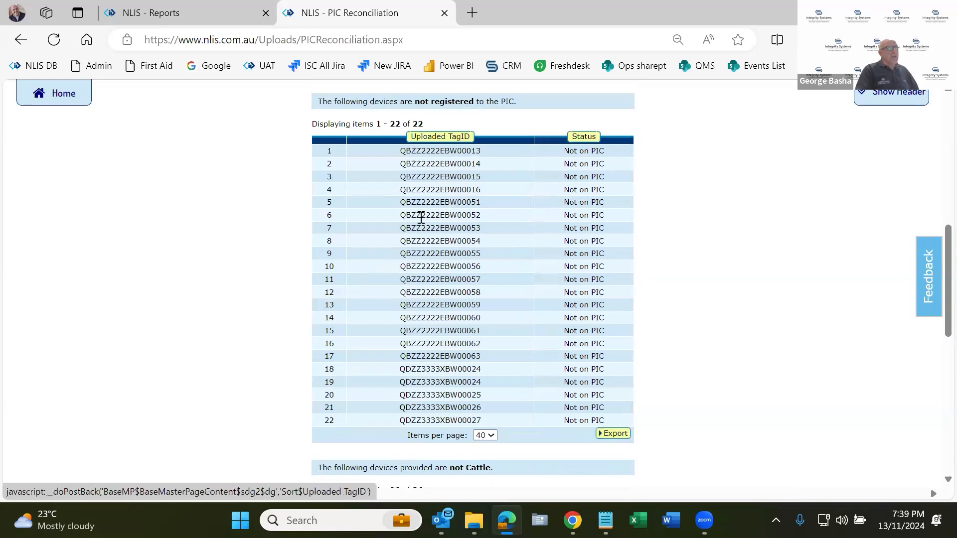
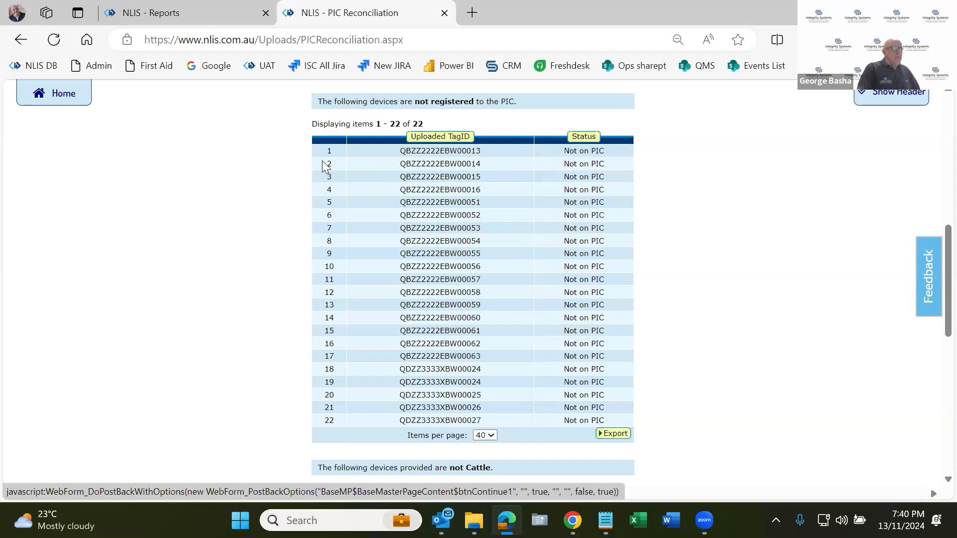
Review the tag IDs and statuses in the list of devices not registered to the PIC.
drag(321, 152, 609, 423)
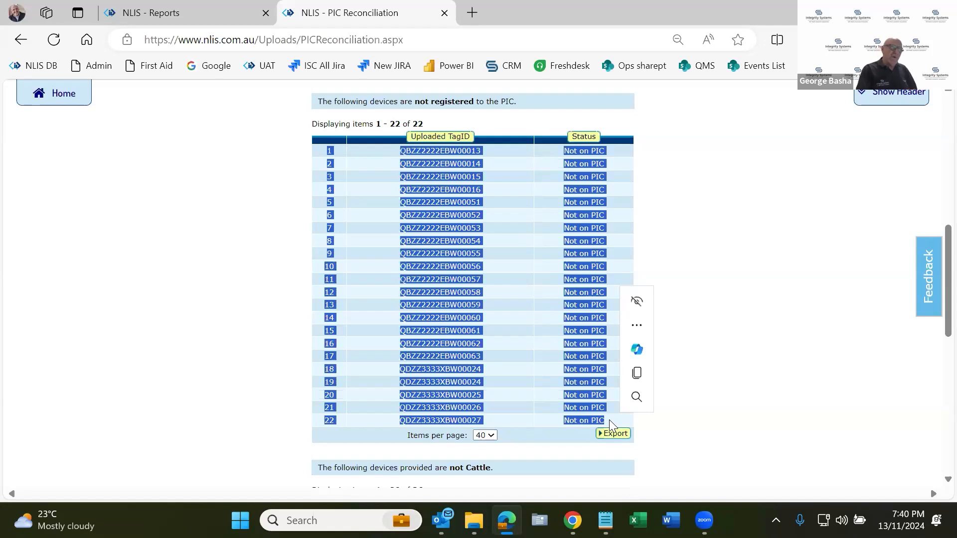
click(794, 353)
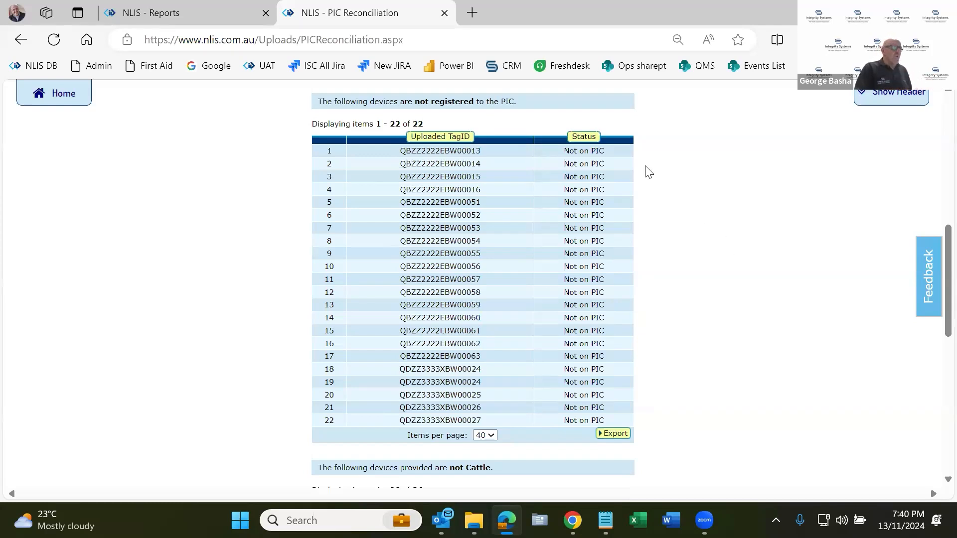
drag(442, 151, 400, 152)
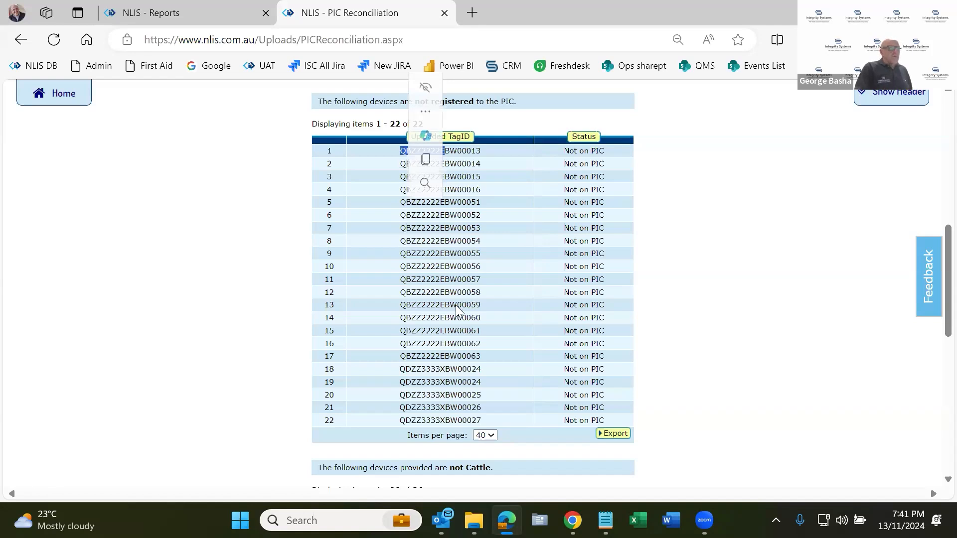
scroll(456, 309, down, 2)
scroll(222, 184, up, 3)
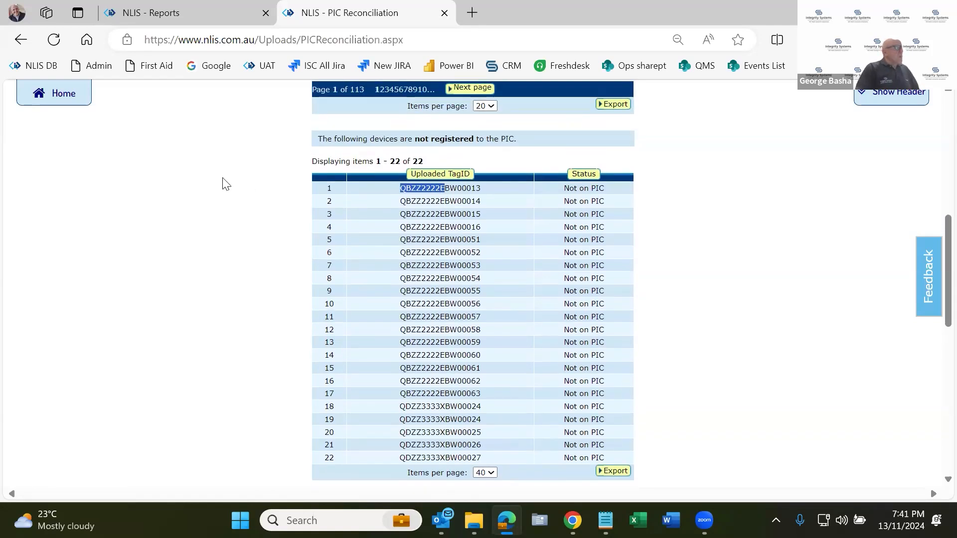
Return to the producer home page and start another cattle PIC reconciliation, continuing to the choice of method.
click(68, 100)
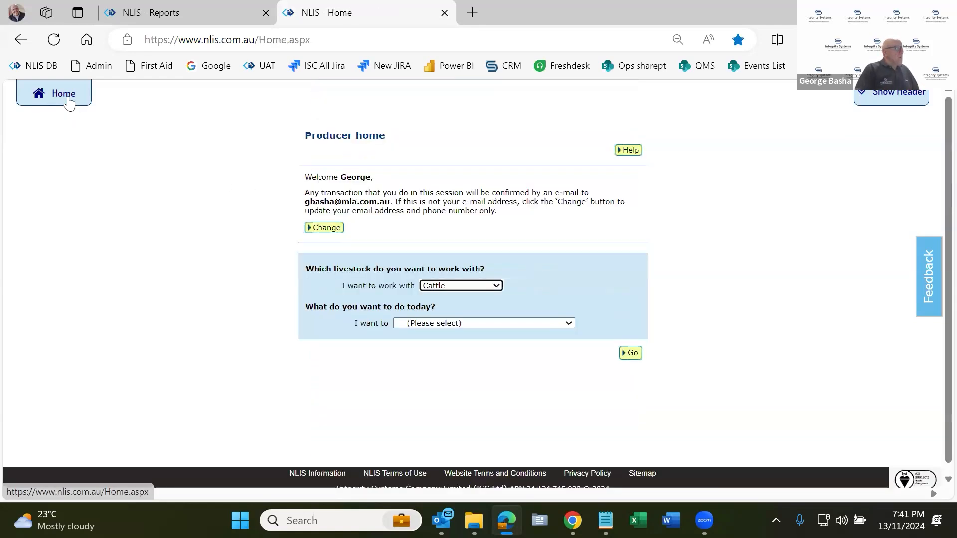
click(454, 318)
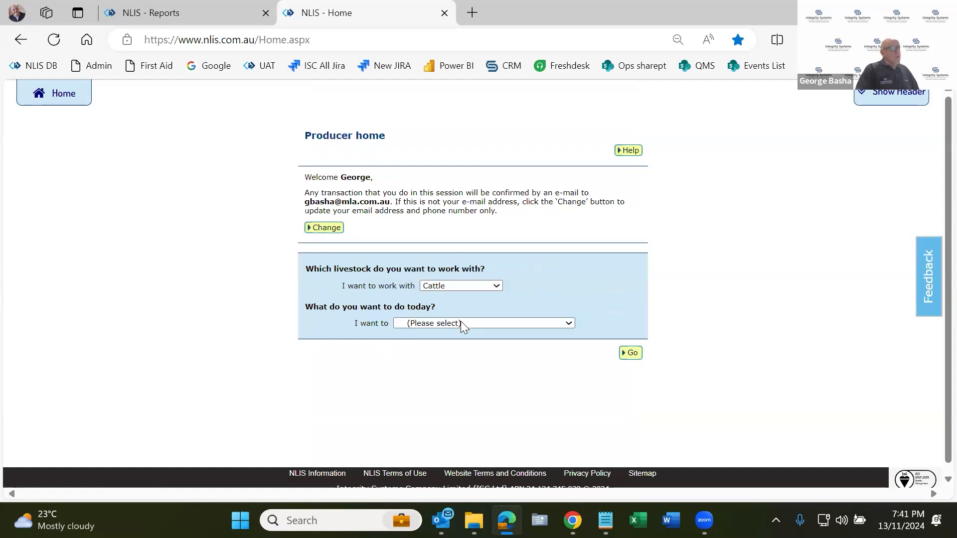
click(451, 188)
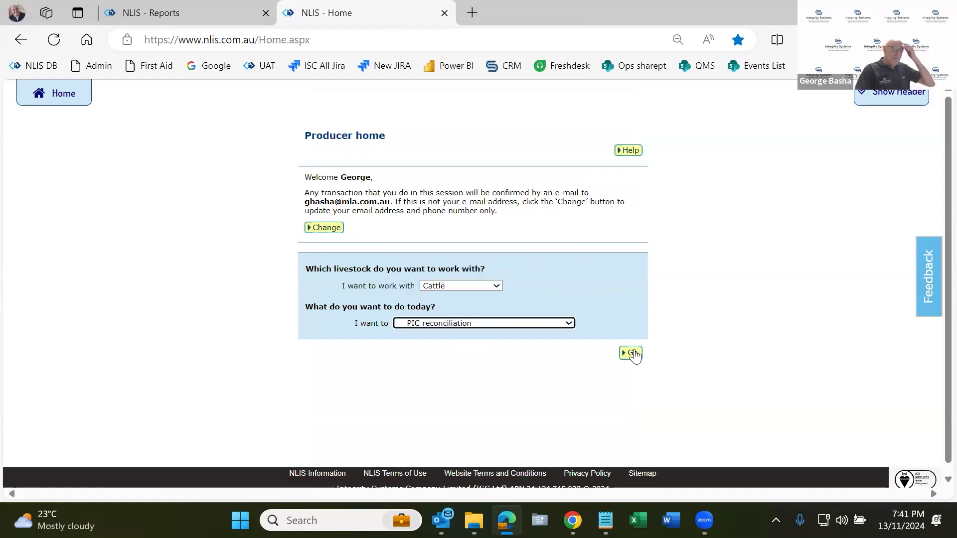
click(633, 354)
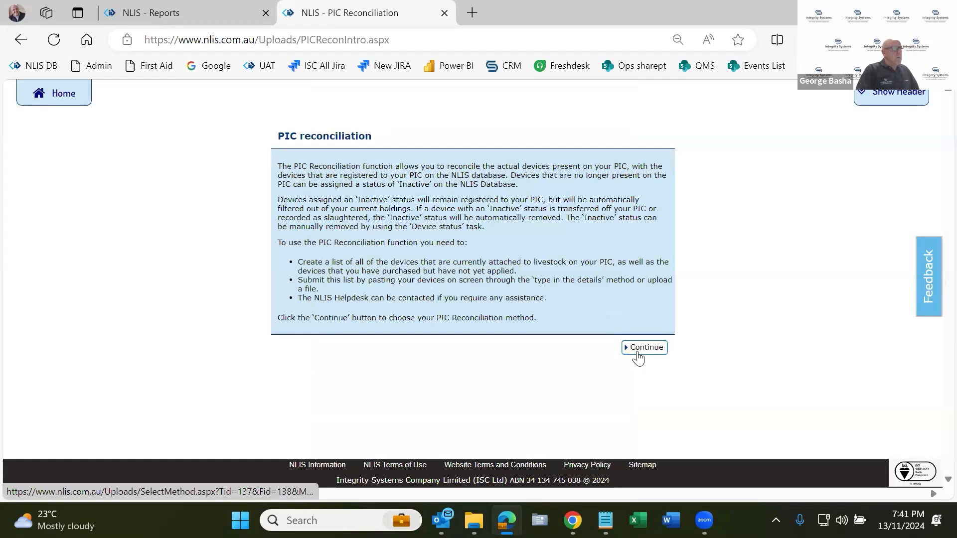
click(635, 351)
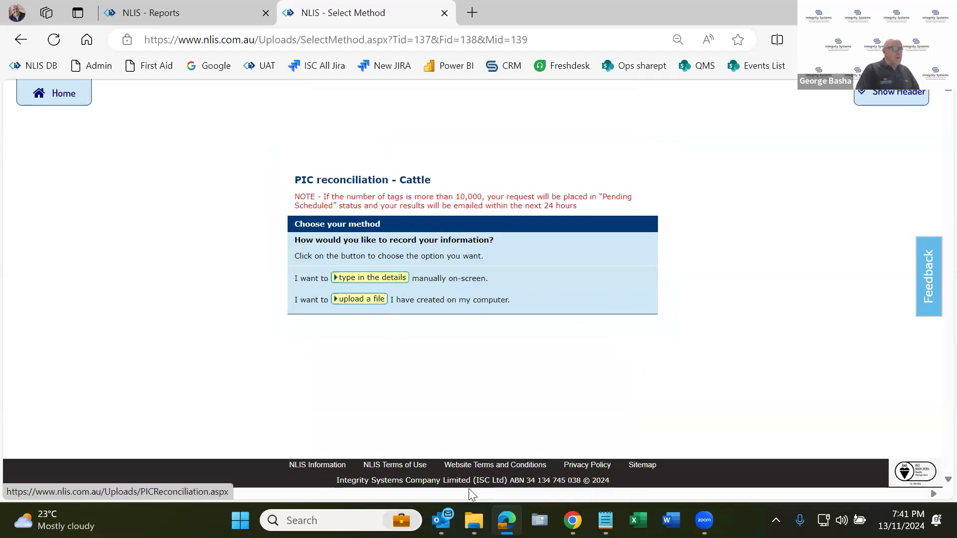
Open PIC Recon QDZZ3333.csv from Documents, widen columns A and B to check its layout, and close it without saving.
click(473, 510)
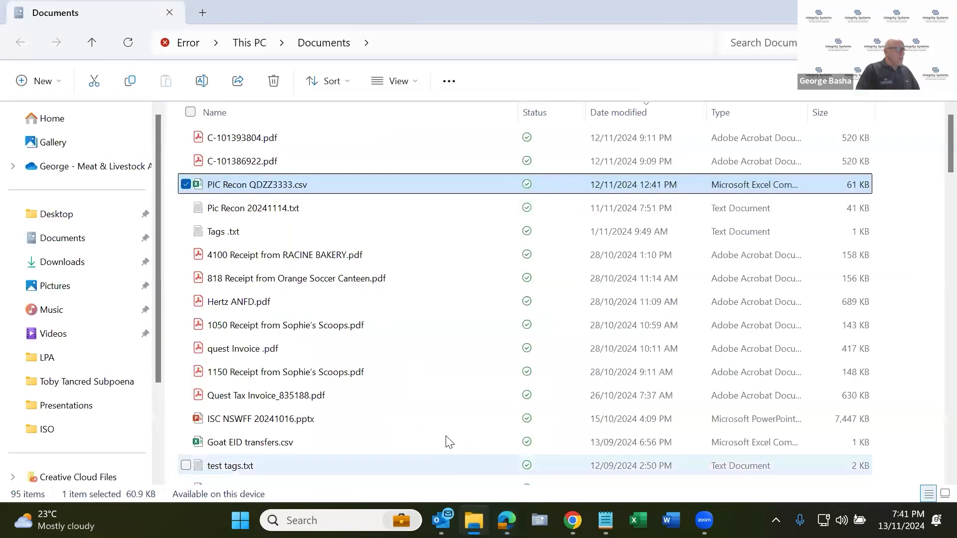
double_click(325, 186)
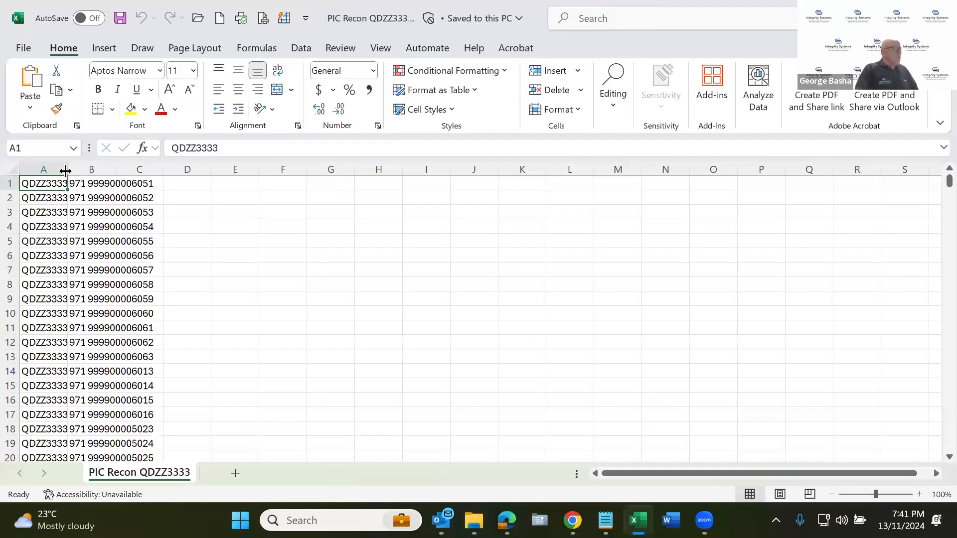
drag(66, 171, 129, 171)
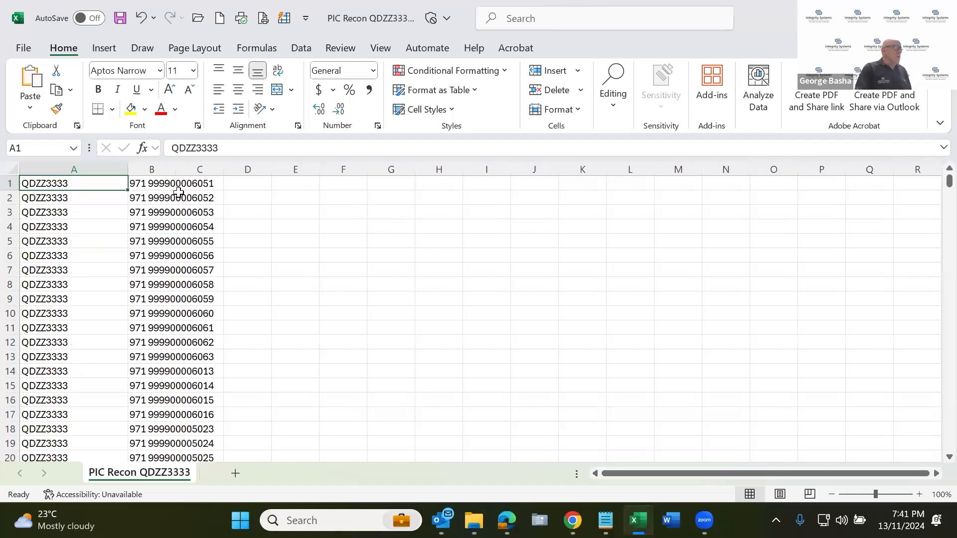
scroll(234, 188, down, 1)
scroll(167, 246, up, 1)
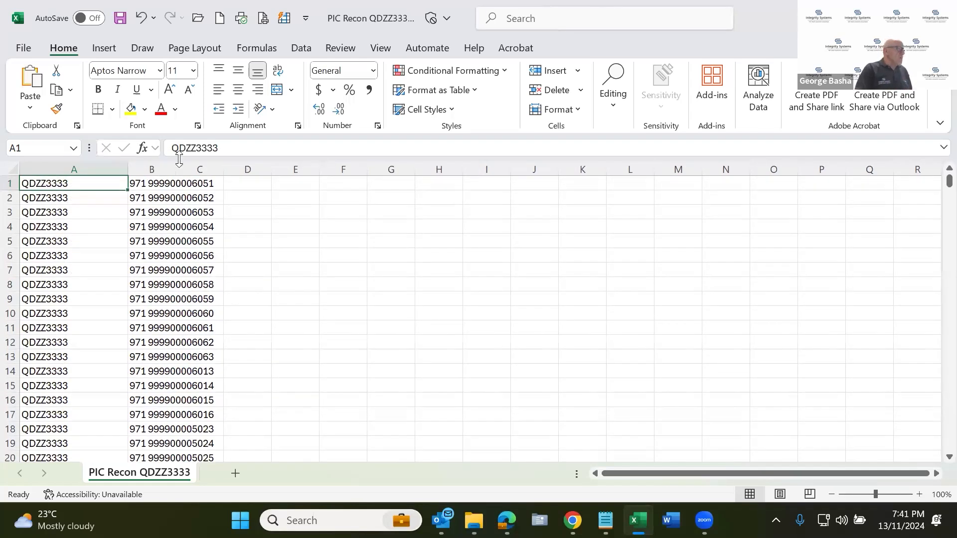
click(167, 169)
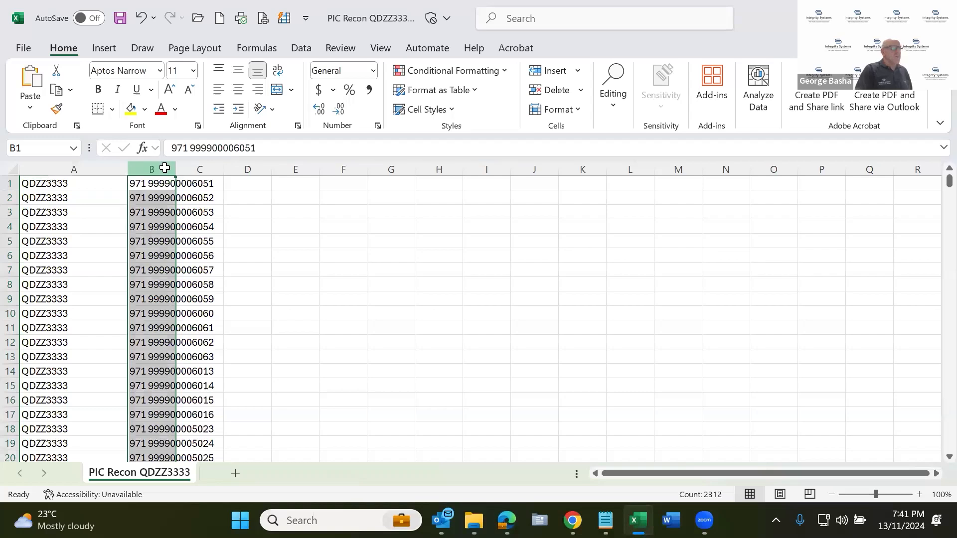
drag(176, 168, 238, 169)
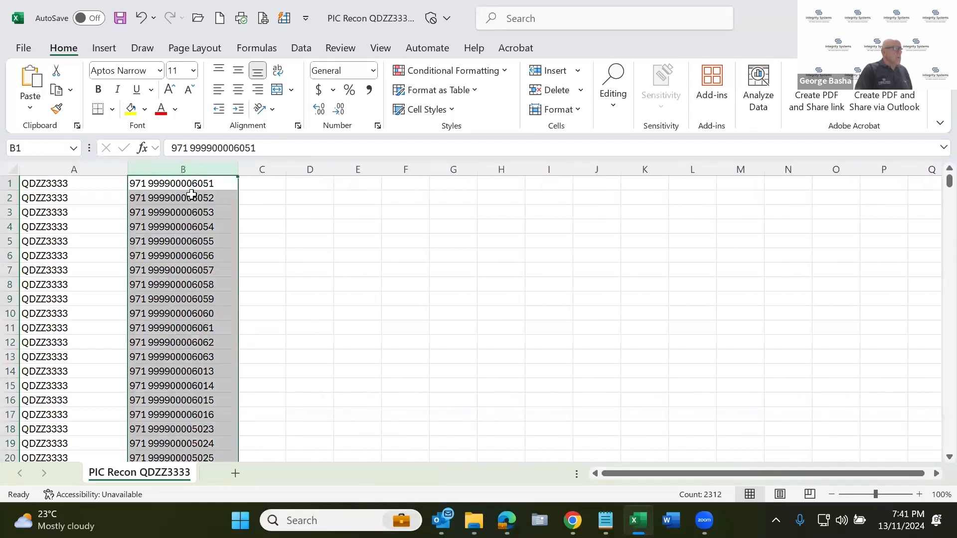
click(88, 184)
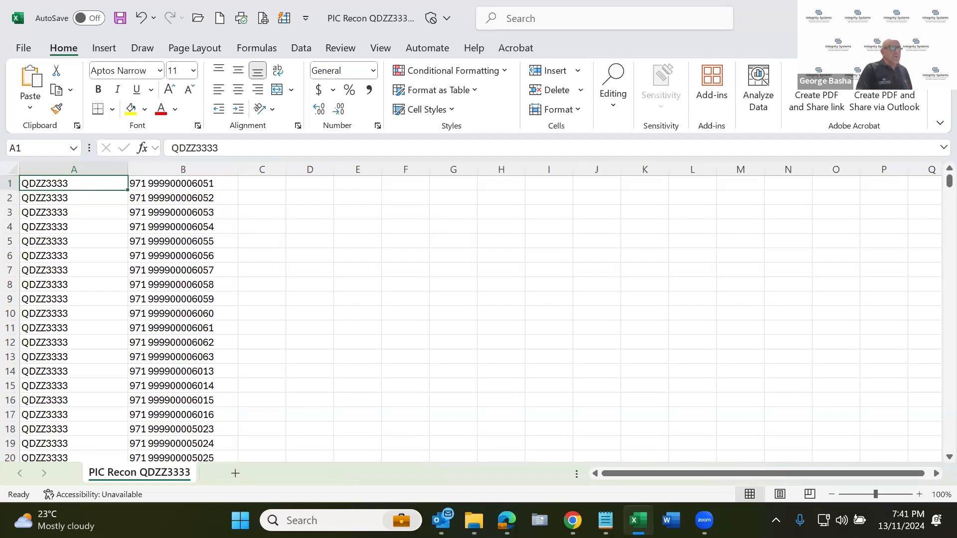
click(940, 16)
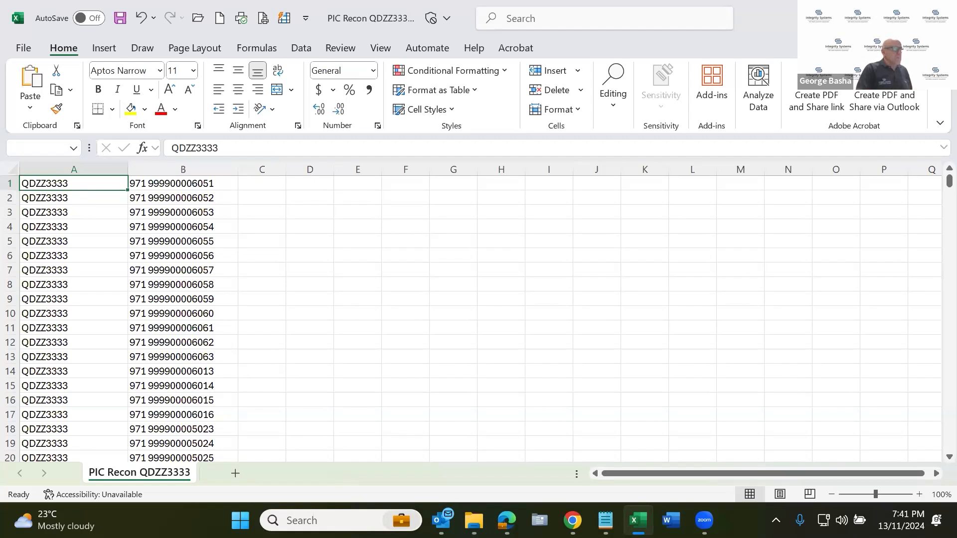
click(498, 277)
Switch back to the NLIS page in Edge and upload PIC Recon QDZZ3333.csv as the reconciliation file, sending it to the database.
mouse_move(507, 518)
click(510, 453)
click(366, 299)
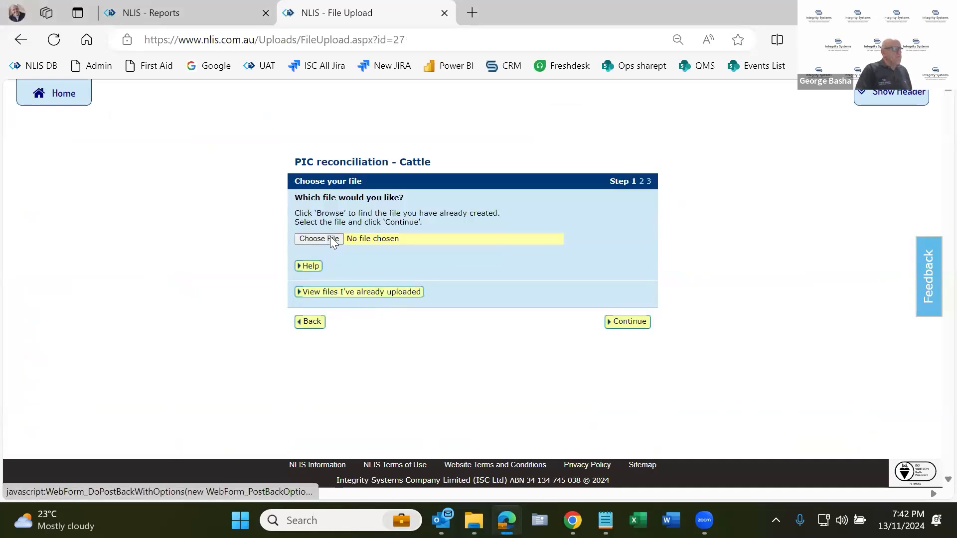
click(330, 237)
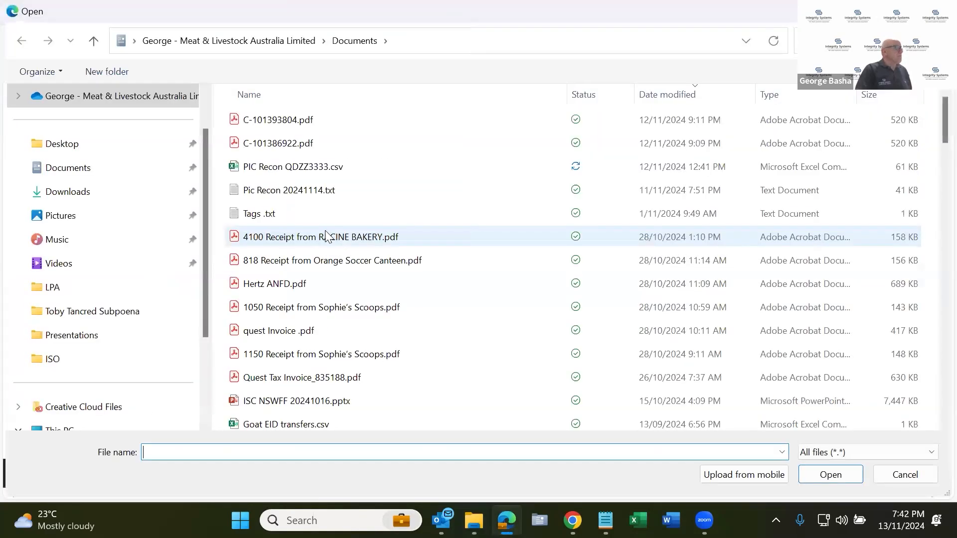
double_click(293, 170)
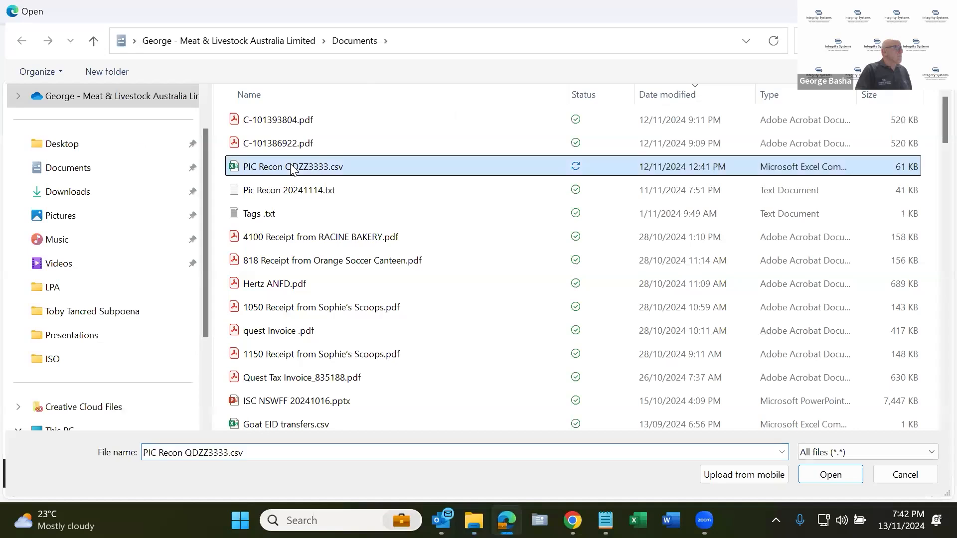
click(629, 325)
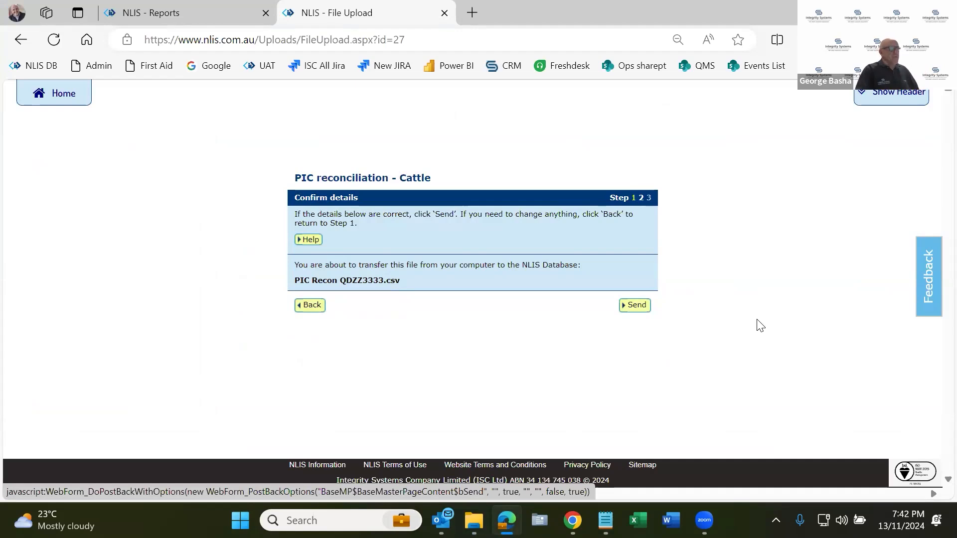
click(645, 311)
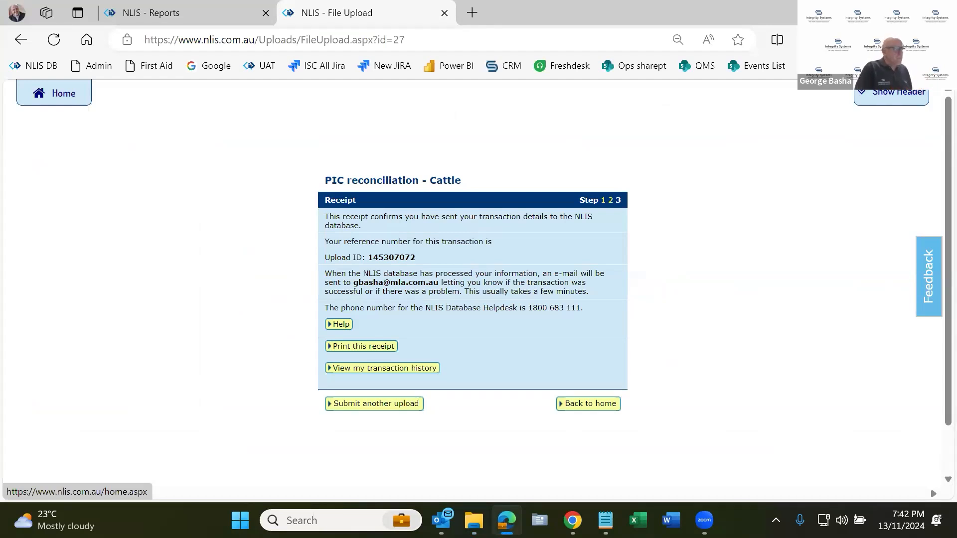
Switch to Outlook, open the NLIS - PIC RECONCILIATION RESULT (Cattle) email, and highlight the submitted file's name.
mouse_move(442, 520)
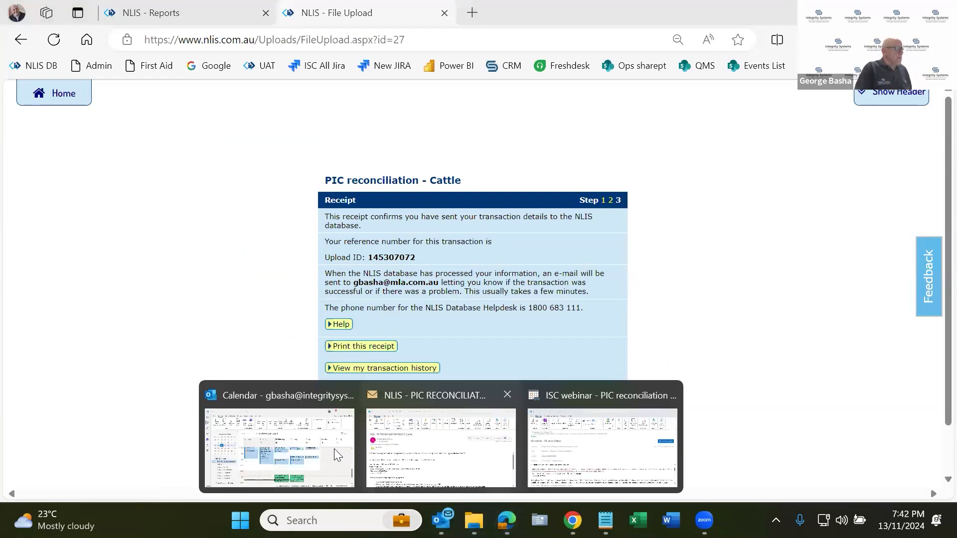
click(334, 449)
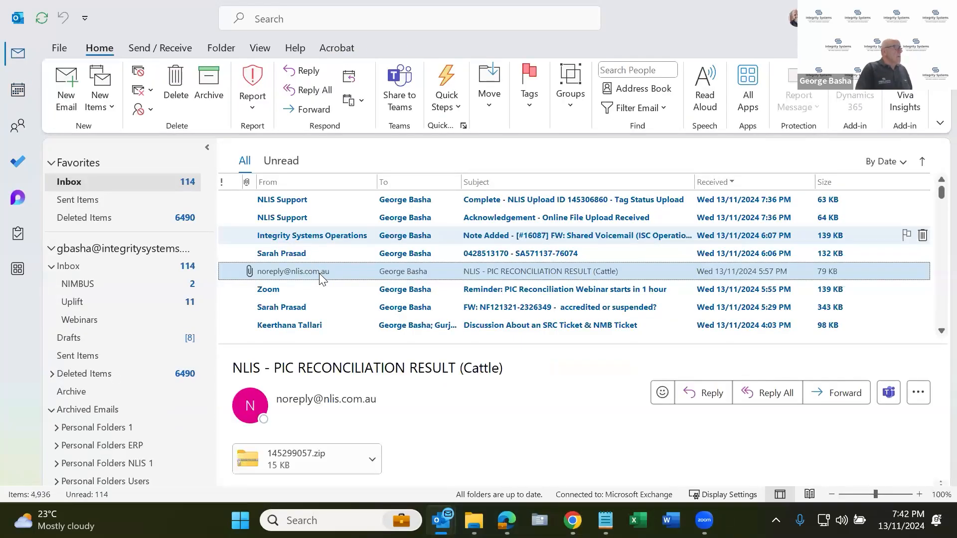
double_click(319, 273)
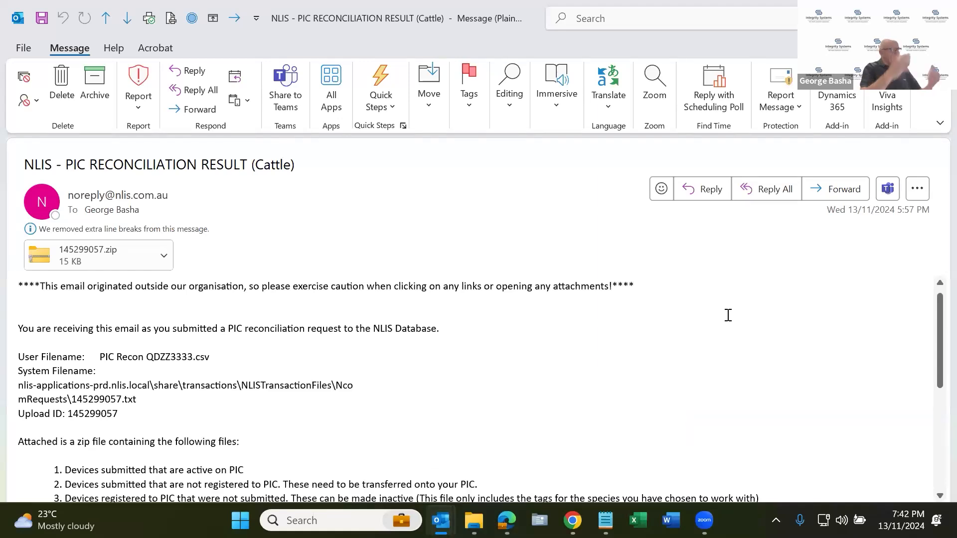
drag(100, 357, 218, 356)
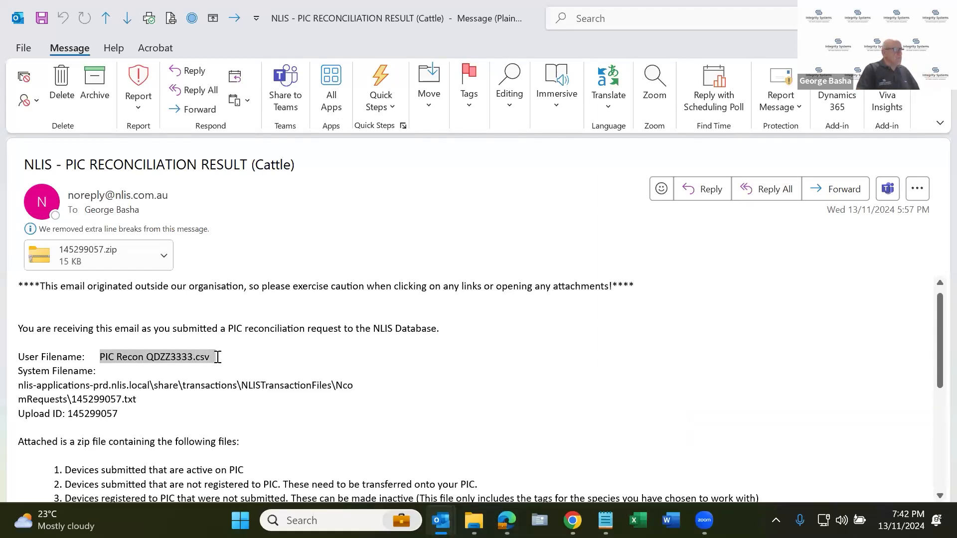
Open the email's zip attachment and widen the Name column to show the full names of the result files.
double_click(103, 251)
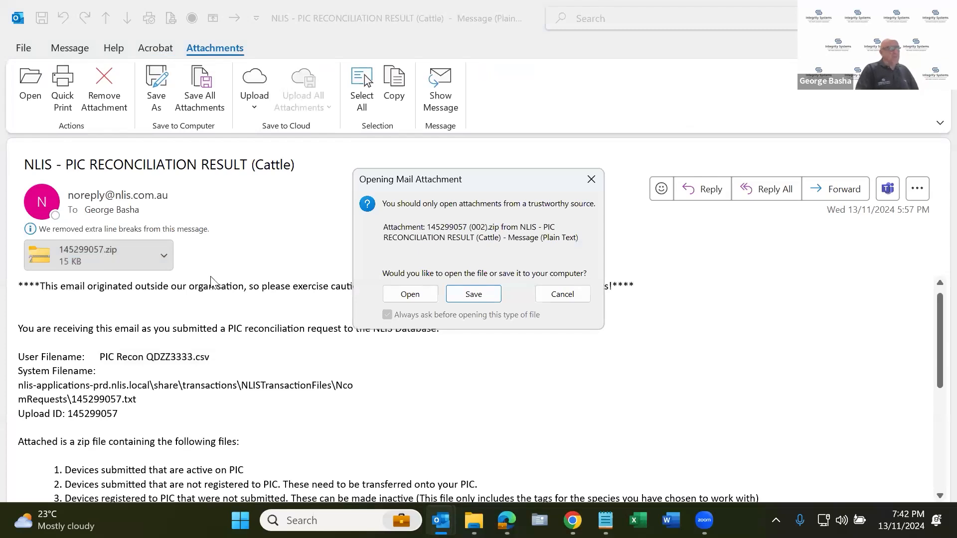
click(404, 296)
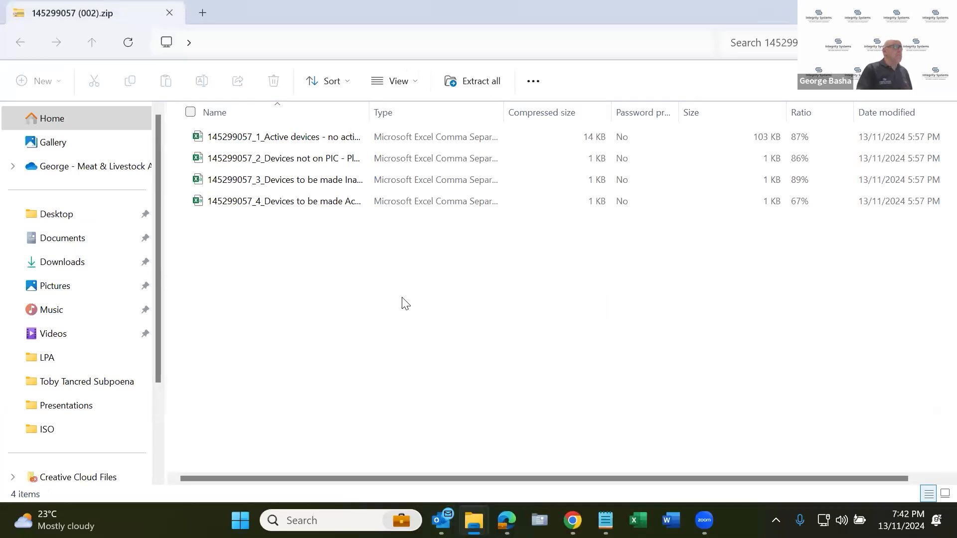
drag(369, 106, 597, 122)
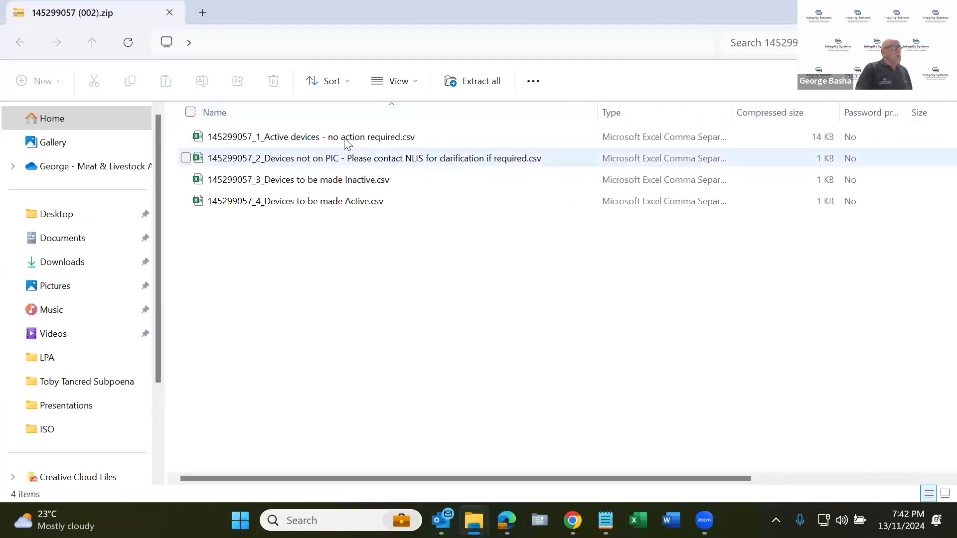
Open the Devices to be made Active file, widen its first two columns to read them, and close it without saving.
double_click(369, 206)
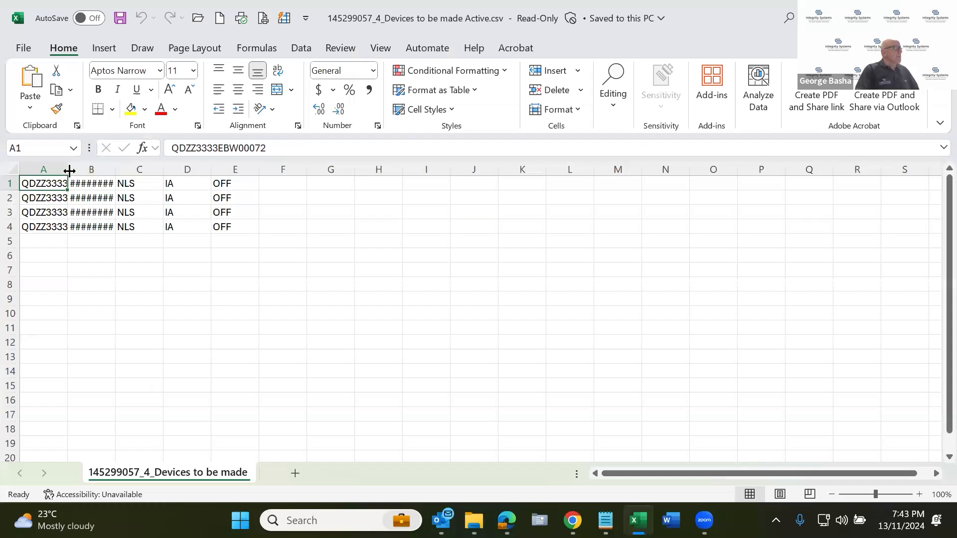
drag(69, 171, 175, 183)
drag(230, 168, 263, 173)
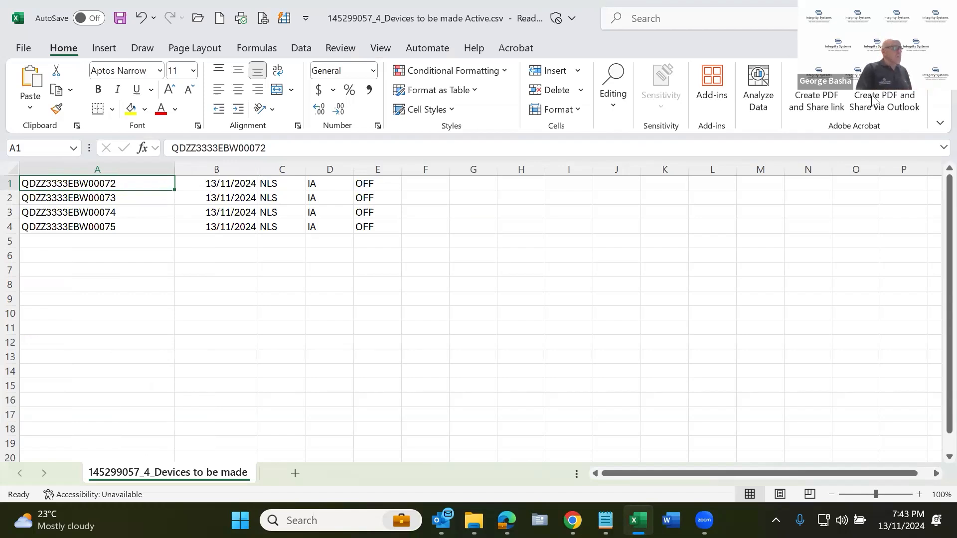
key(alt+F4)
click(502, 277)
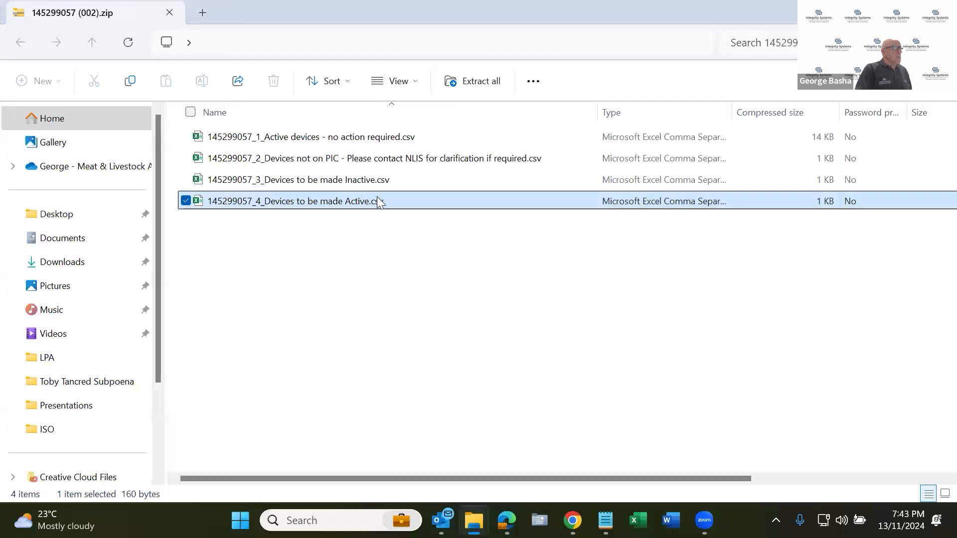
Open the Devices to be made Inactive file, widen the tag ID column, review all rows, and close the file without saving.
double_click(369, 183)
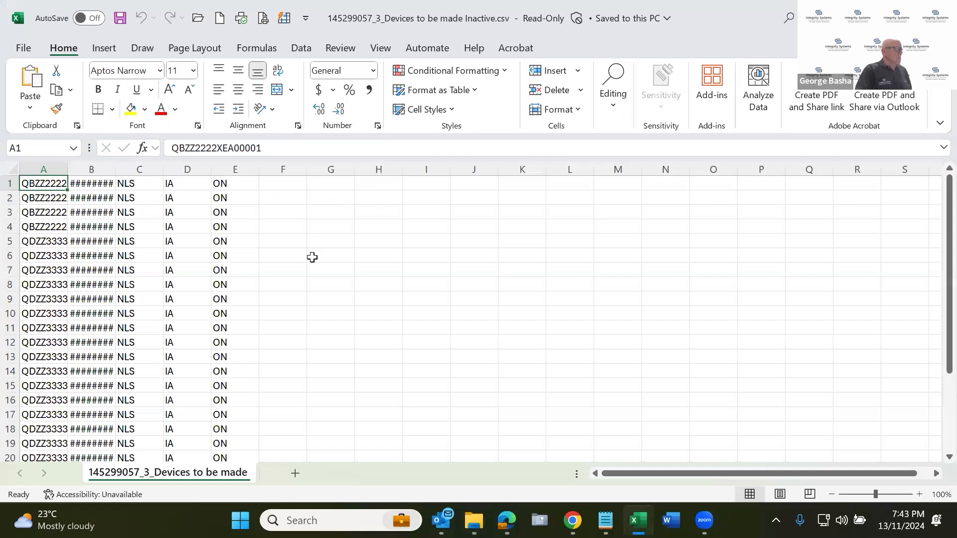
scroll(312, 257, down, 4)
click(34, 360)
drag(69, 163, 191, 170)
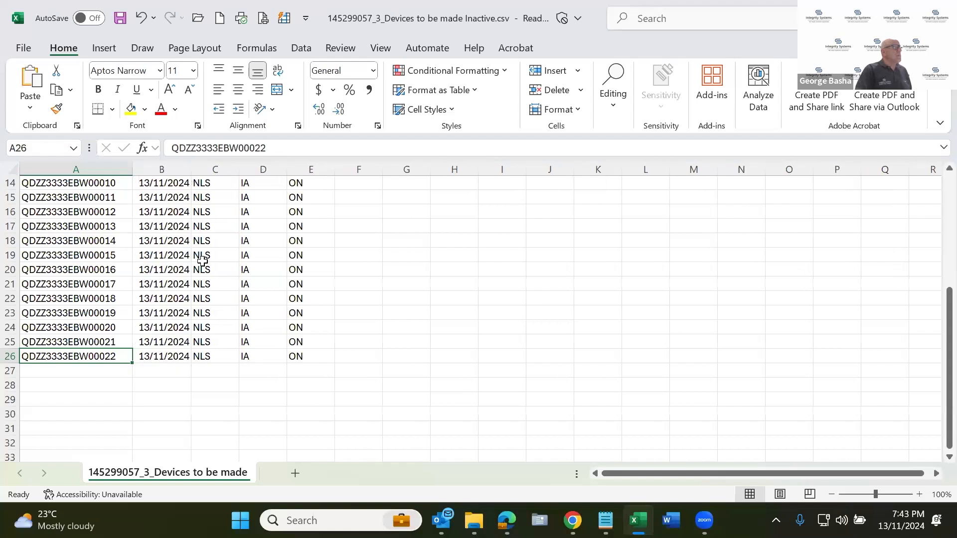
scroll(317, 277, up, 5)
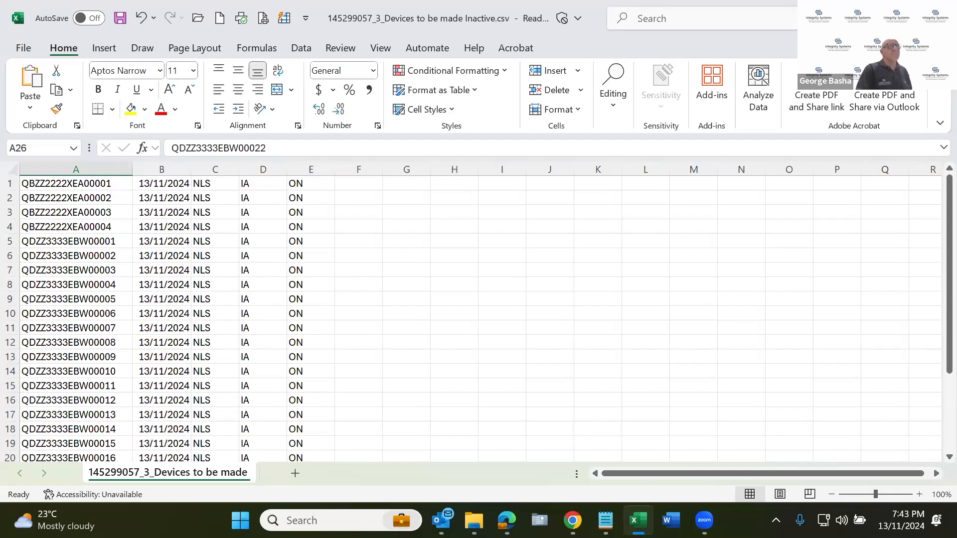
click(940, 16)
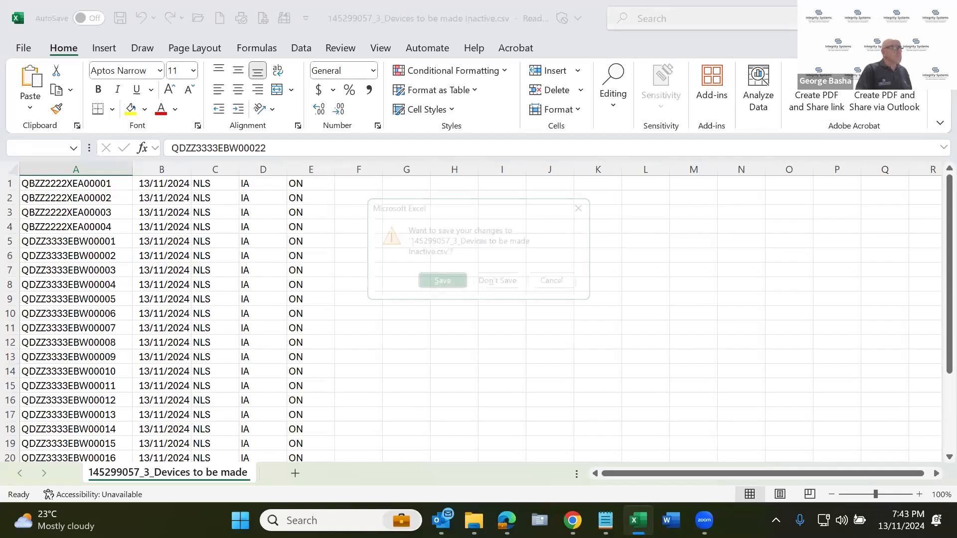
Open the Active devices - no action required file, widen its first two columns to read them, and close it without saving.
click(501, 282)
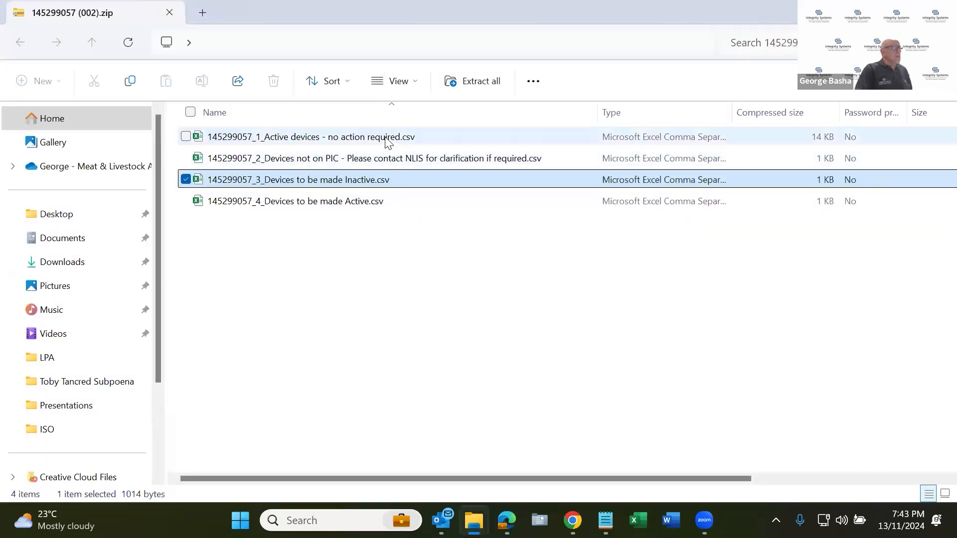
double_click(388, 138)
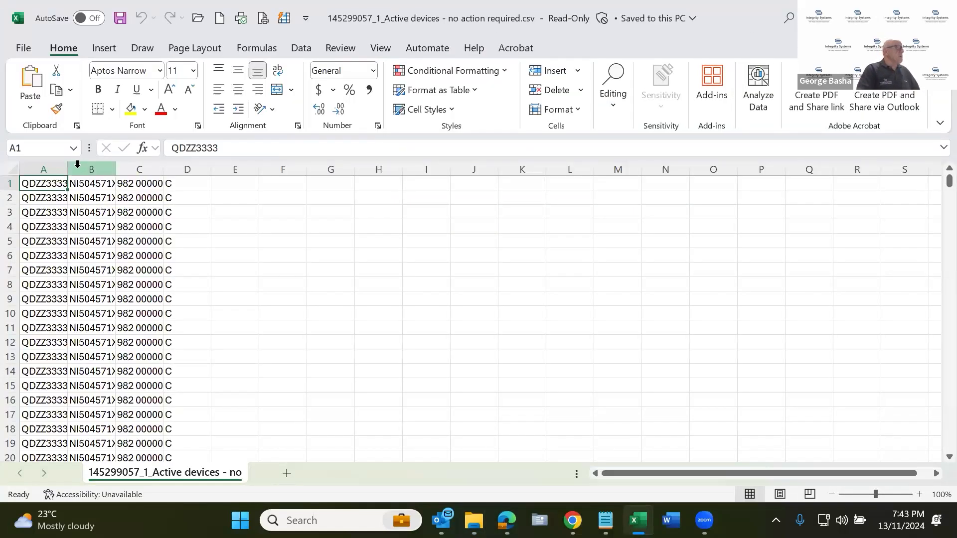
drag(67, 170, 80, 170)
drag(180, 183, 288, 170)
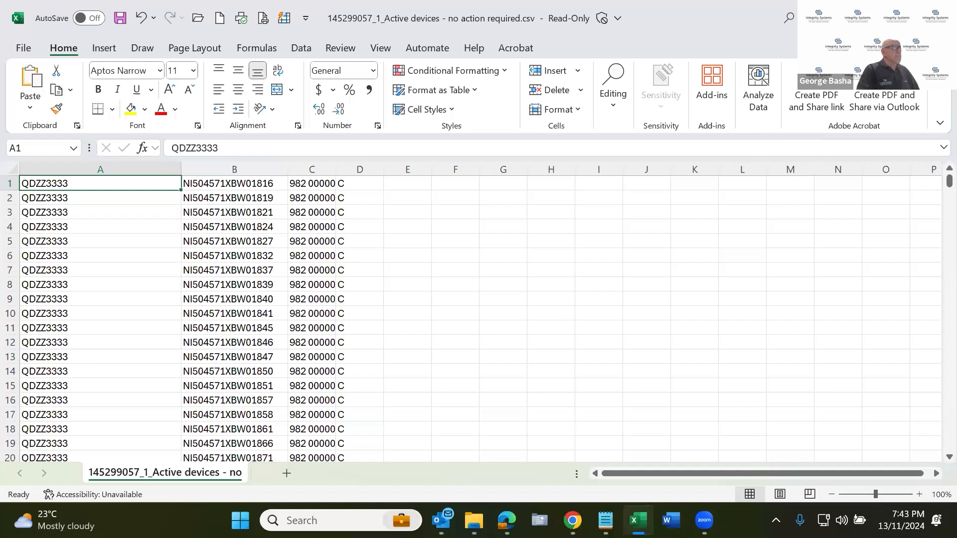
click(347, 182)
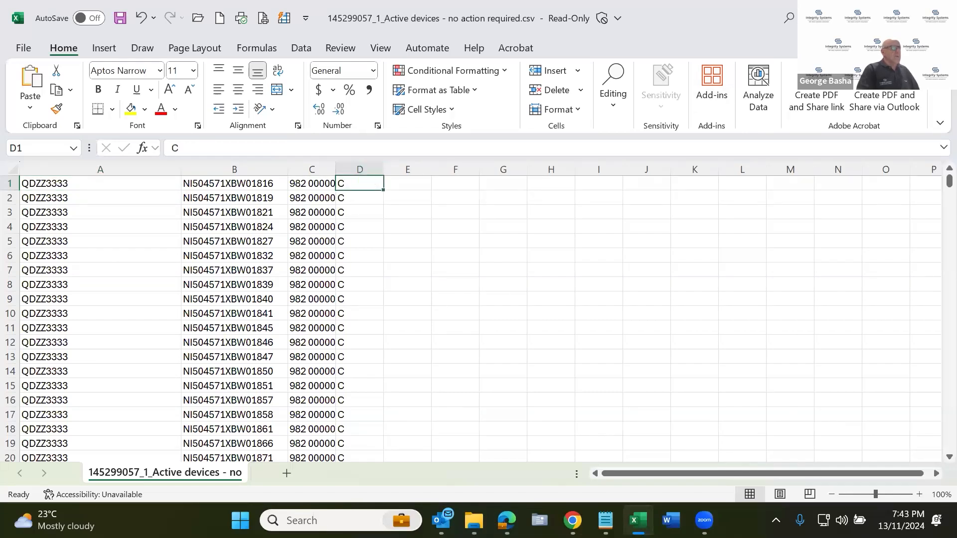
key(alt+F4)
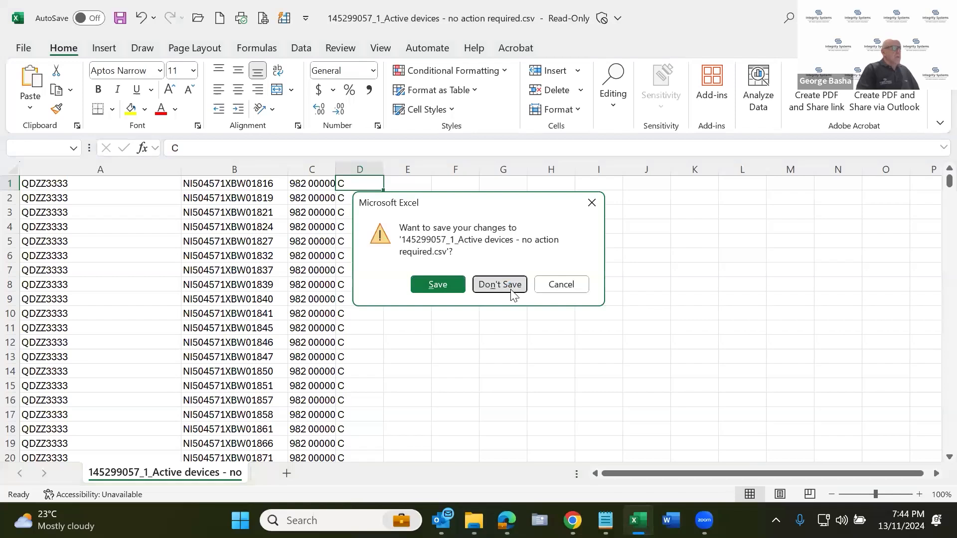
click(511, 288)
Open the Devices not on PIC file, widen its columns, review the rows, and highlight the tag IDs marked Transferred Off PIC.
double_click(355, 162)
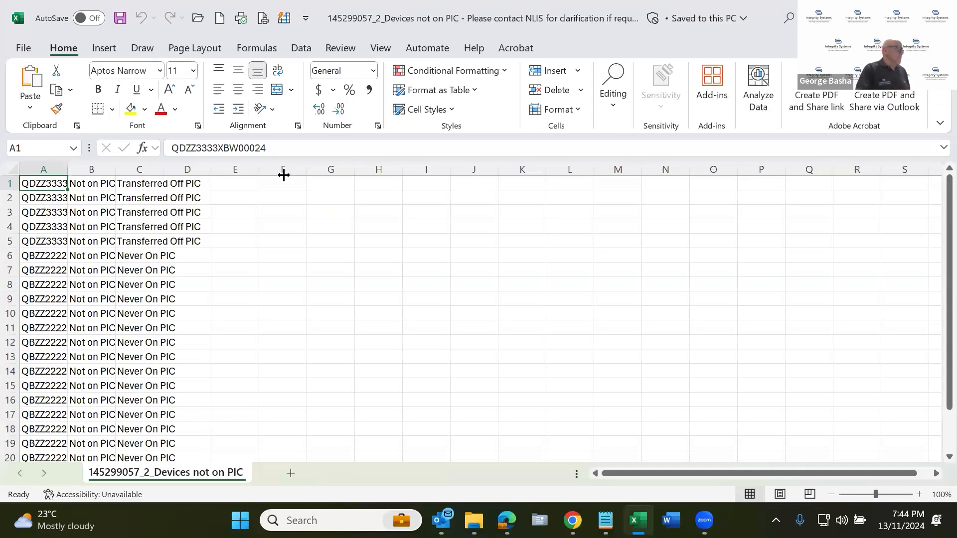
drag(71, 170, 363, 188)
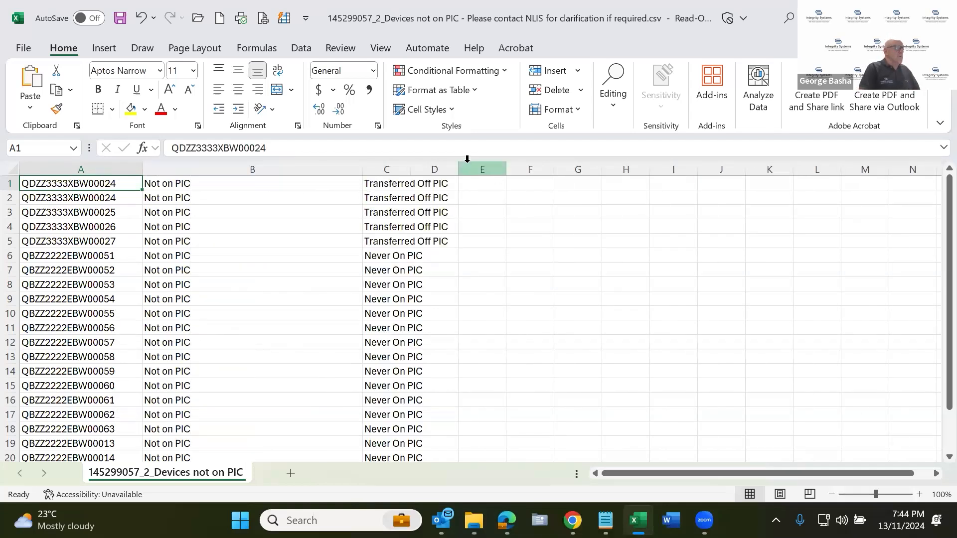
drag(459, 169, 510, 187)
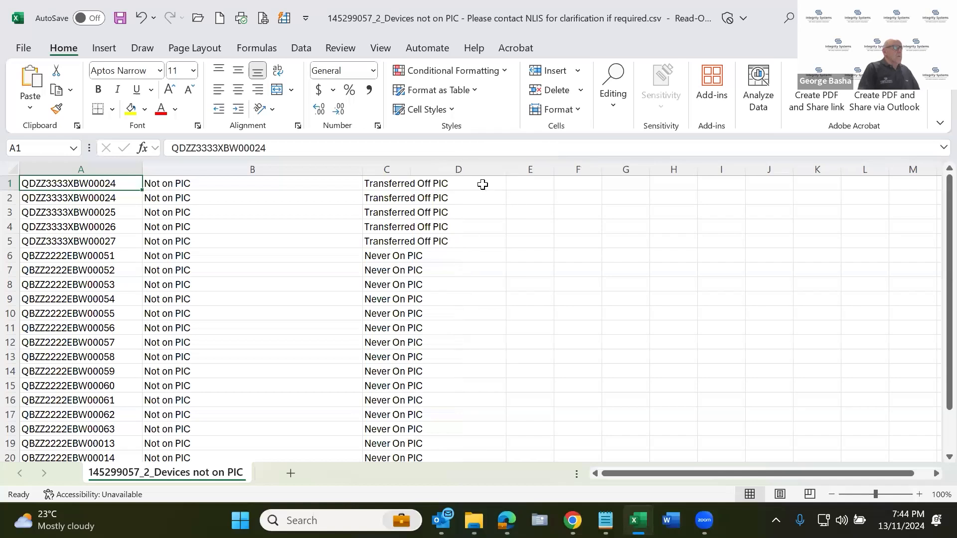
scroll(217, 234, down, 2)
scroll(218, 234, down, 1)
scroll(216, 229, up, 3)
click(395, 184)
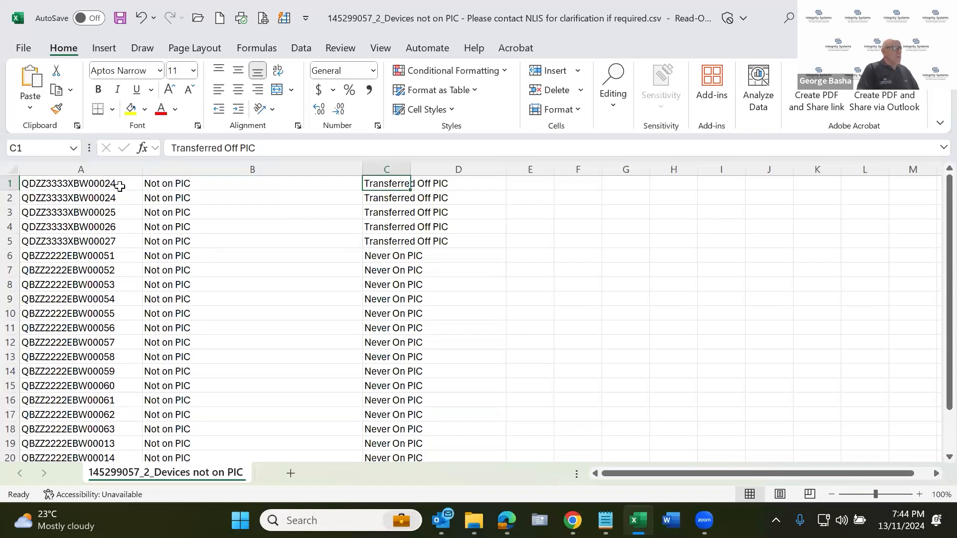
drag(119, 184, 127, 238)
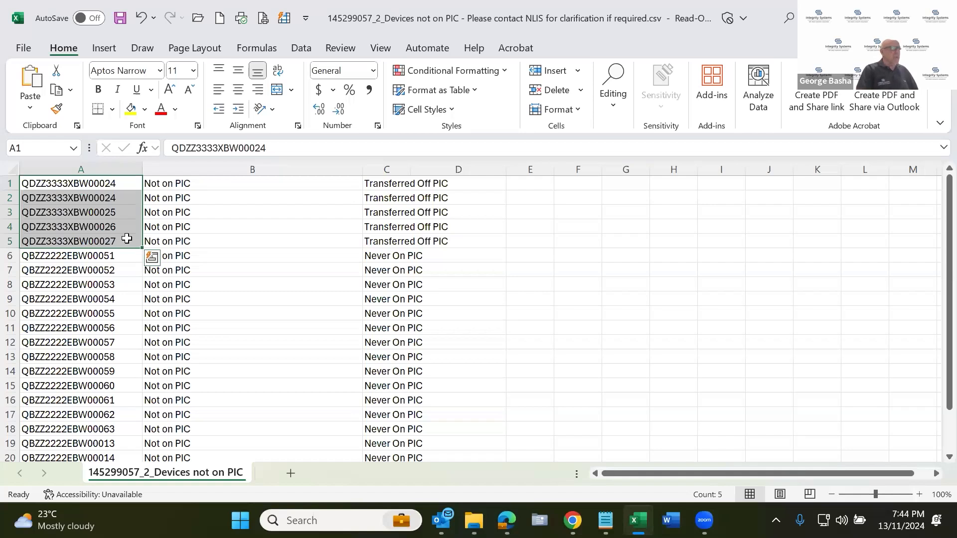
Copy the tag IDs of all devices marked Never On PIC, from cell A6 to A22.
scroll(286, 267, down, 1)
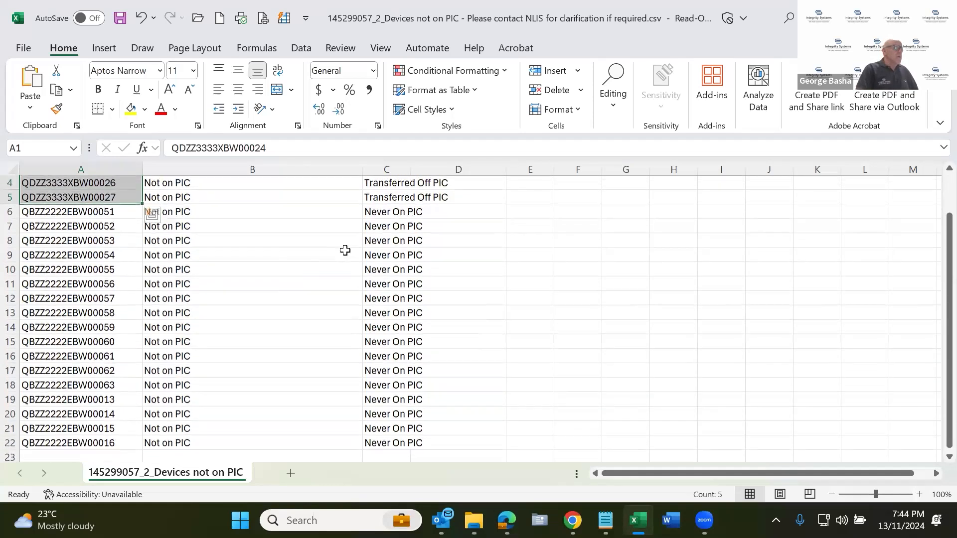
click(385, 214)
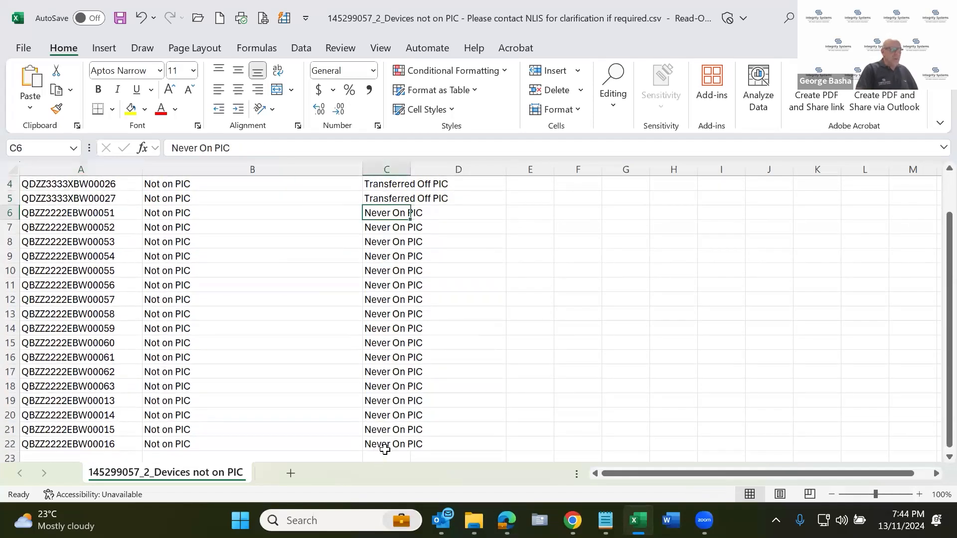
shift+click(385, 450)
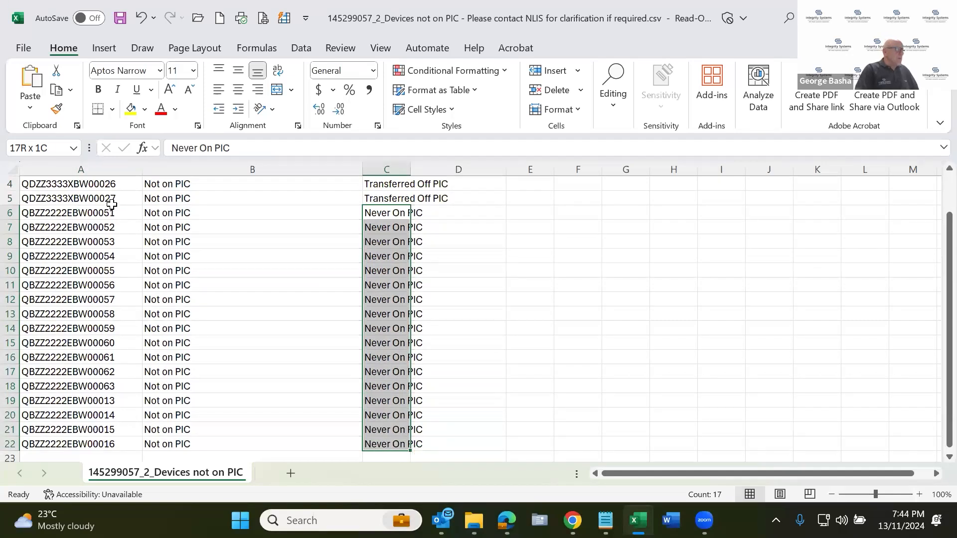
drag(75, 213, 92, 443)
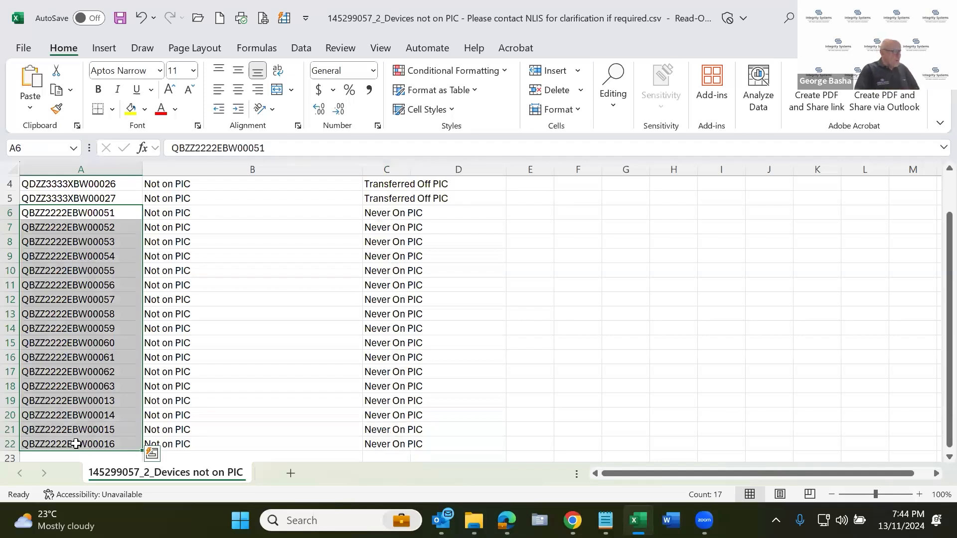
key(ctrl+c)
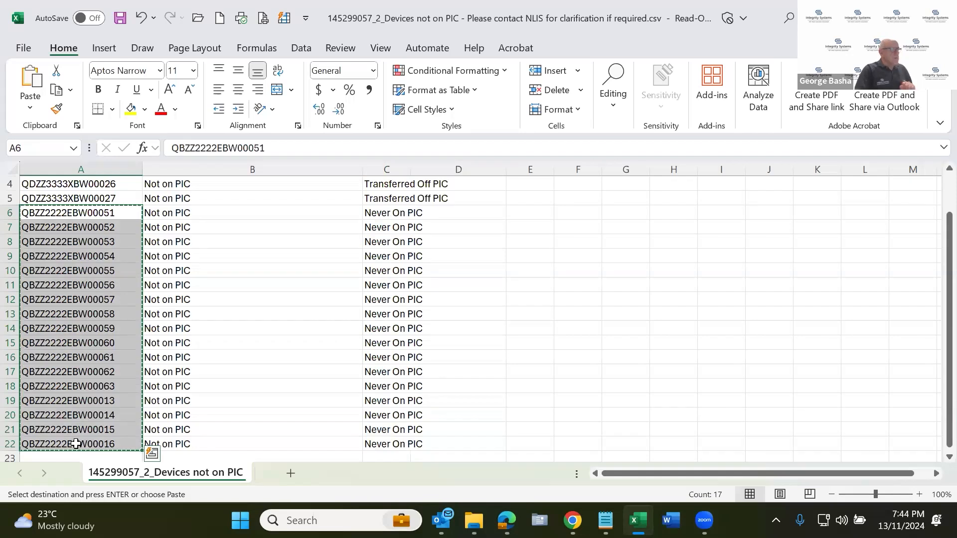
Switch to NLIS in Edge and open the Livestock moved onto my property transaction for cattle from the home page.
mouse_move(506, 520)
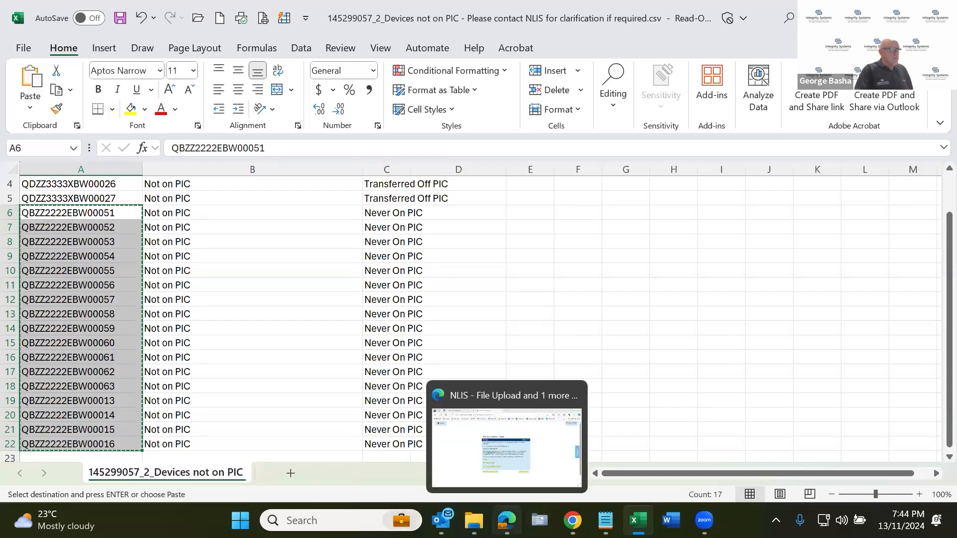
click(504, 468)
click(62, 97)
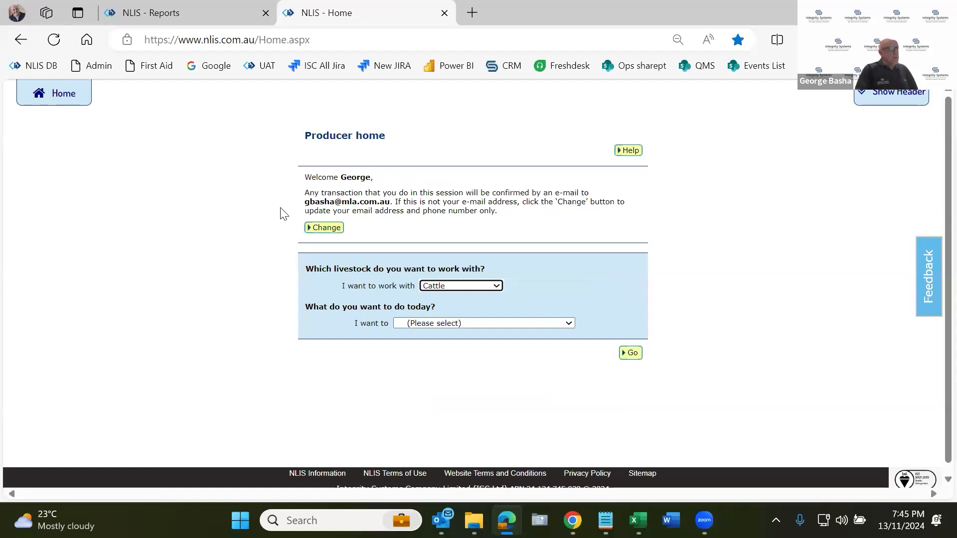
click(478, 324)
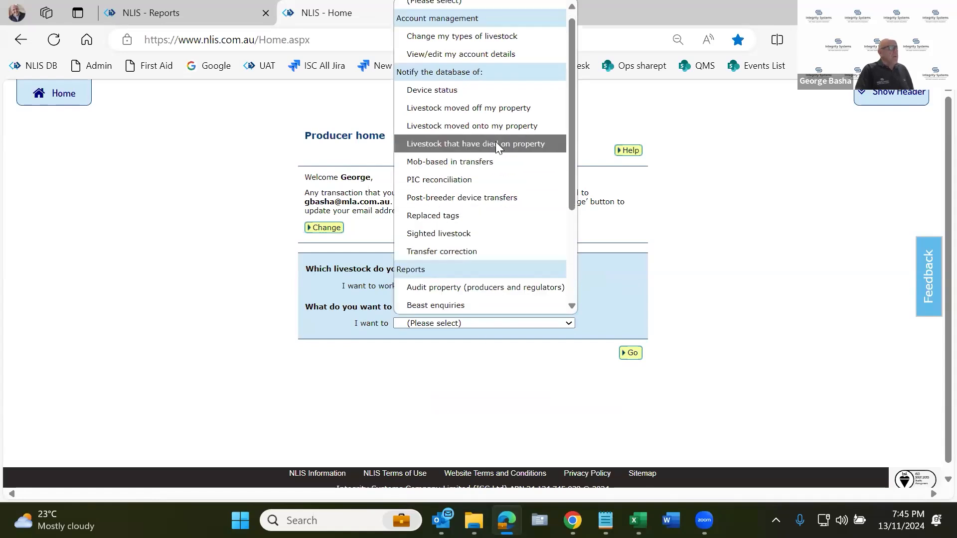
click(492, 127)
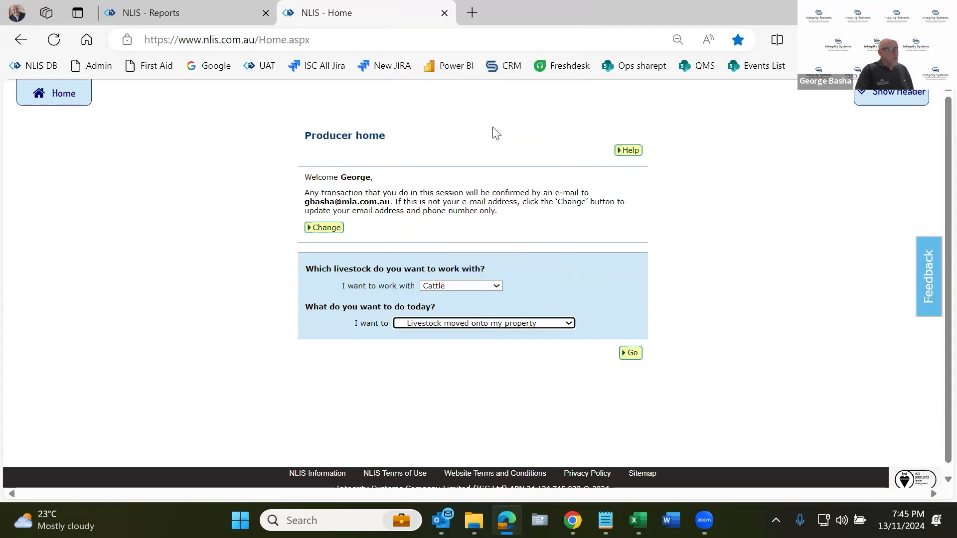
click(632, 354)
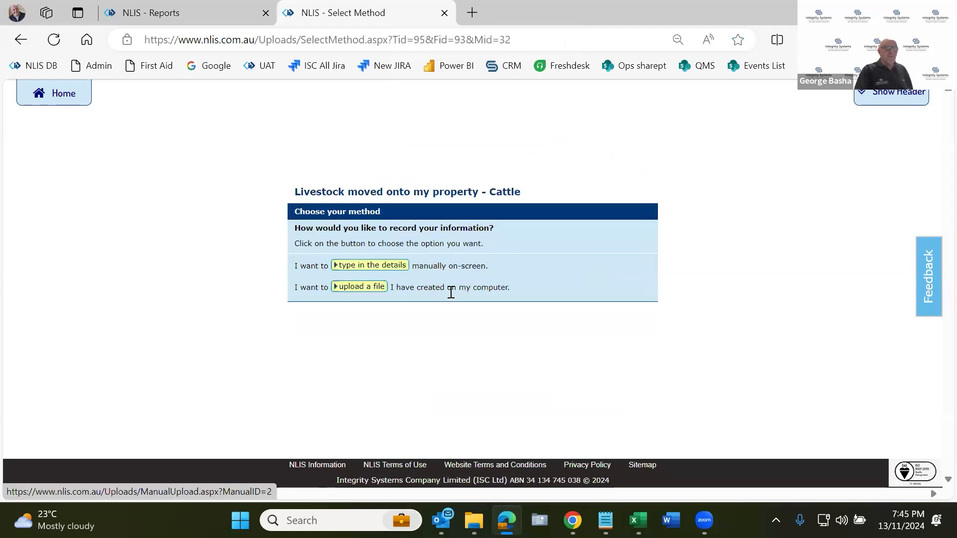
Choose to enter the movement details manually on-screen and paste the copied tag IDs as the livestock to move.
click(388, 266)
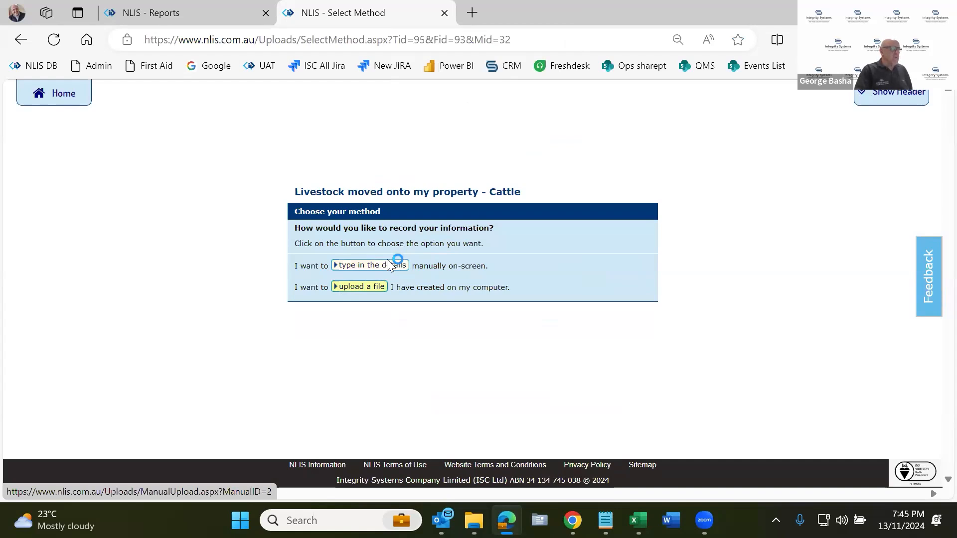
click(227, 259)
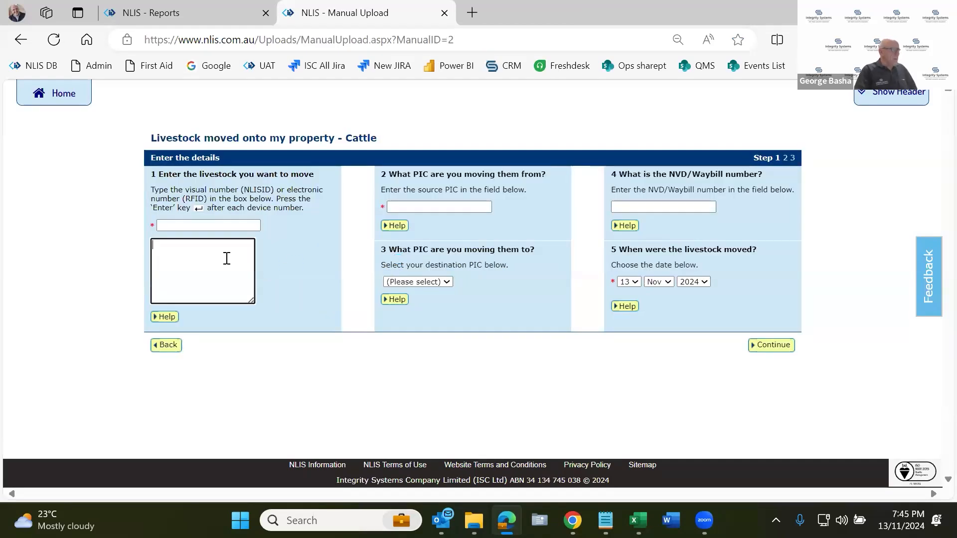
key(ctrl+v)
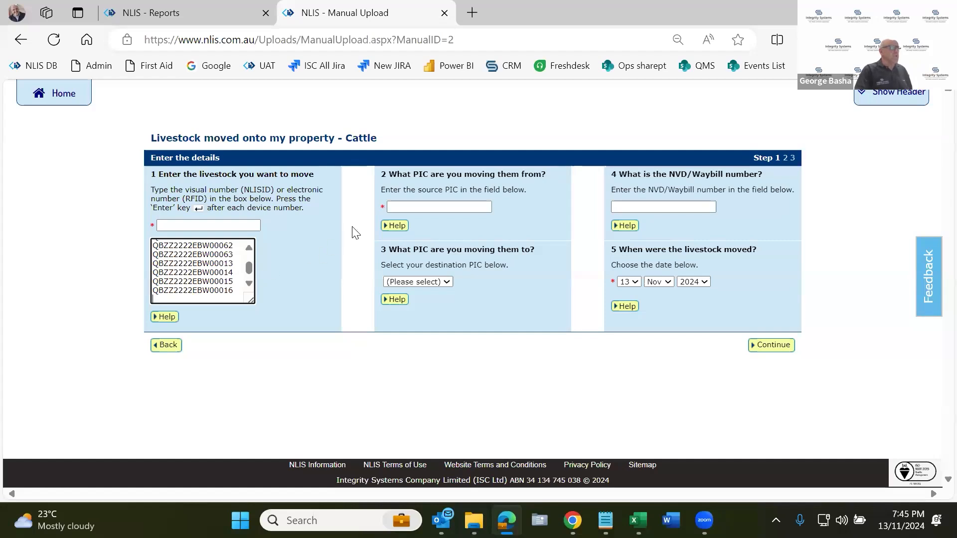
Try to enter ???????? as the source PIC.
click(415, 222)
text(????????)
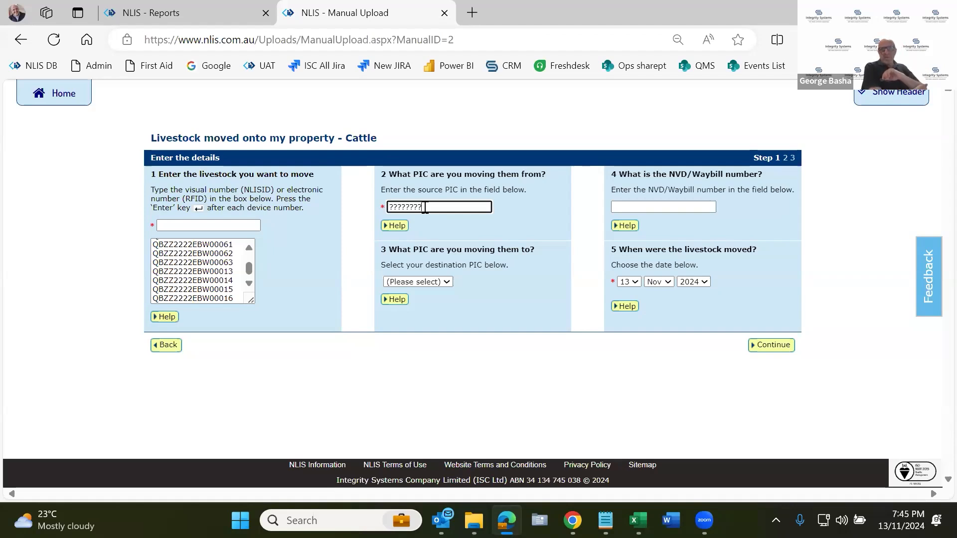
click(189, 244)
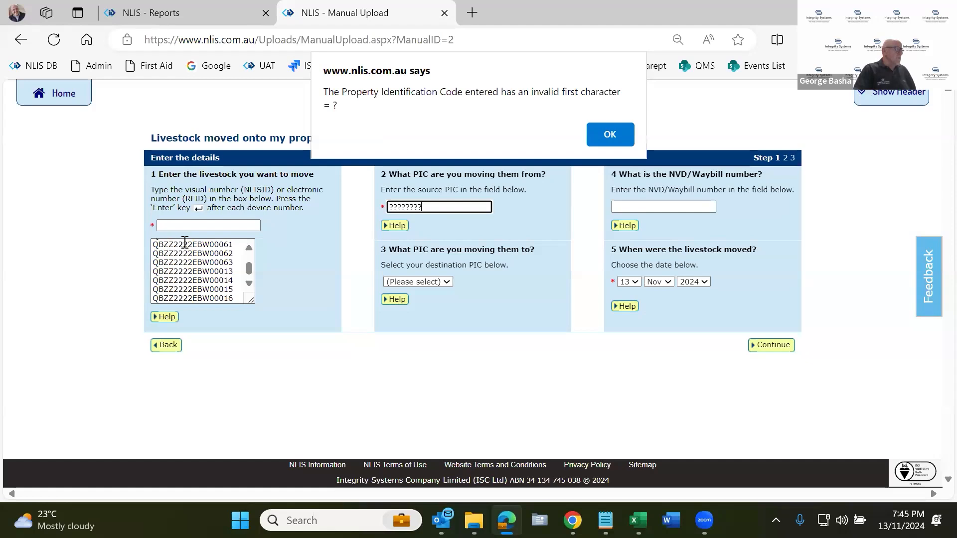
key(Return)
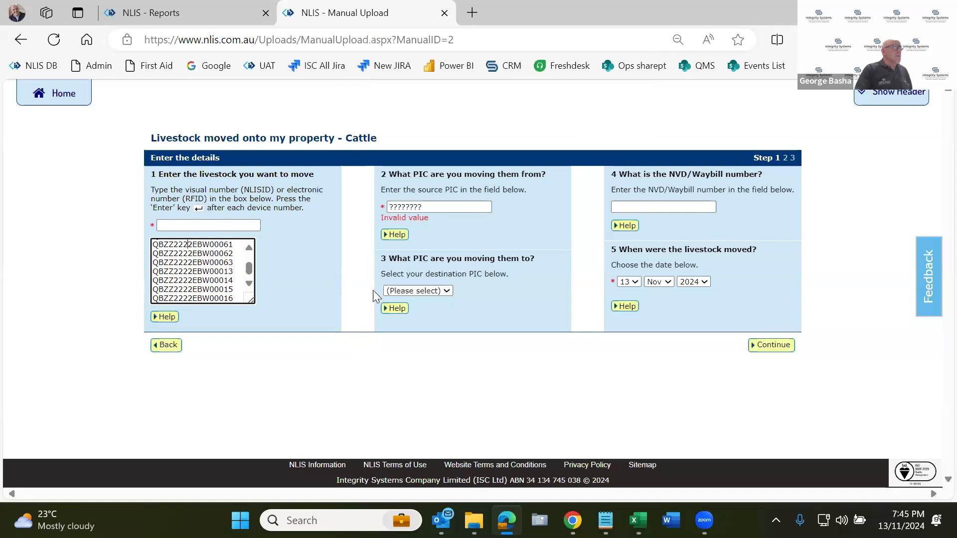
Select qdzz3333 as the destination PIC and fill in 11111111 as the NVD/Waybill number.
click(425, 290)
click(430, 321)
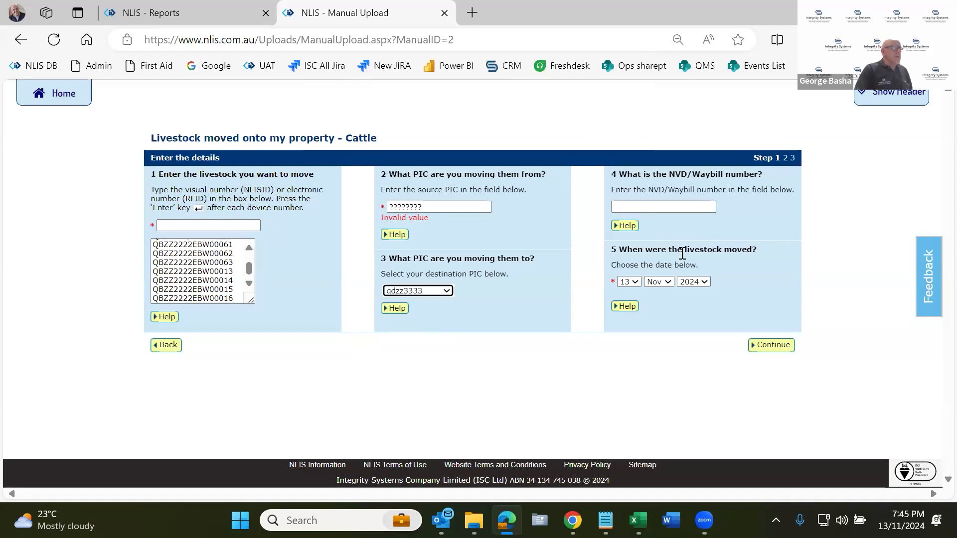
click(680, 208)
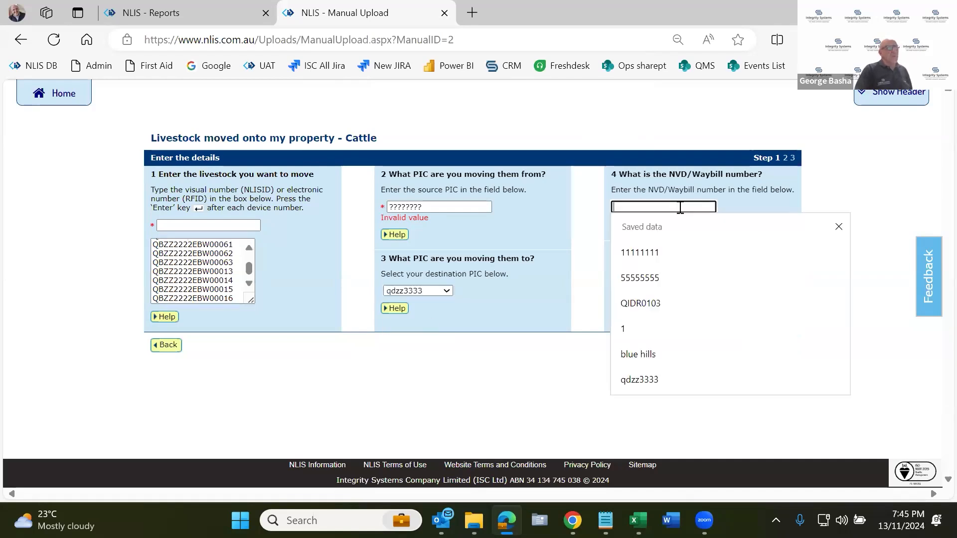
click(667, 252)
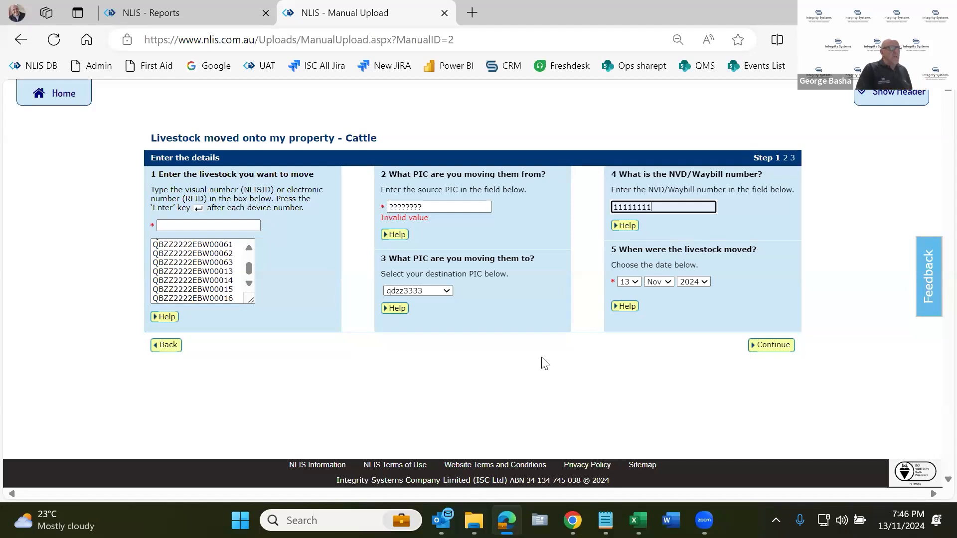
Set the source PIC to QBZZ2222.
click(434, 208)
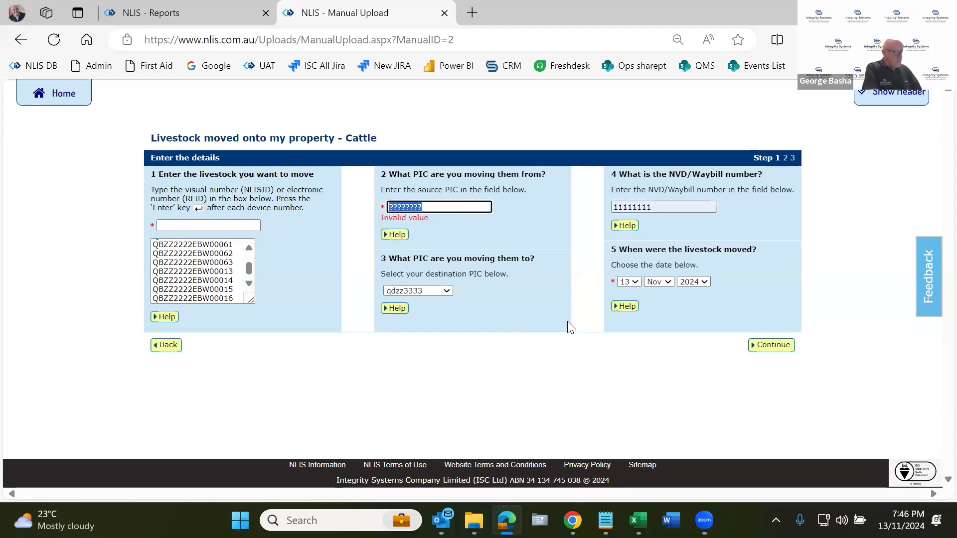
text(qbzz2222)
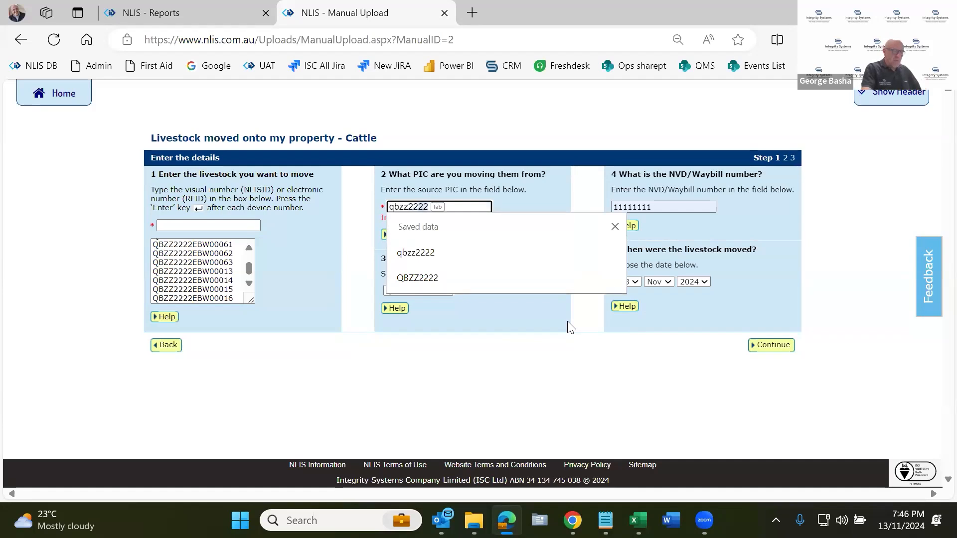
click(453, 277)
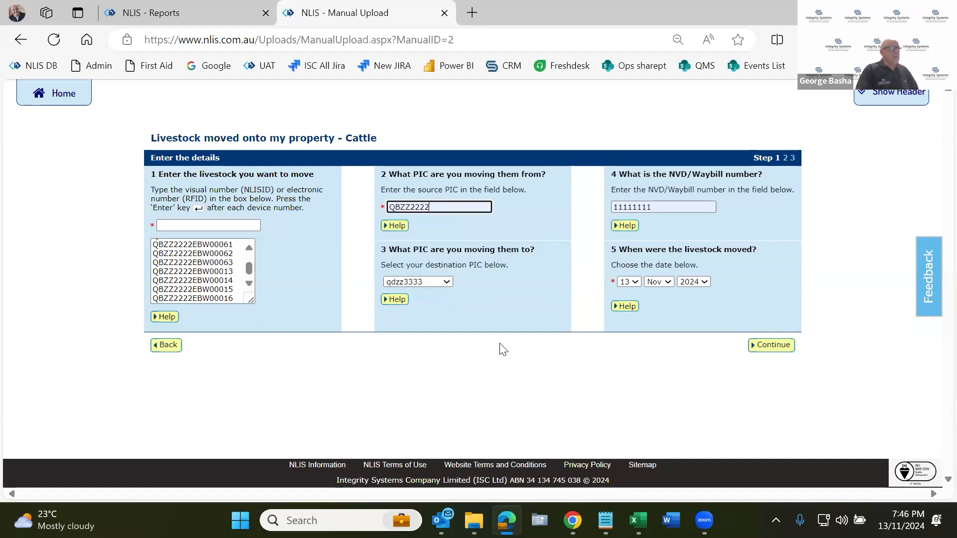
Continue to the movement's confirmation page and check the source PIC and the listed tag IDs.
click(783, 346)
scroll(547, 207, down, 2)
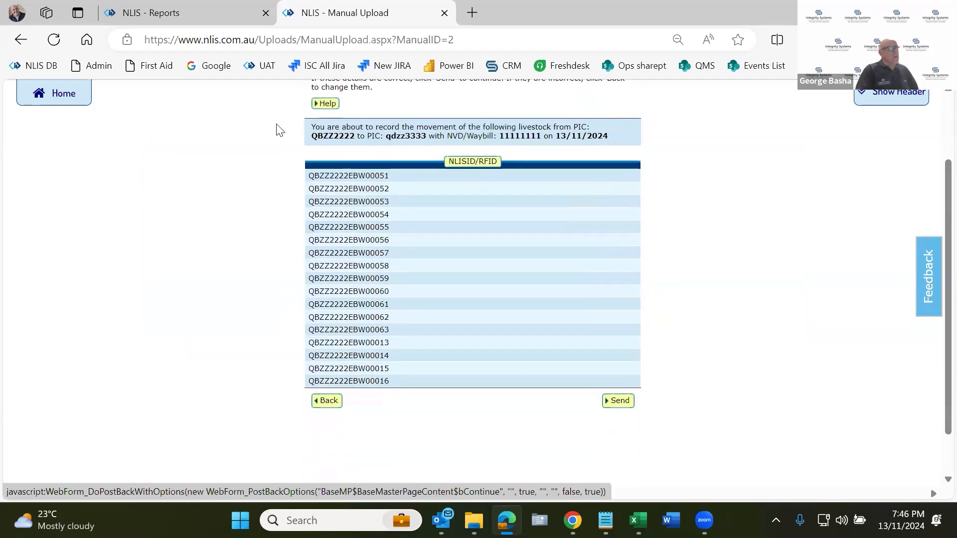
double_click(329, 135)
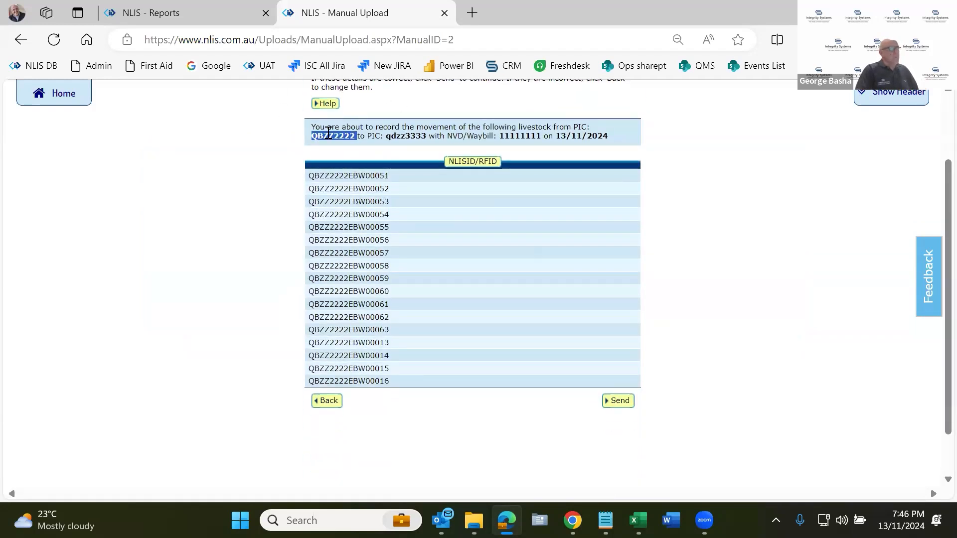
click(498, 303)
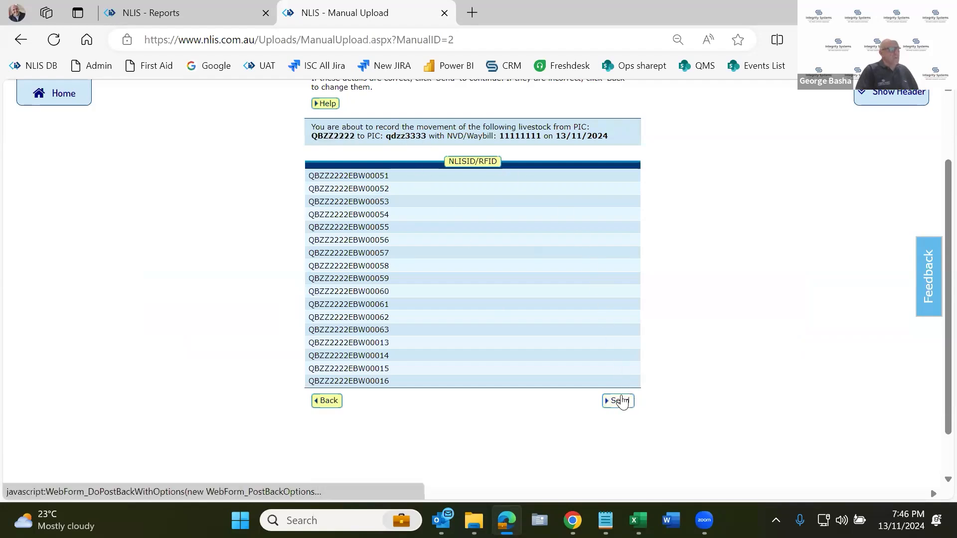
Send the livestock movement to the database and check the producer livestock transfer in the transaction history for 13 Nov 2024.
click(622, 402)
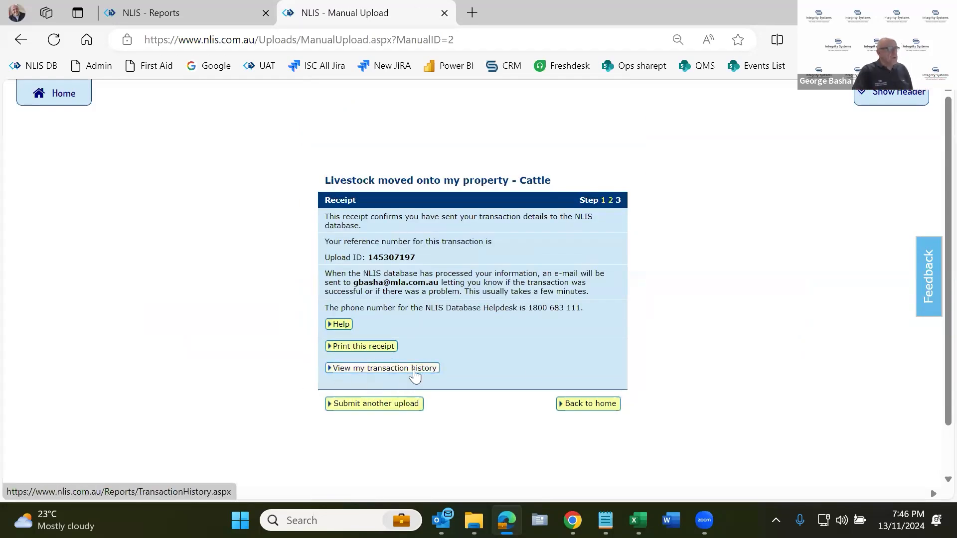
click(381, 369)
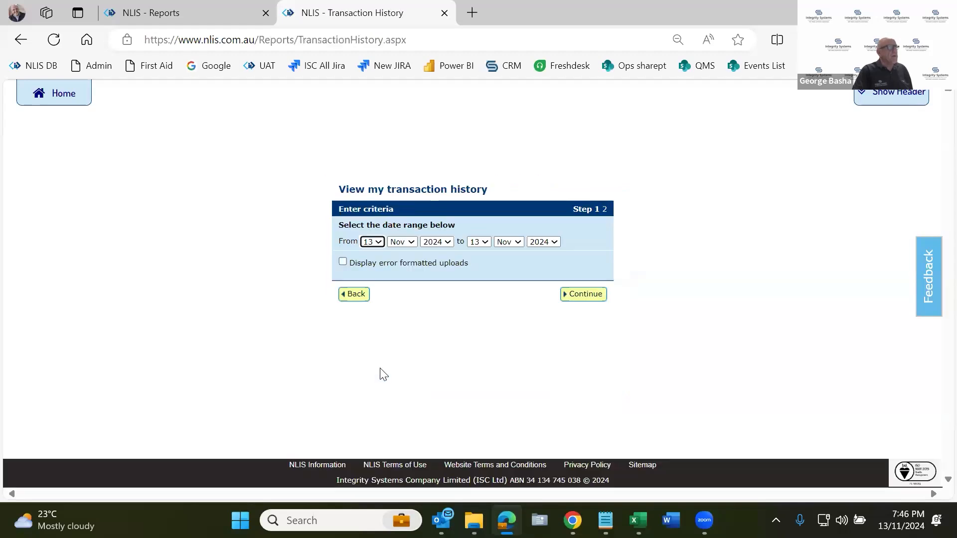
click(580, 295)
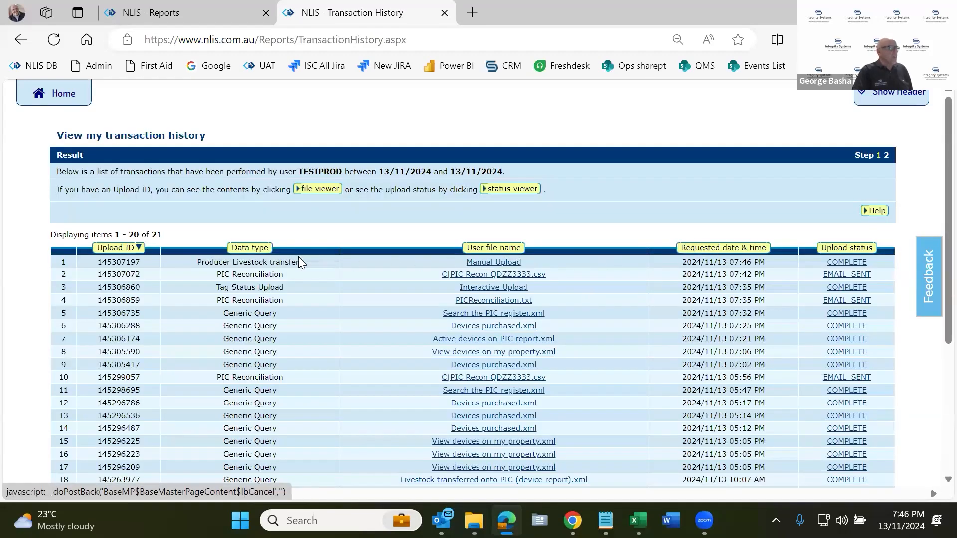
drag(298, 265, 247, 263)
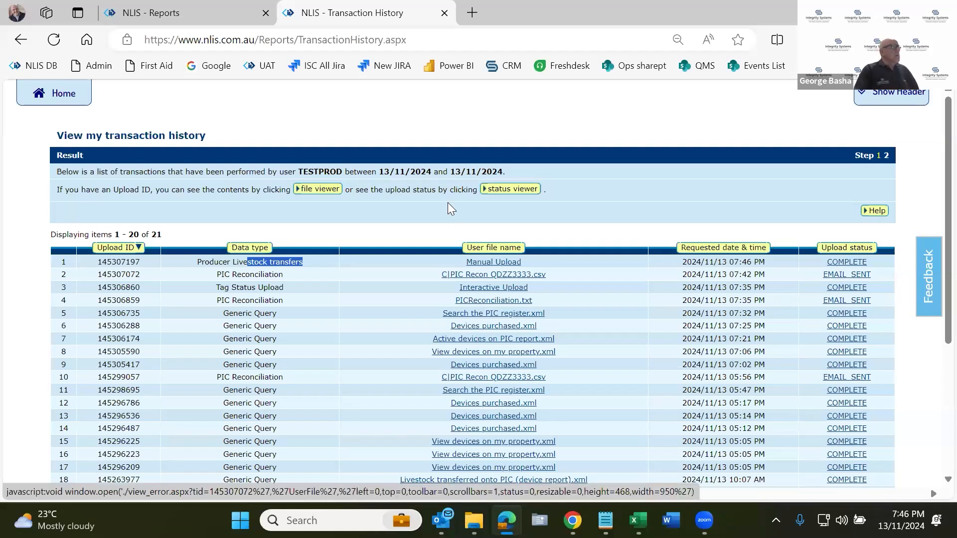
Return to the producer home page, switch to Outlook's PIC reconciliation result email, open its zip attachment and select the "Devices to be made Inactive" file.
click(63, 94)
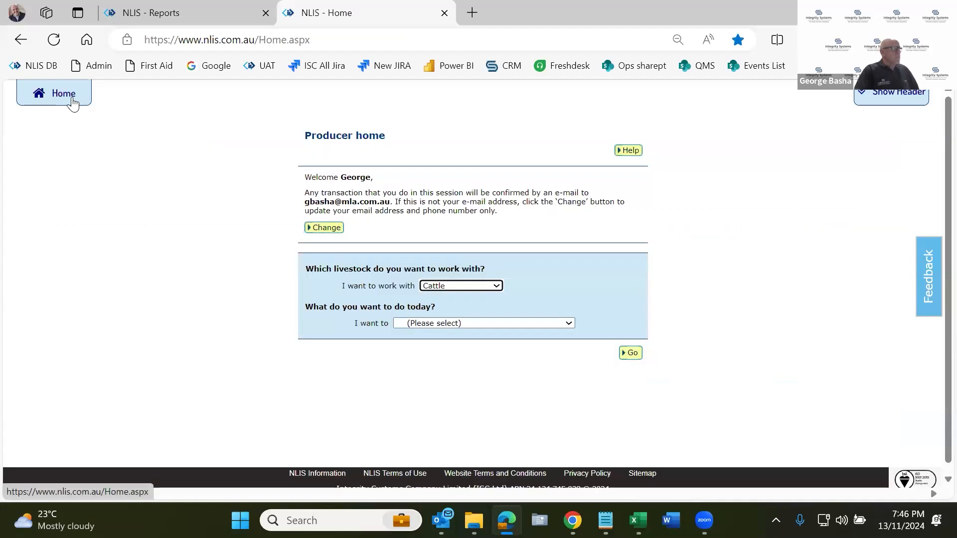
click(521, 324)
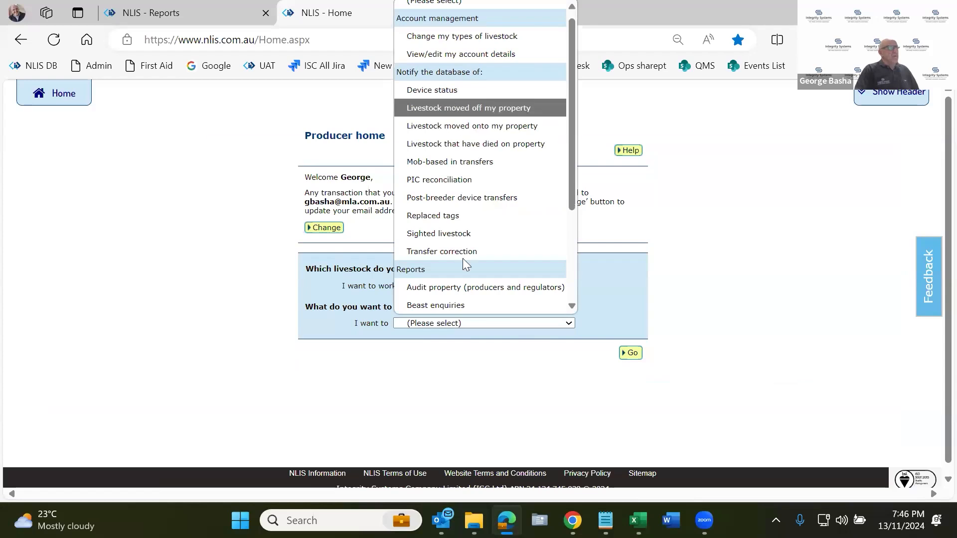
mouse_move(474, 521)
mouse_move(441, 521)
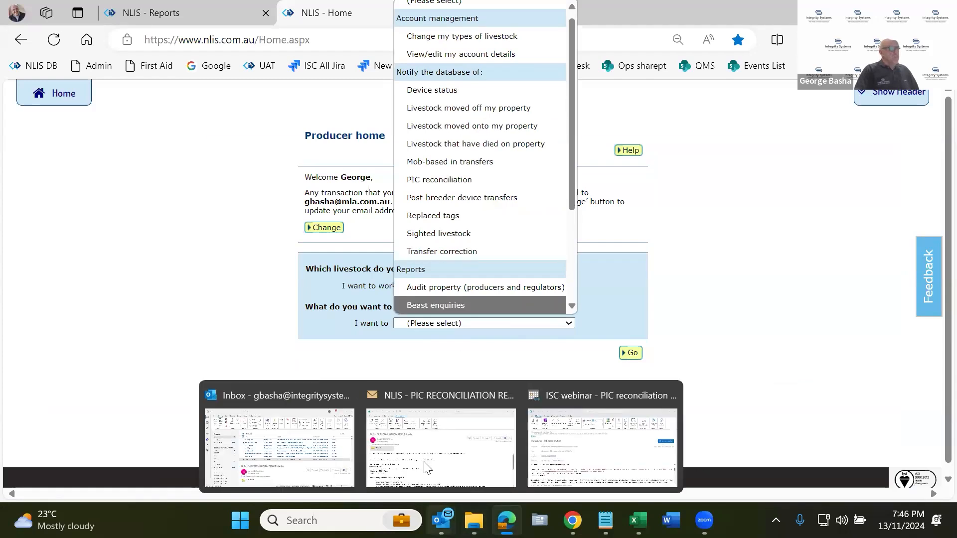
click(439, 433)
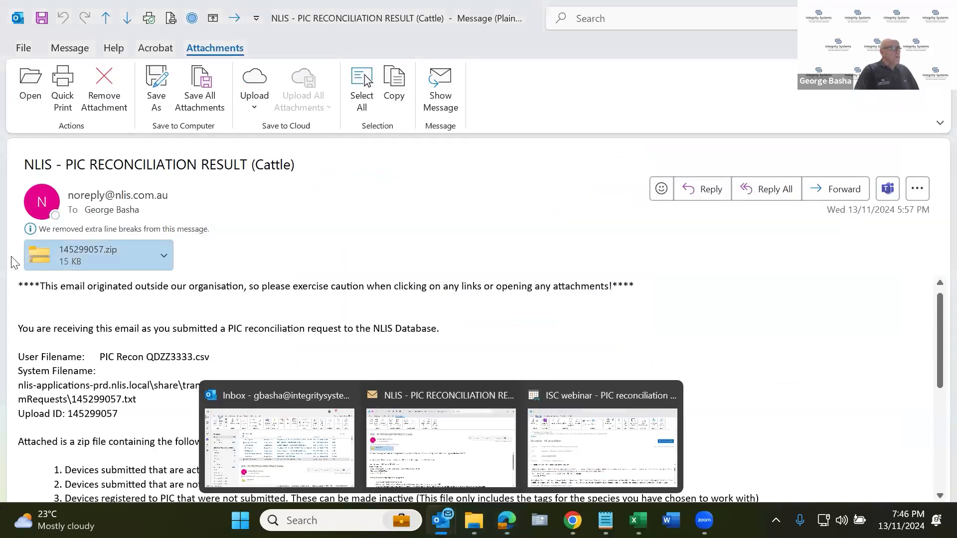
double_click(59, 247)
click(407, 298)
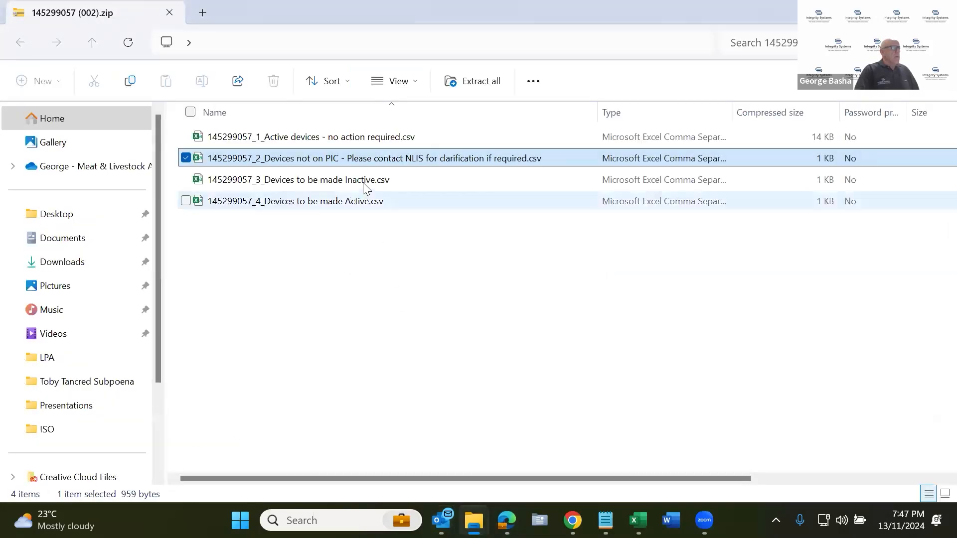
click(363, 180)
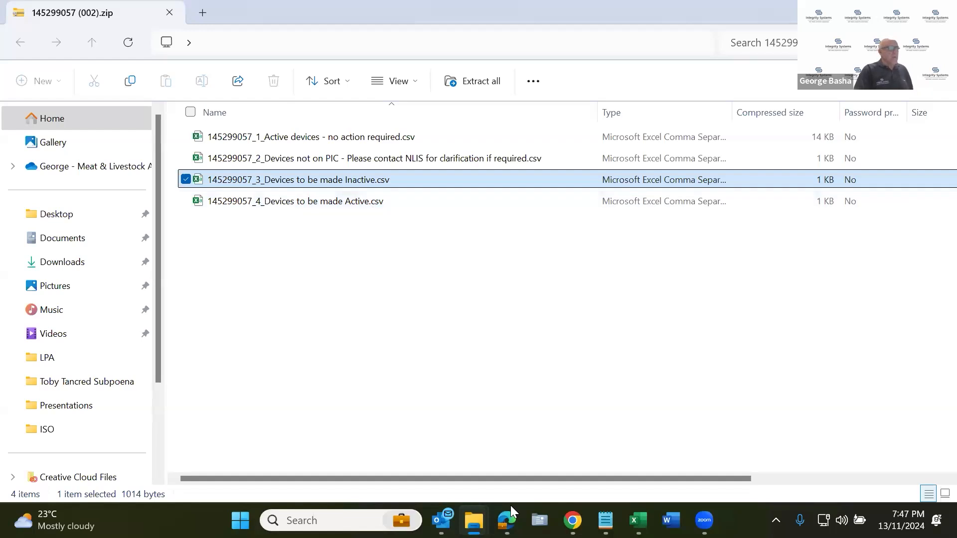
mouse_move(510, 507)
click(487, 442)
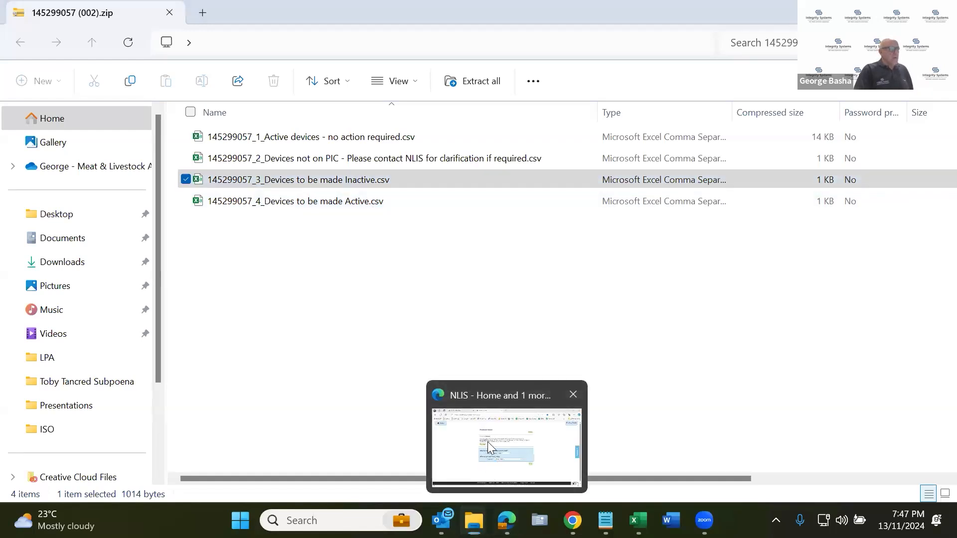
click(490, 320)
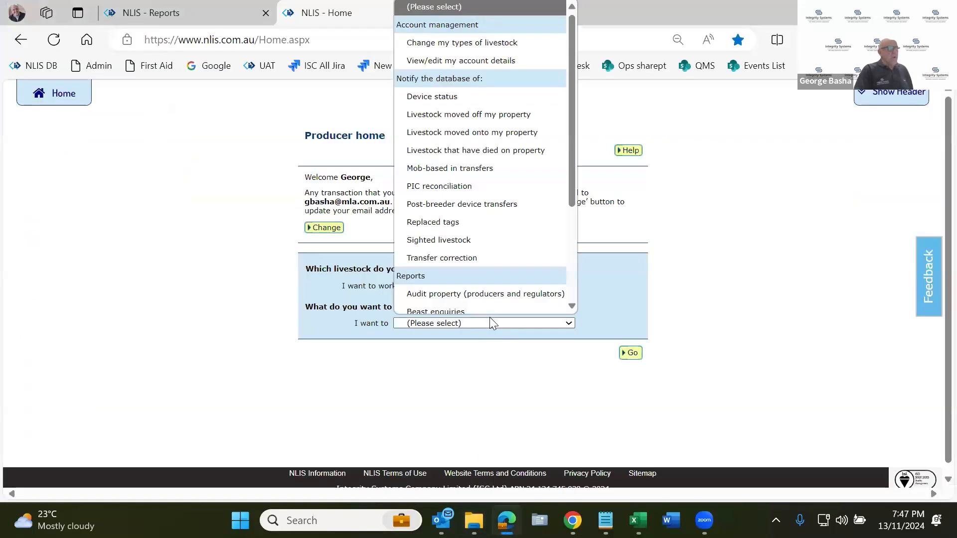
click(461, 90)
click(629, 354)
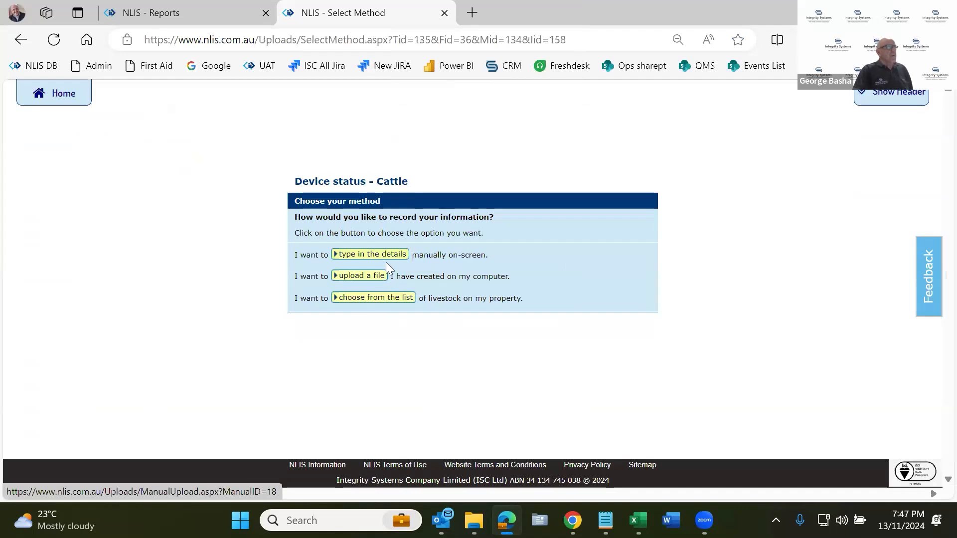
click(374, 274)
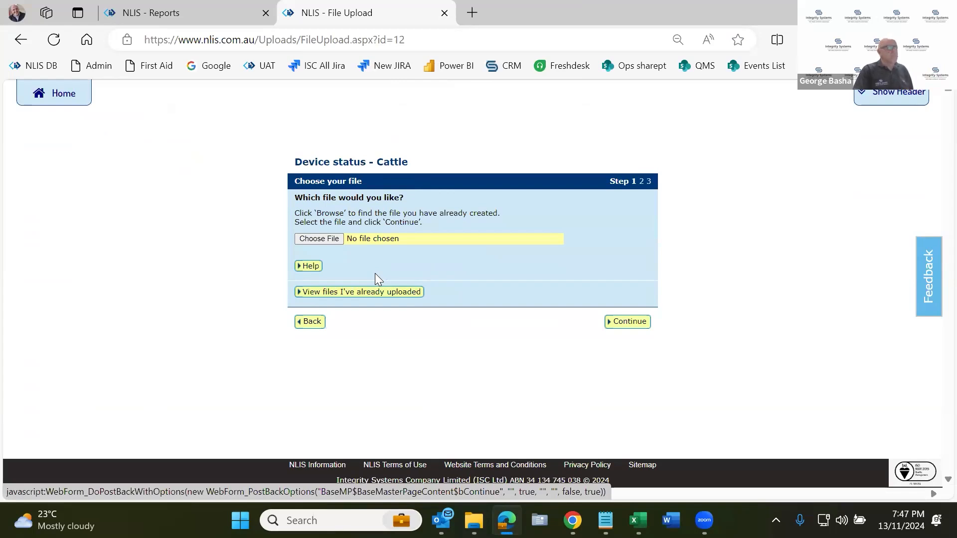
mouse_move(441, 520)
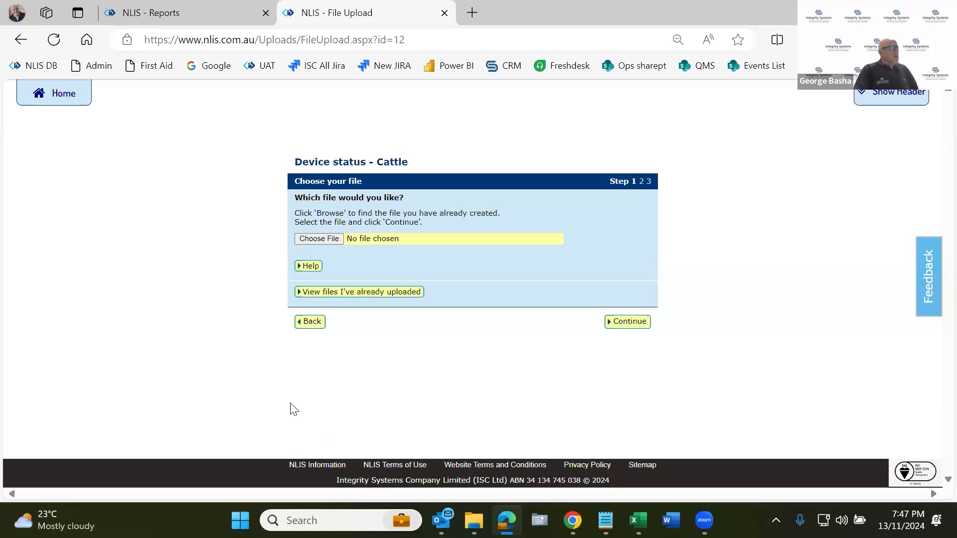
click(74, 102)
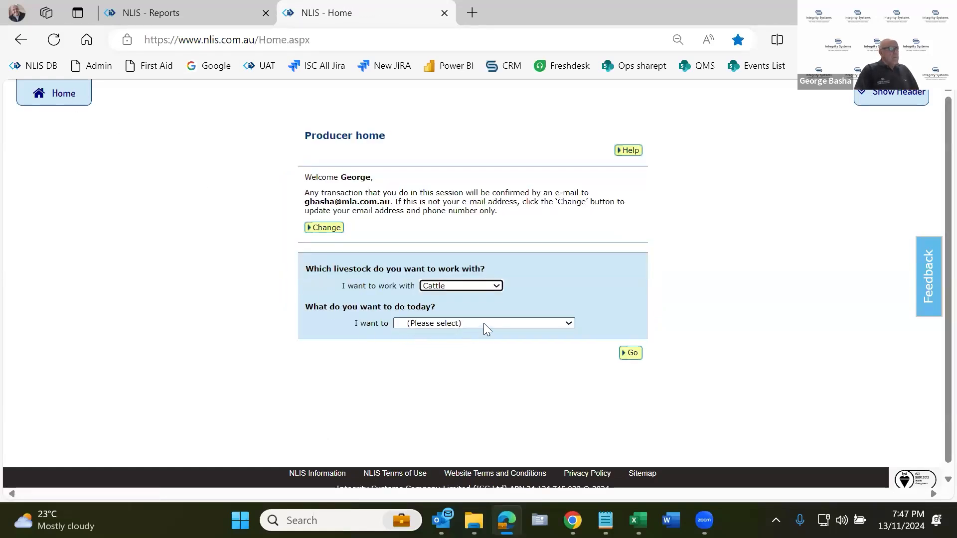
Start a Device status notification for cattle from the producer home page.
click(483, 323)
scroll(493, 298, down, 2)
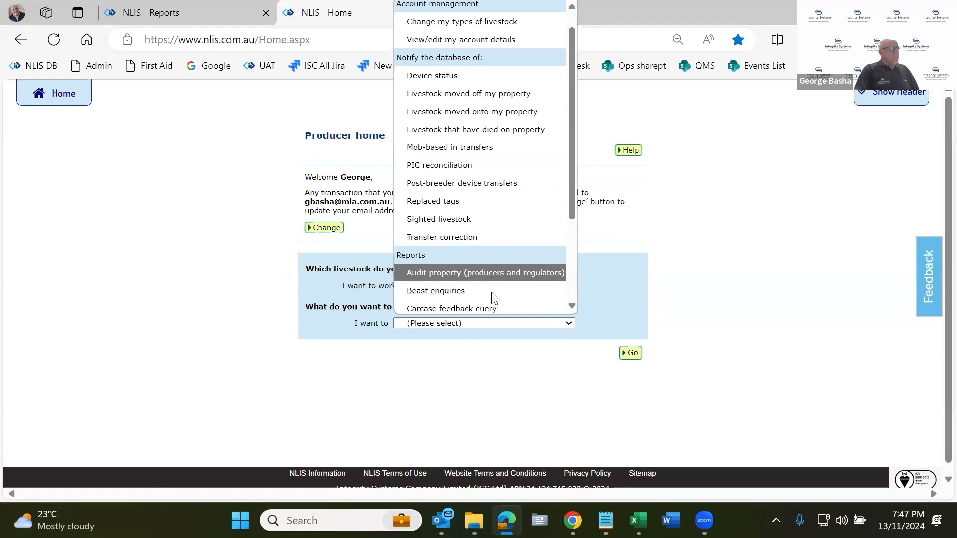
scroll(499, 227, up, 2)
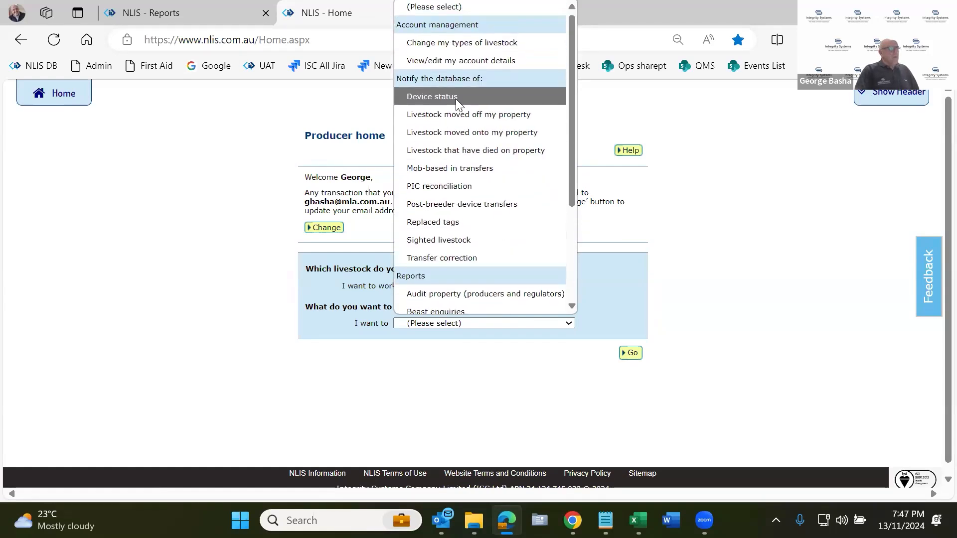
click(456, 98)
click(631, 353)
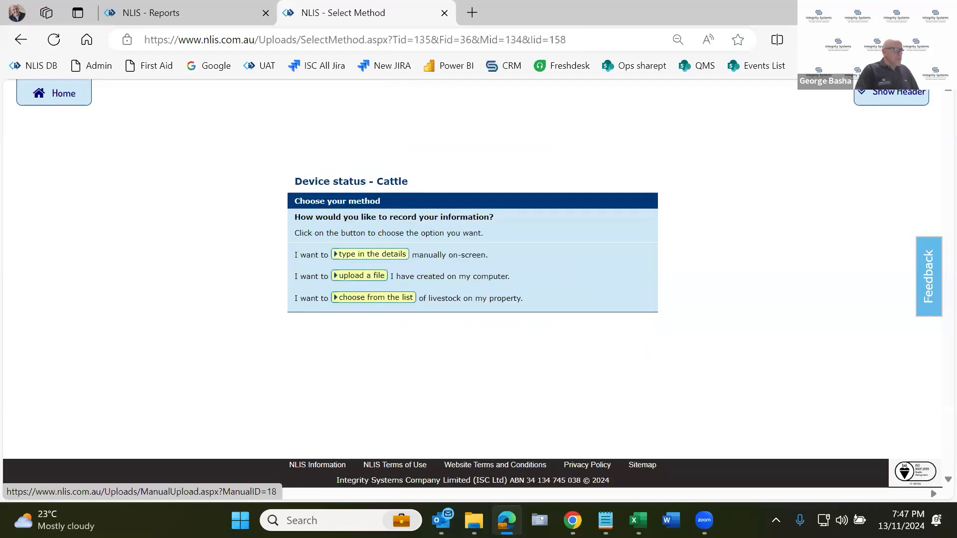
Copy 145299057_3_Devices to be made Inactive.csv from the zip in File Explorer into the Documents folder and check it there.
mouse_move(474, 520)
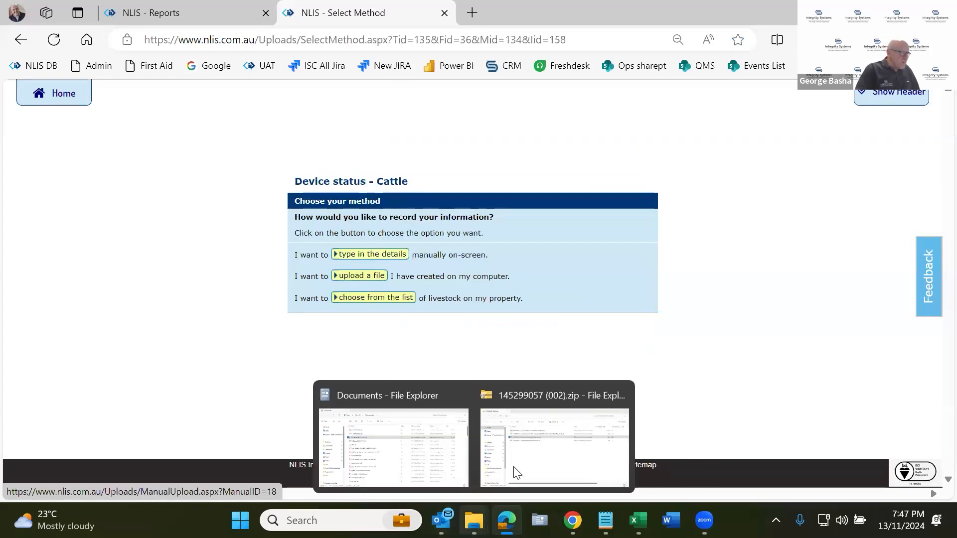
click(515, 471)
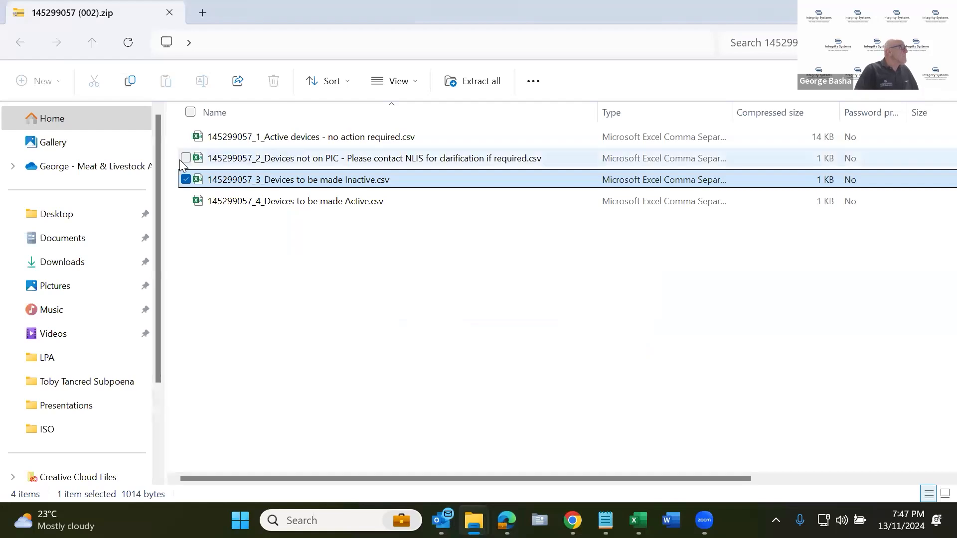
drag(201, 183, 58, 241)
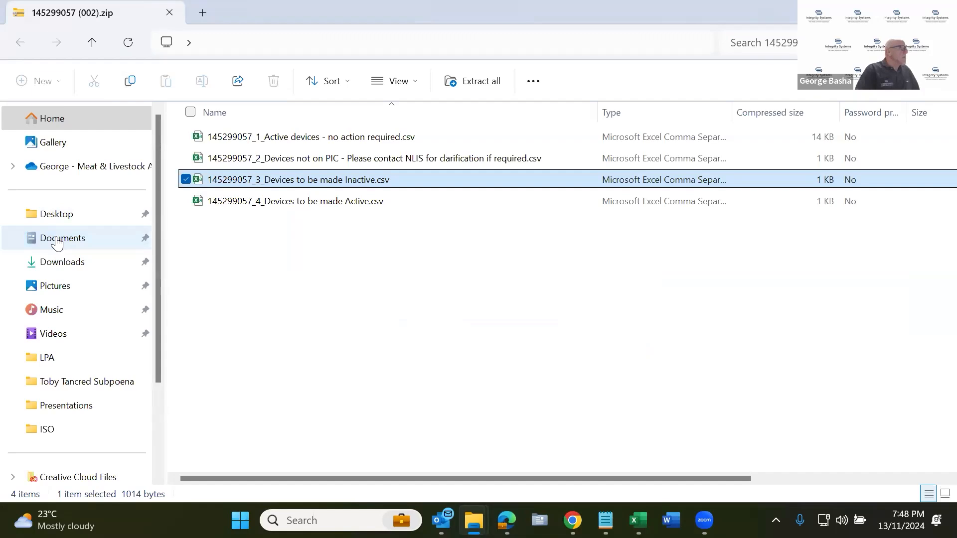
click(57, 241)
click(604, 112)
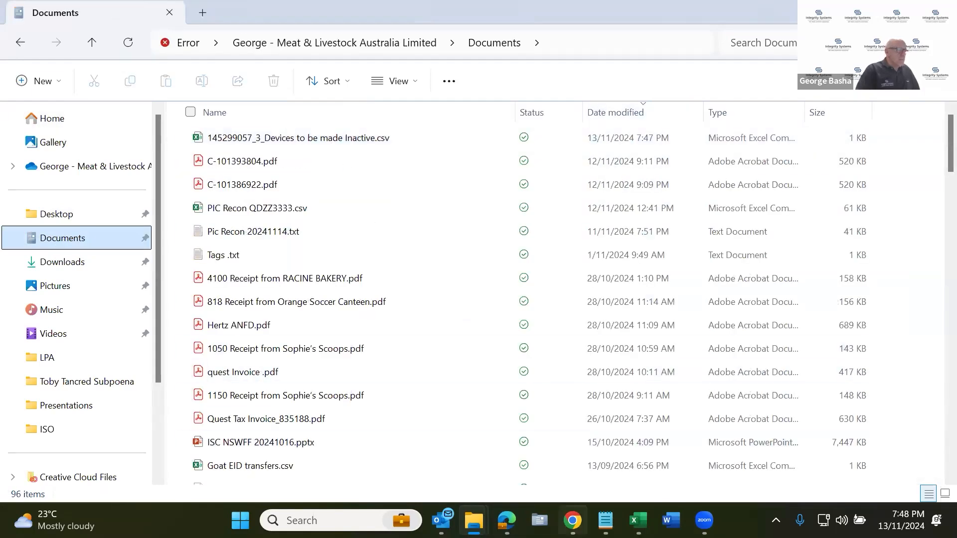
Upload 145299057_3_Devices to be made Inactive.csv from Documents as the cattle device status file in NLIS and send it.
click(507, 520)
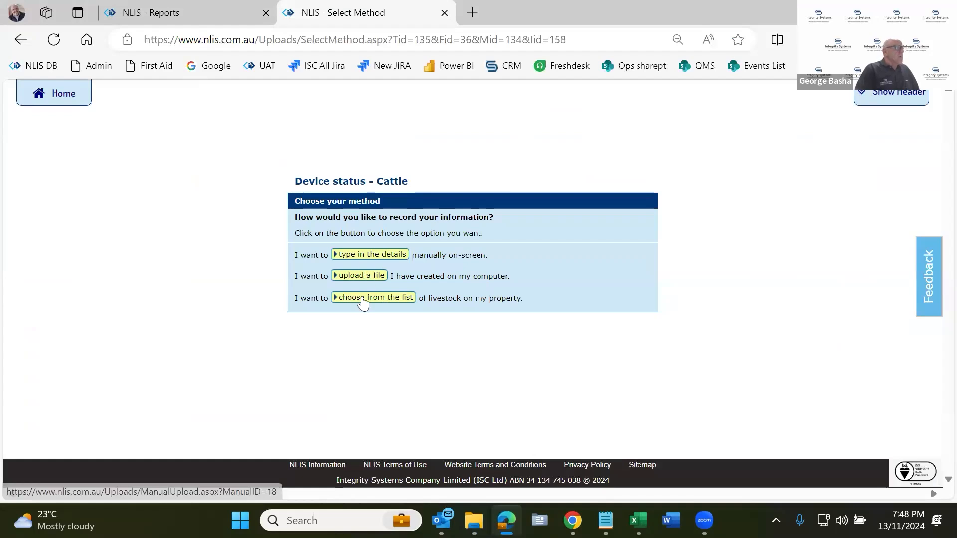
click(360, 279)
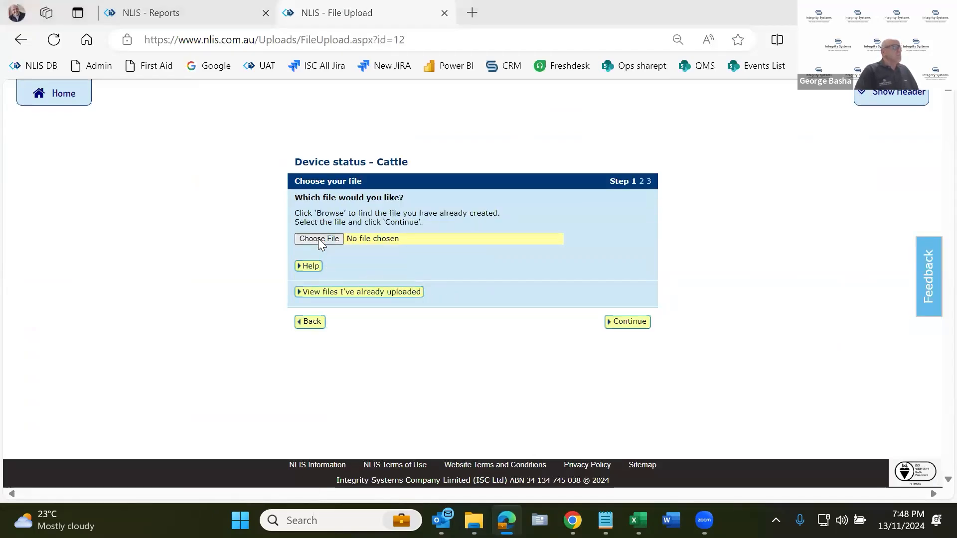
click(318, 238)
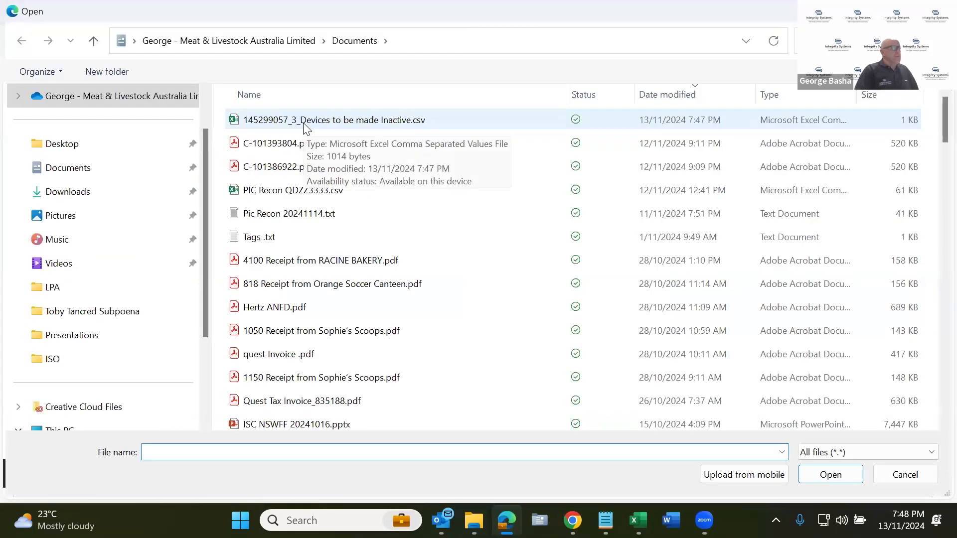
double_click(303, 122)
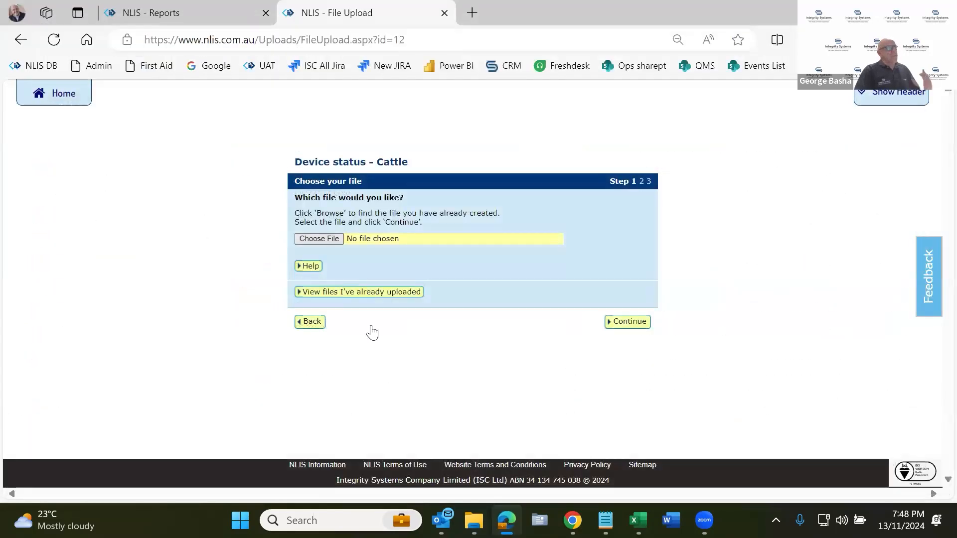
click(623, 323)
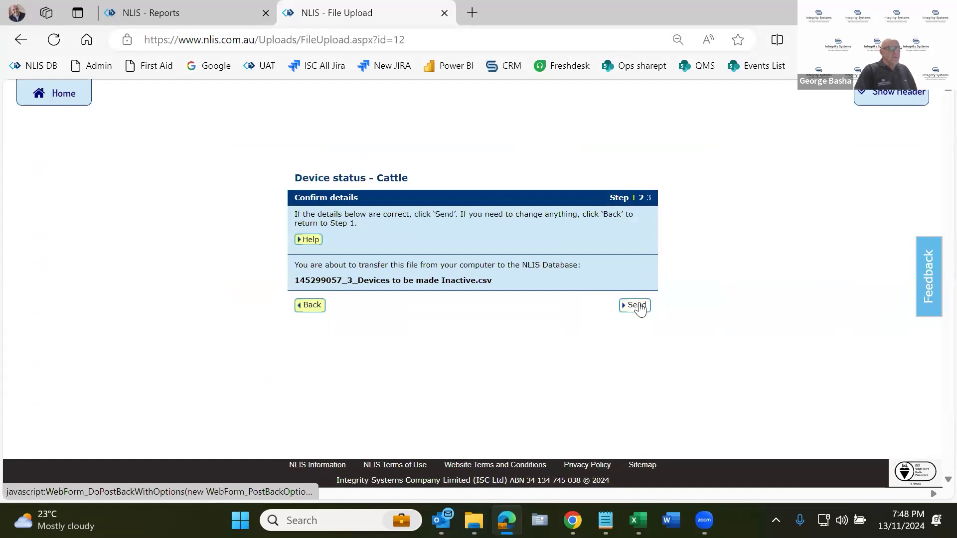
click(638, 305)
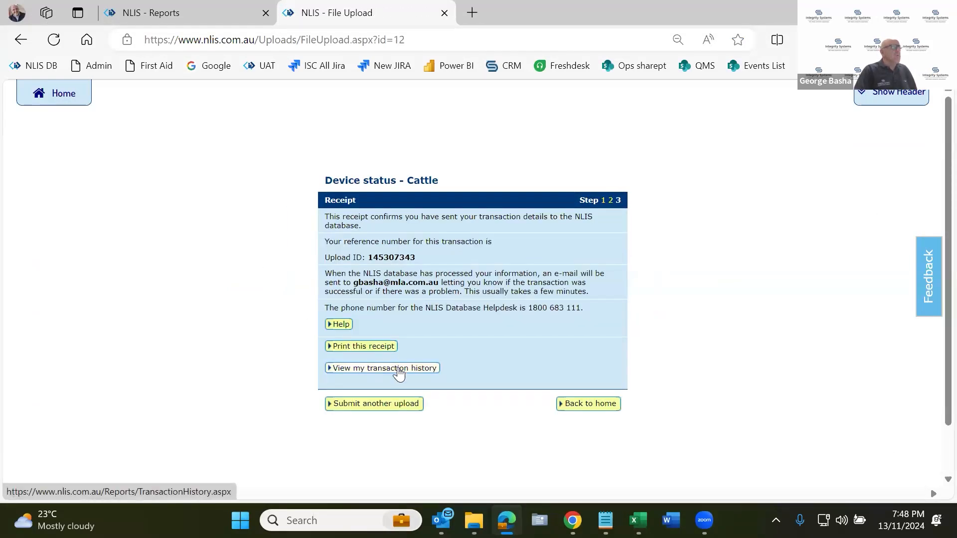
Check the device status upload in the transaction history for 13 Nov 2024 and review its status messages per tag.
drag(369, 257, 415, 260)
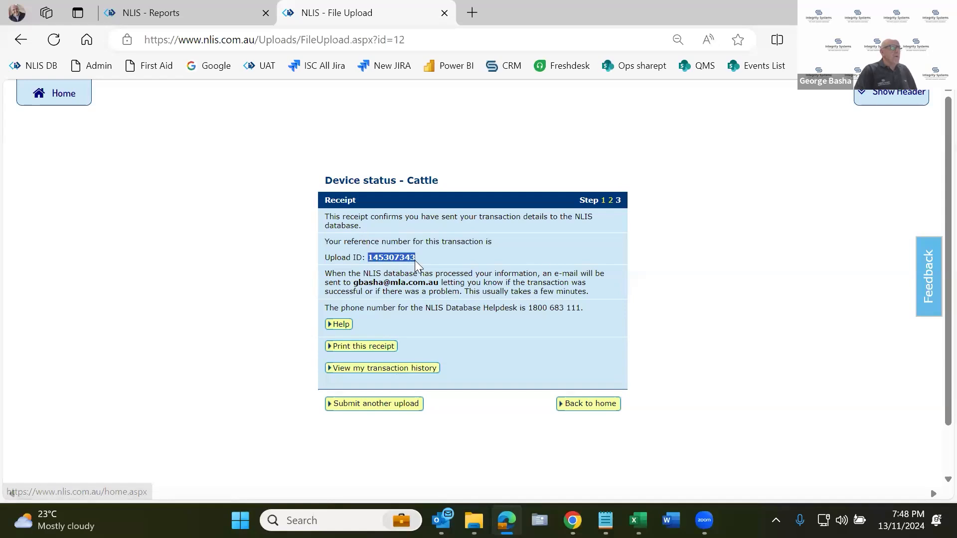
click(420, 368)
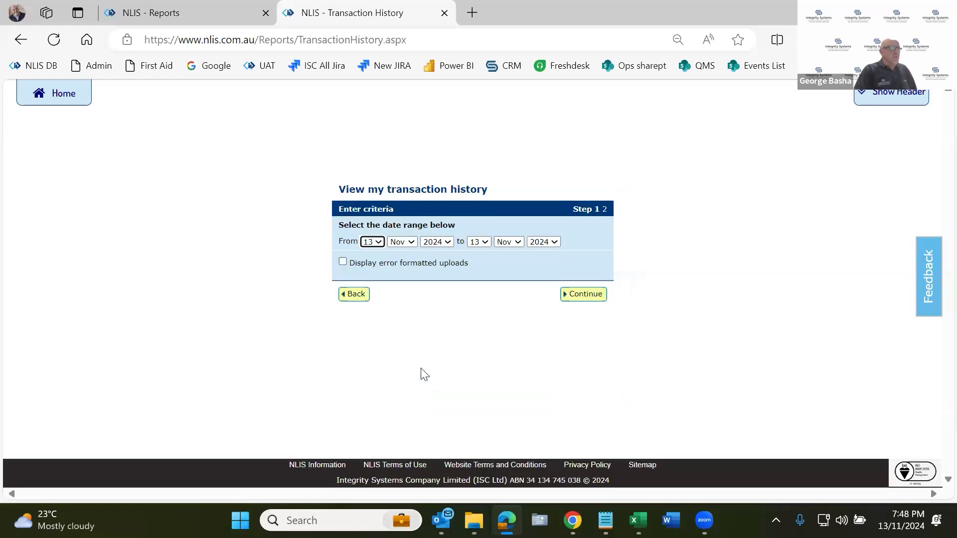
click(583, 295)
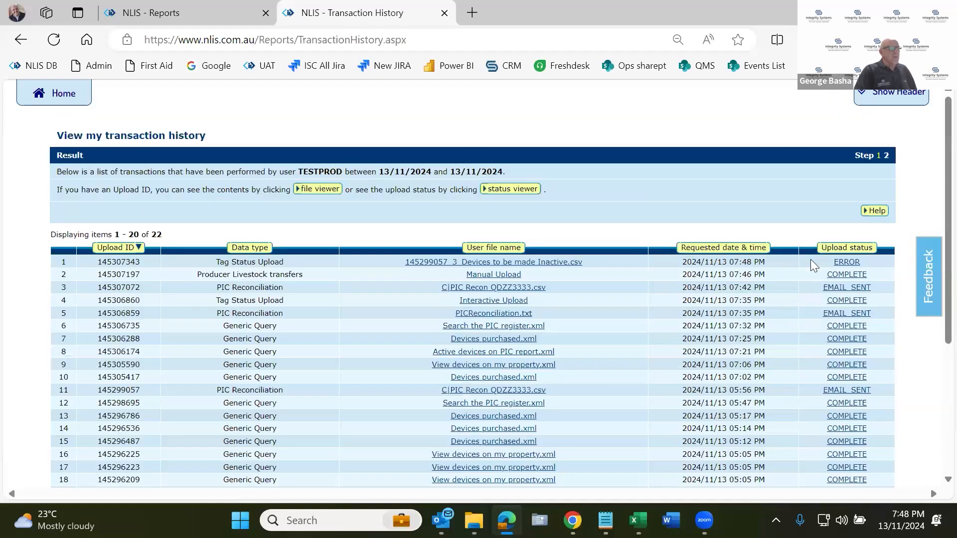
click(846, 264)
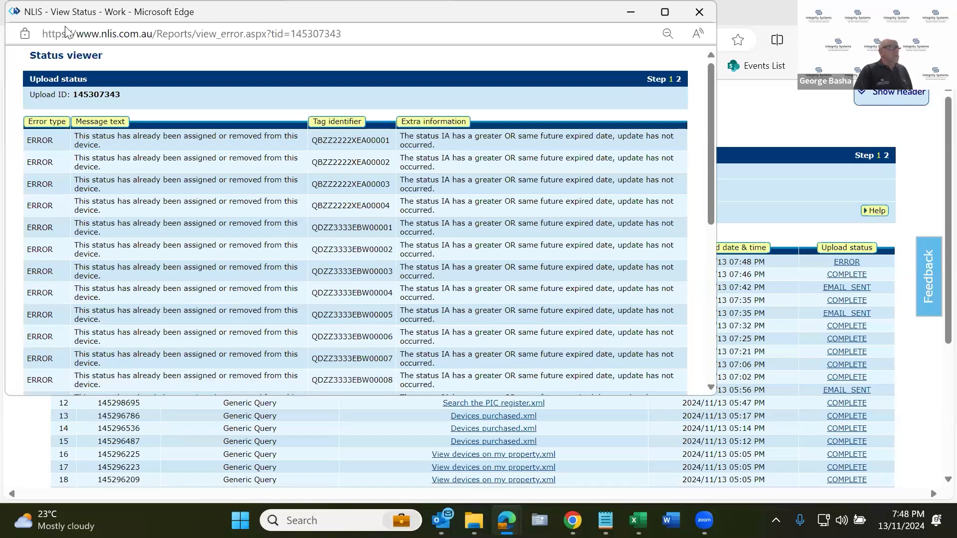
drag(63, 19, 78, 71)
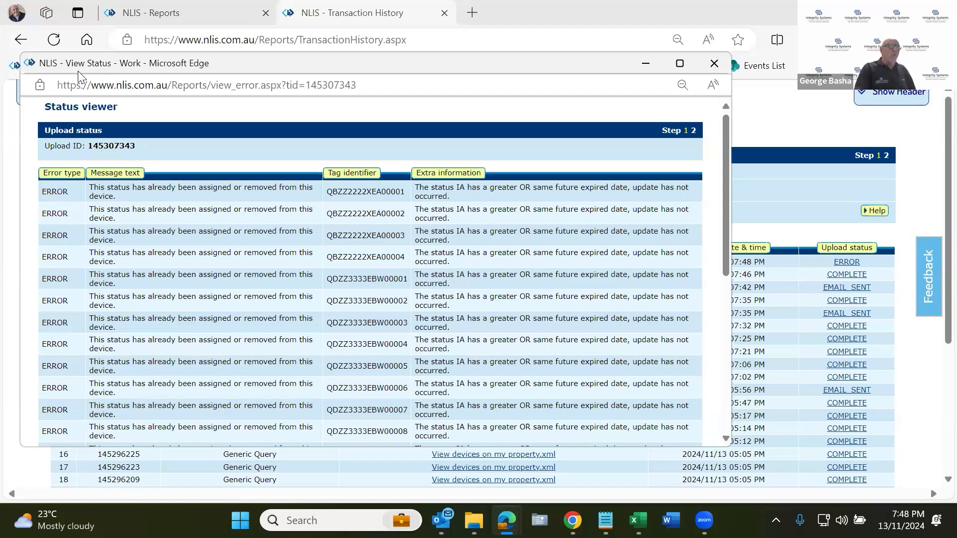
click(714, 64)
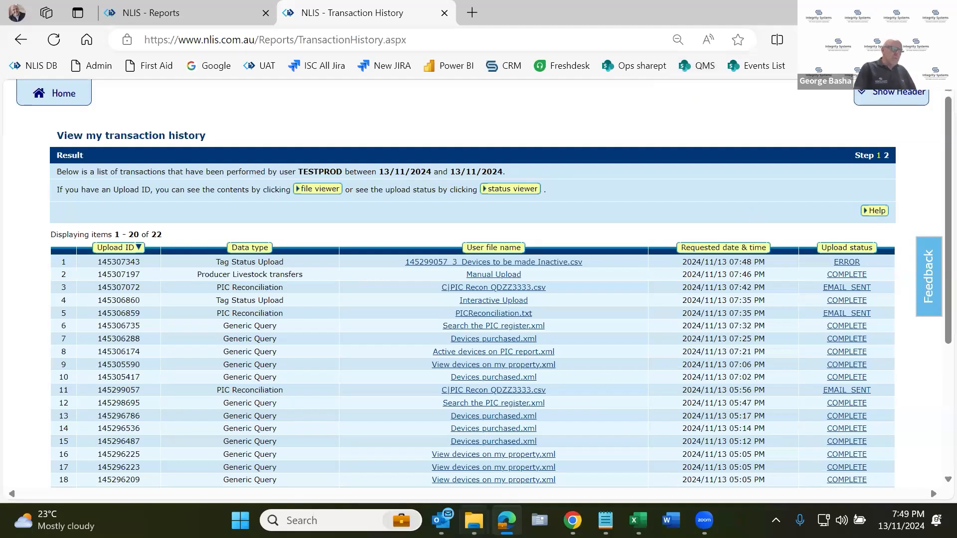
Open 145299057.zip from the cattle PIC reconciliation result email in Outlook and view its Devices not on PIC file in Excel.
mouse_move(441, 521)
click(372, 449)
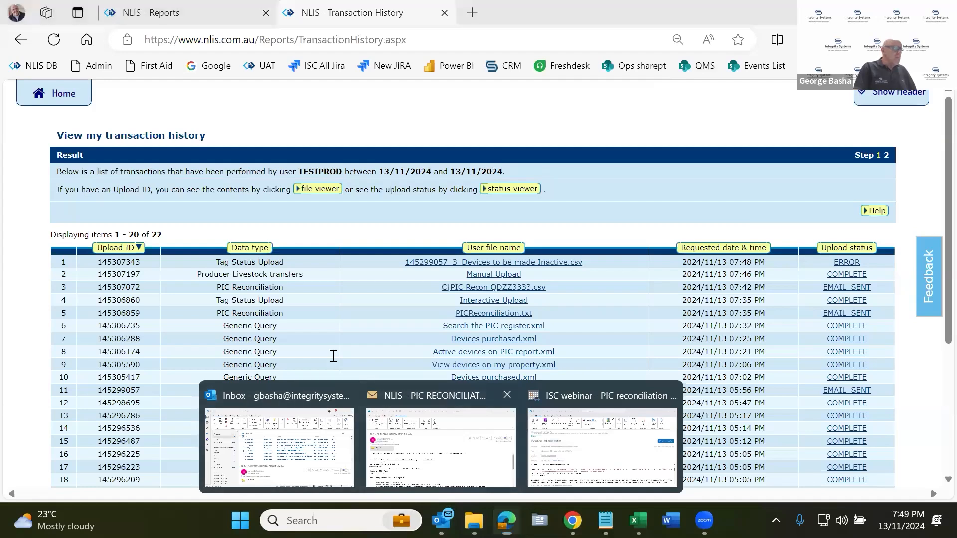
double_click(75, 251)
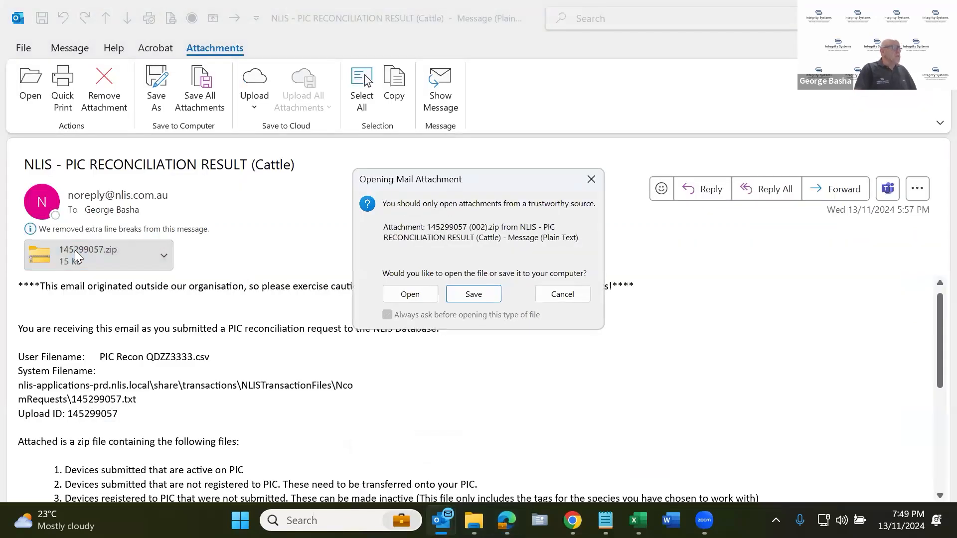
click(409, 294)
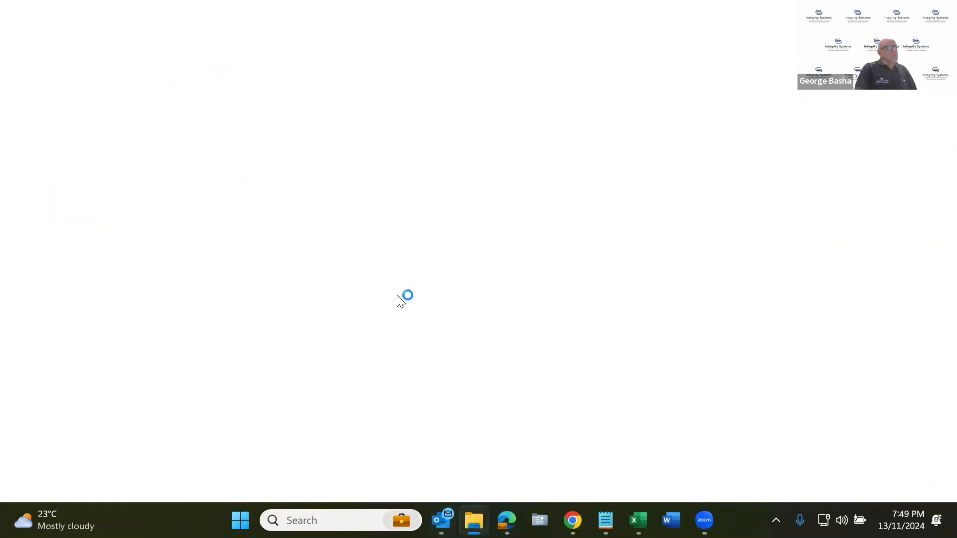
click(440, 158)
double_click(438, 159)
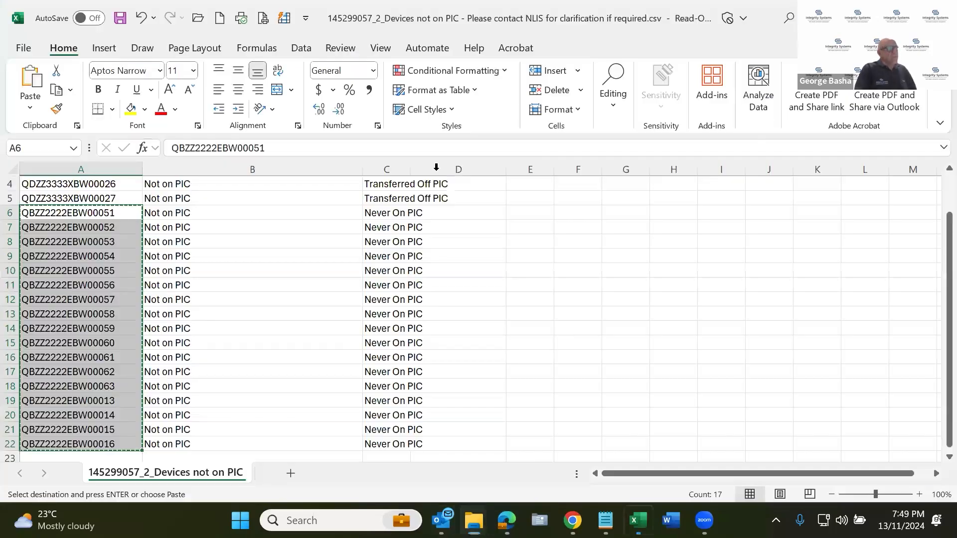
Review the Devices not on PIC list, comparing the devices marked Transferred Off PIC with those marked Never On PIC.
click(481, 300)
click(444, 282)
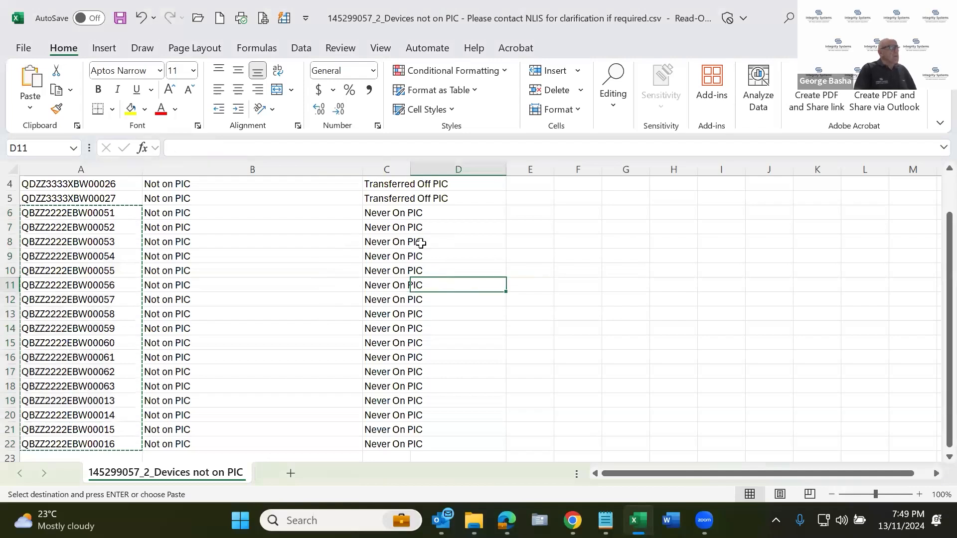
scroll(421, 184, up, 1)
drag(420, 183, 418, 244)
drag(343, 251, 319, 251)
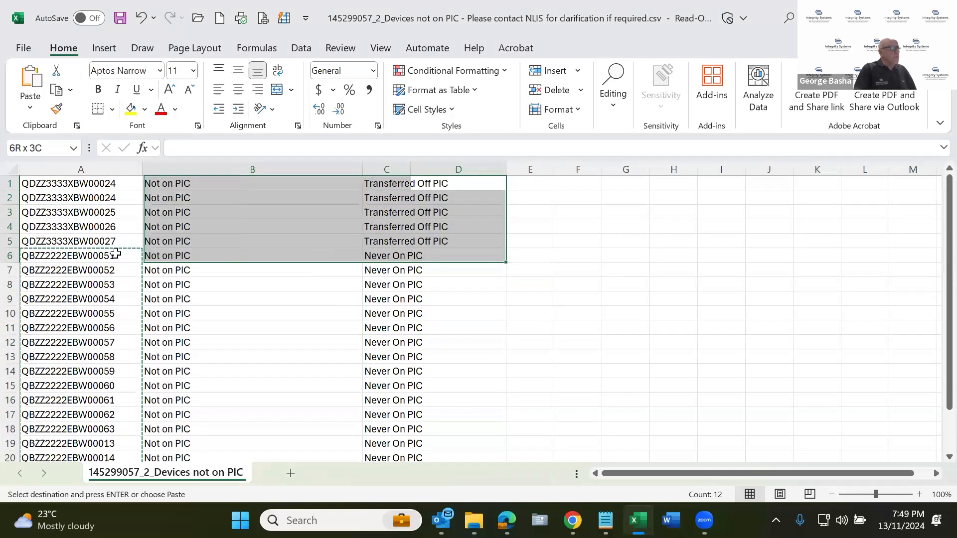
drag(92, 244, 92, 244)
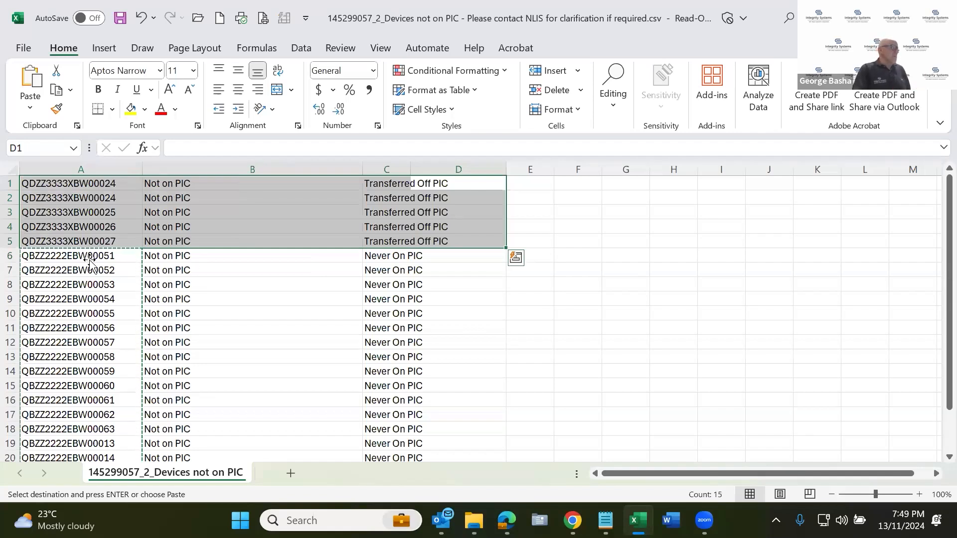
click(90, 259)
scroll(224, 361, down, 2)
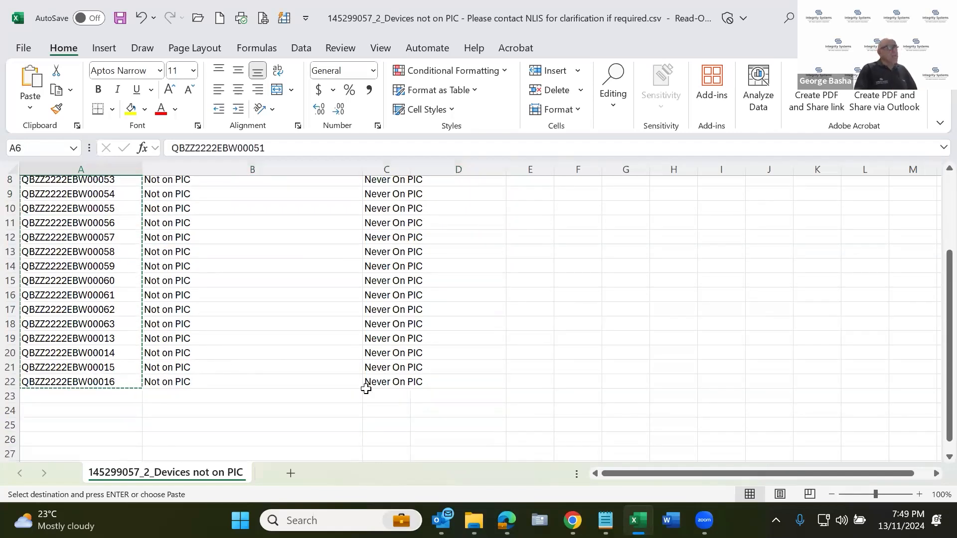
scroll(280, 360, up, 3)
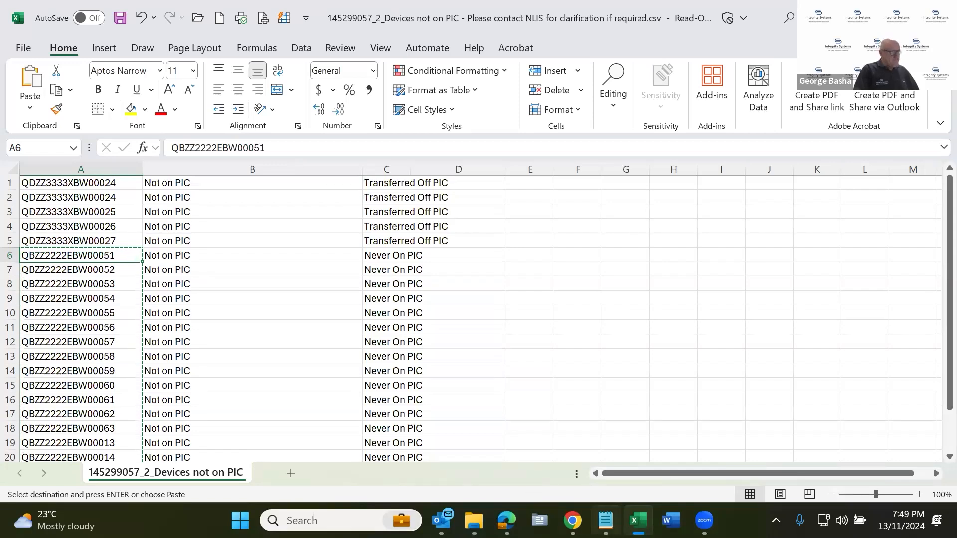
mouse_move(573, 520)
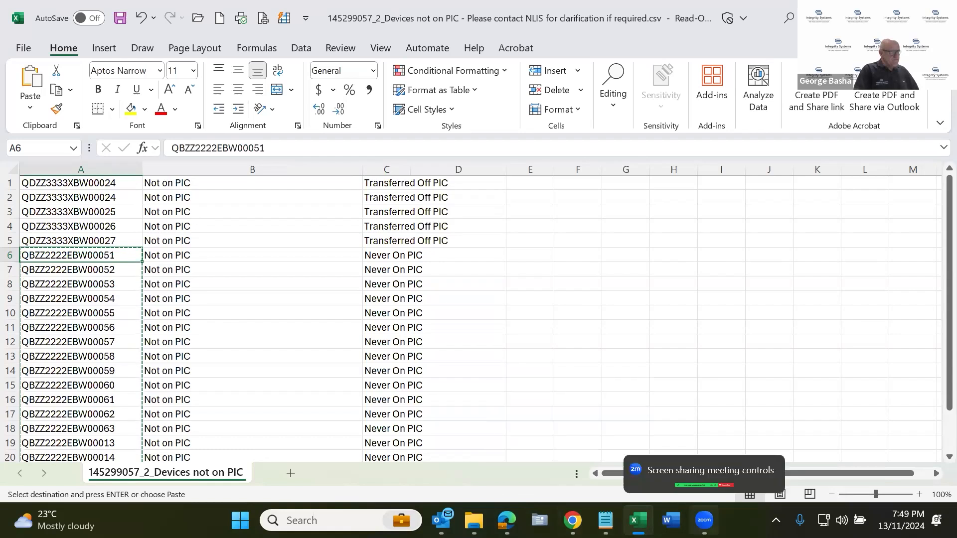
click(704, 520)
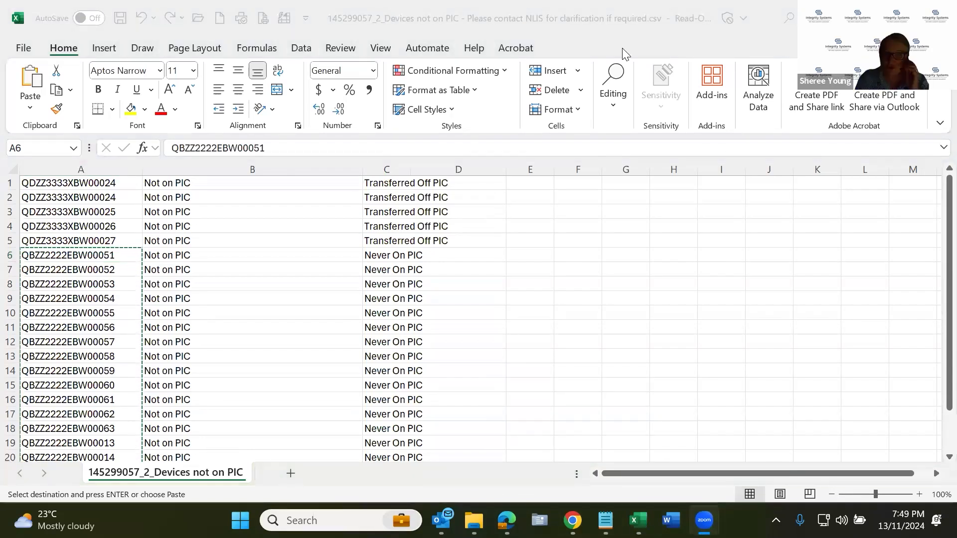